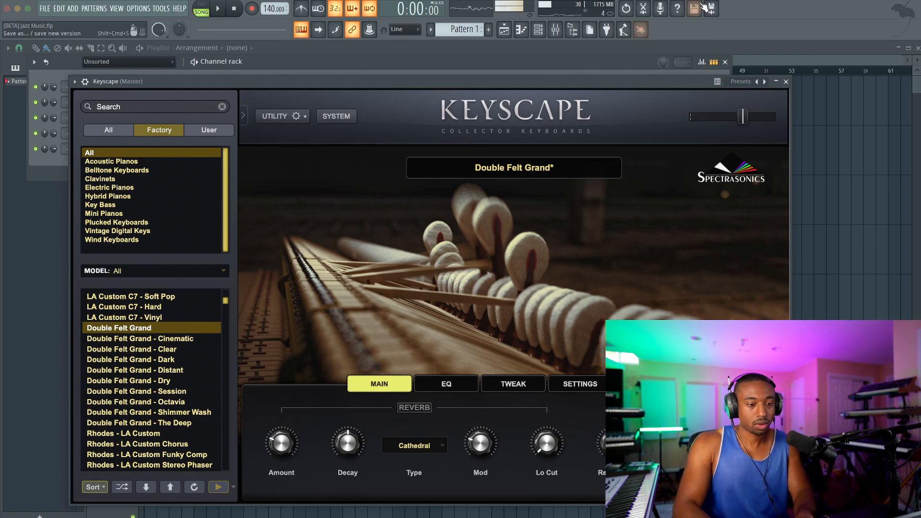
- Close the Keyscape instrument window and open the Keyscape channel's piano roll
left_click(786, 81)
right_click(174, 144)
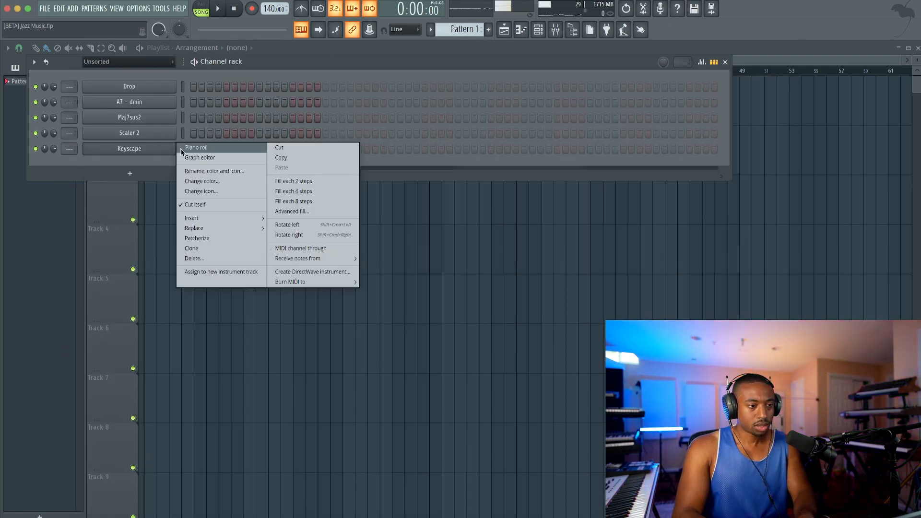
left_click(183, 150)
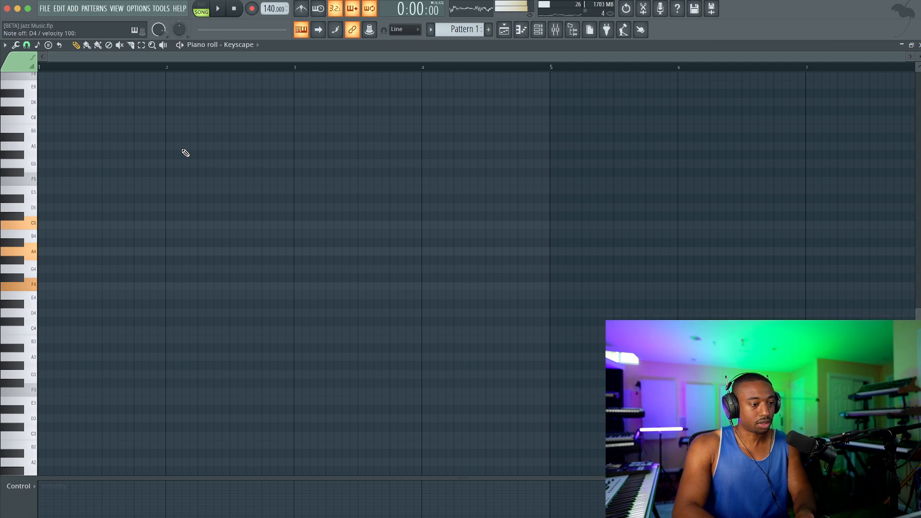
- Enter a chord of D4, F4, A4 and C5 at the start of bar 1 and stretch it to one full bar
left_click_drag(42, 315, 70, 314)
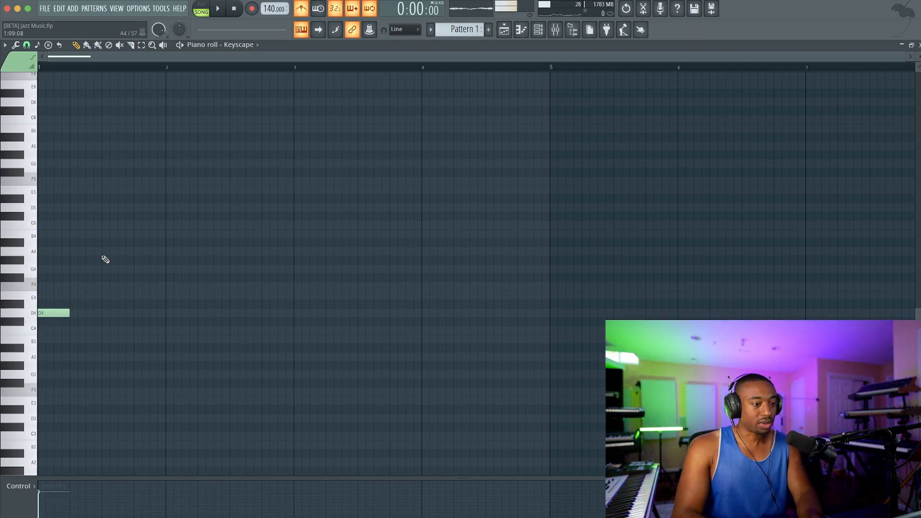
left_click(48, 252)
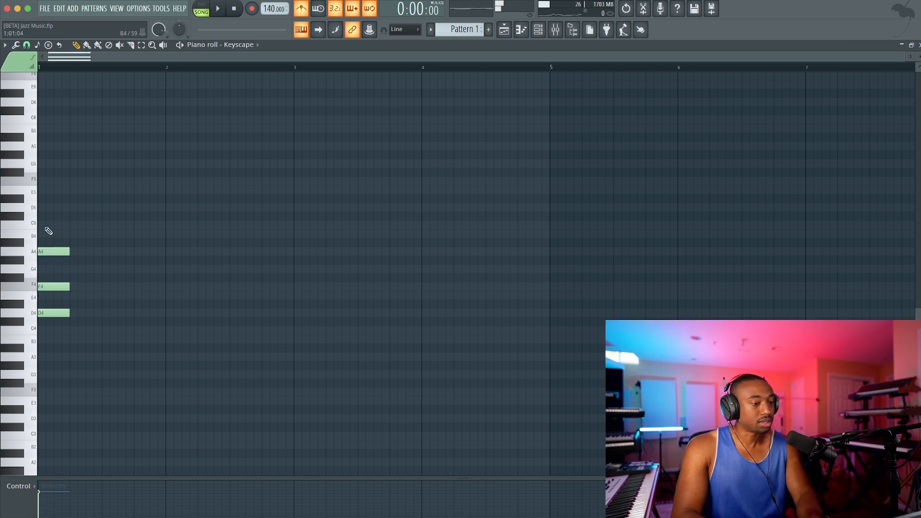
left_click(40, 216)
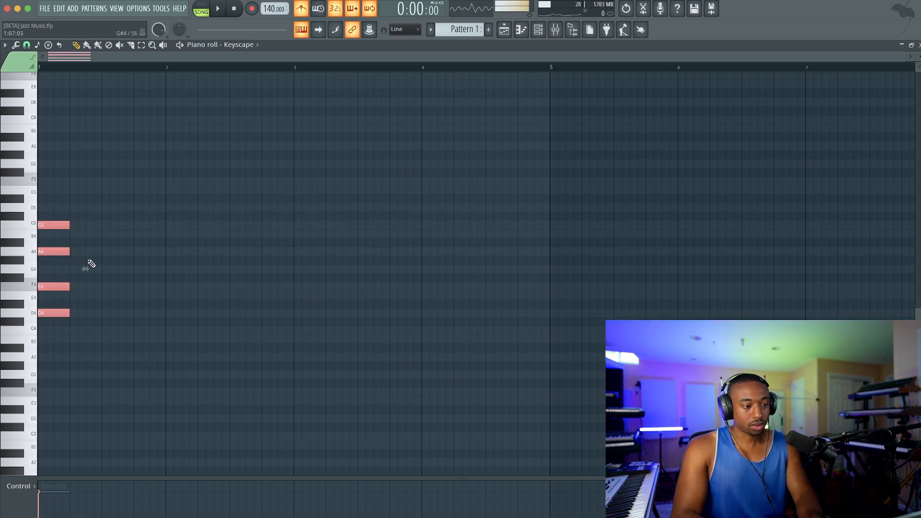
left_click_drag(66, 225, 128, 225)
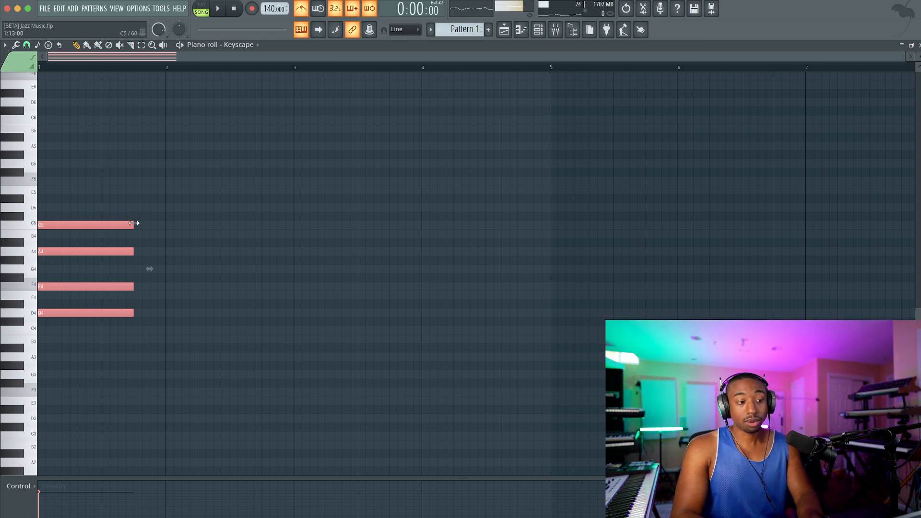
left_click_drag(161, 223, 169, 223)
- Switch to pattern playback and set the project tempo to 84 BPM while auditioning the chord
key("space")
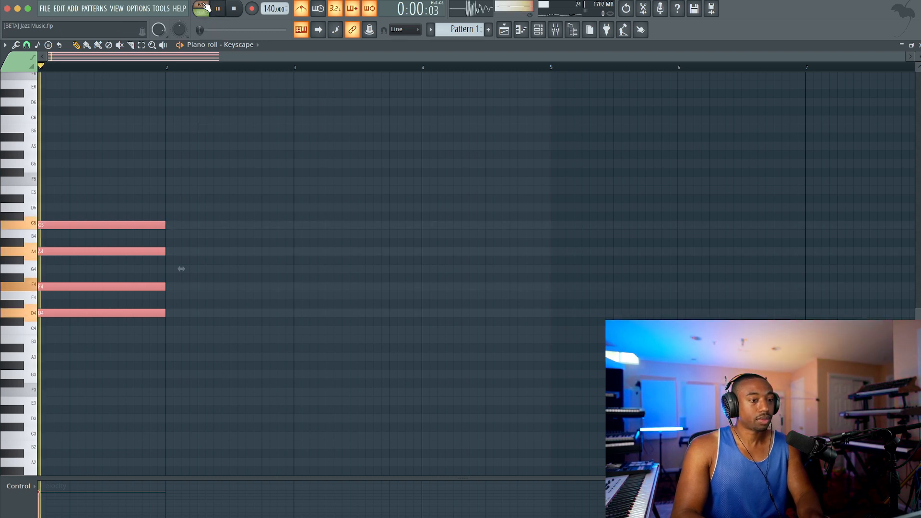
key("space")
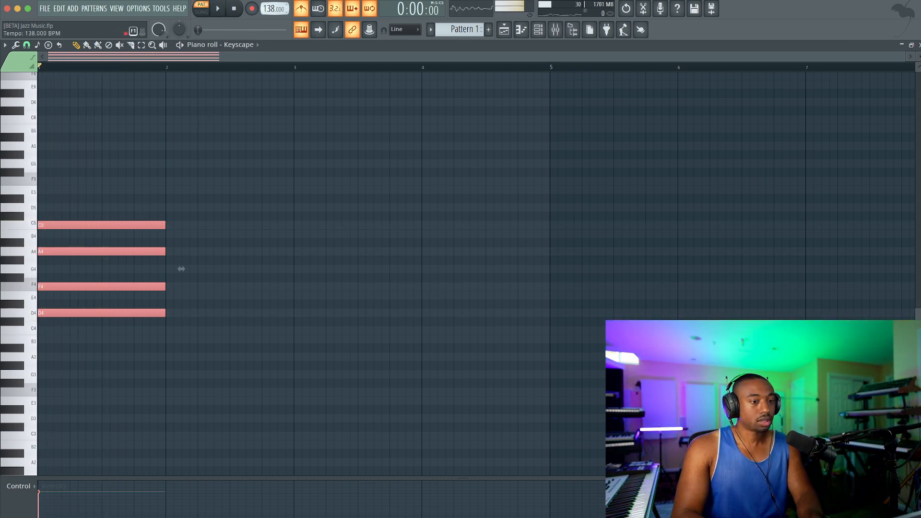
key("space")
key("space")
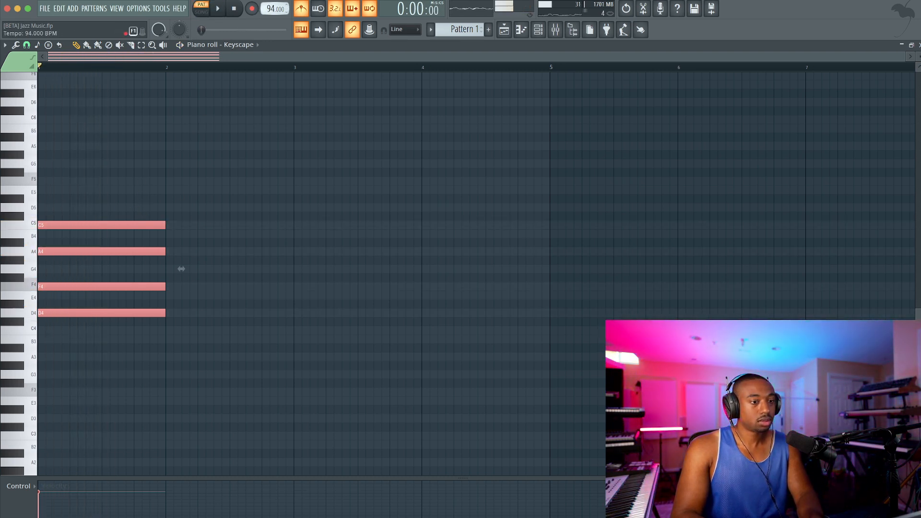
key("space")
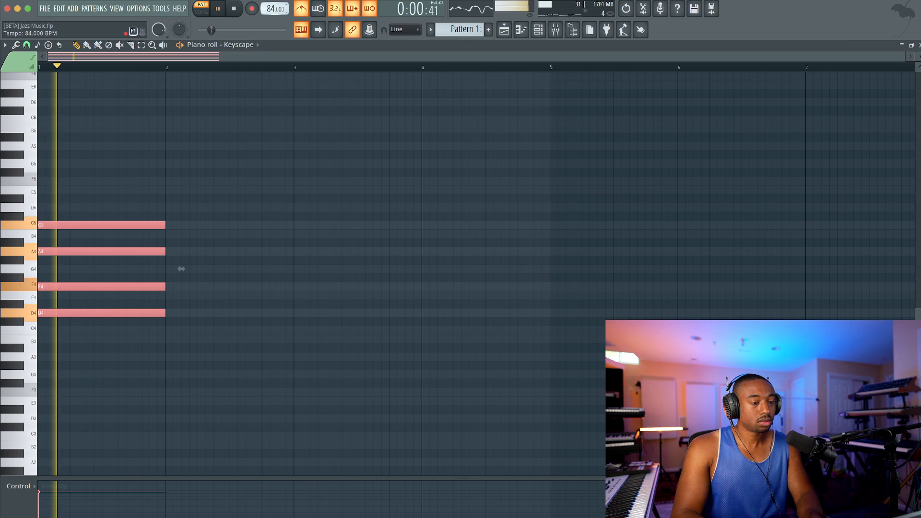
key("space")
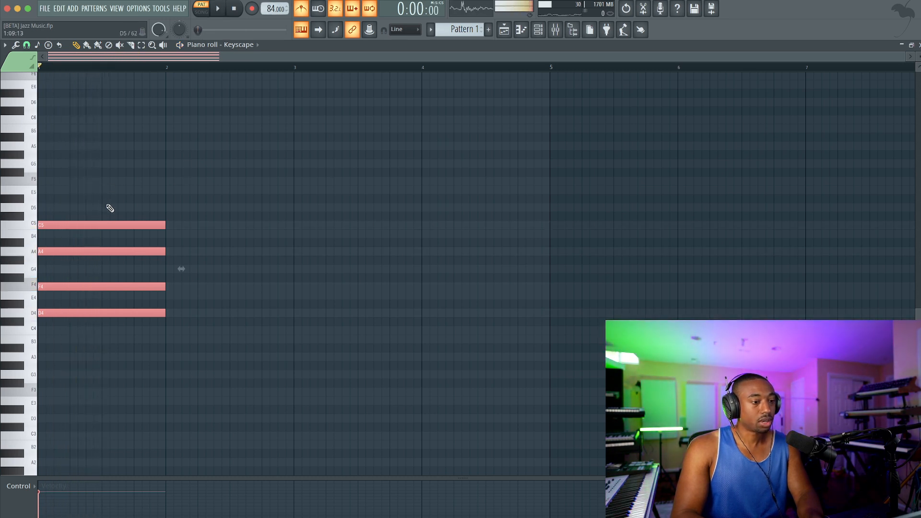
- Add an E5 note above the chord across the last six steps of bar 1
left_click(105, 193)
key("space")
left_click_drag(164, 189, 126, 209)
key("space")
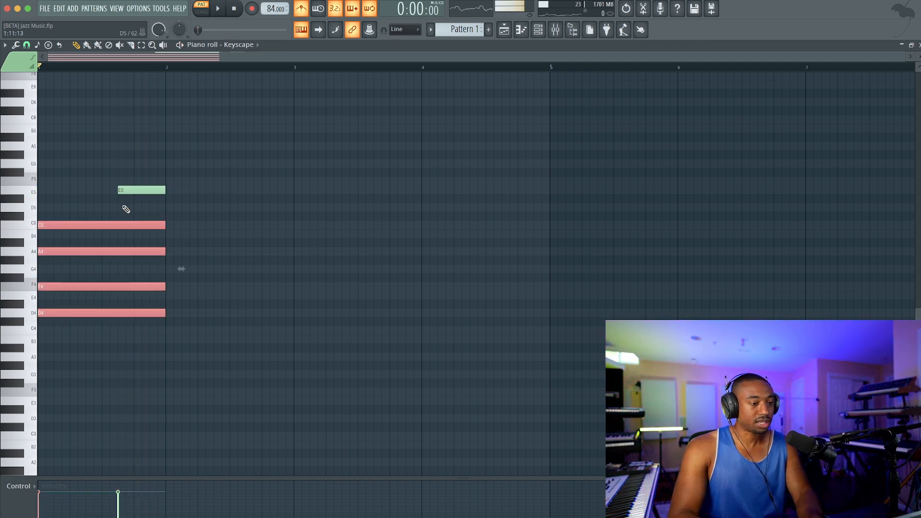
- Stamp the C major scale at the start of bar 2 over two octaves, from C4 to C6, as a reference
key("ctrl+a")
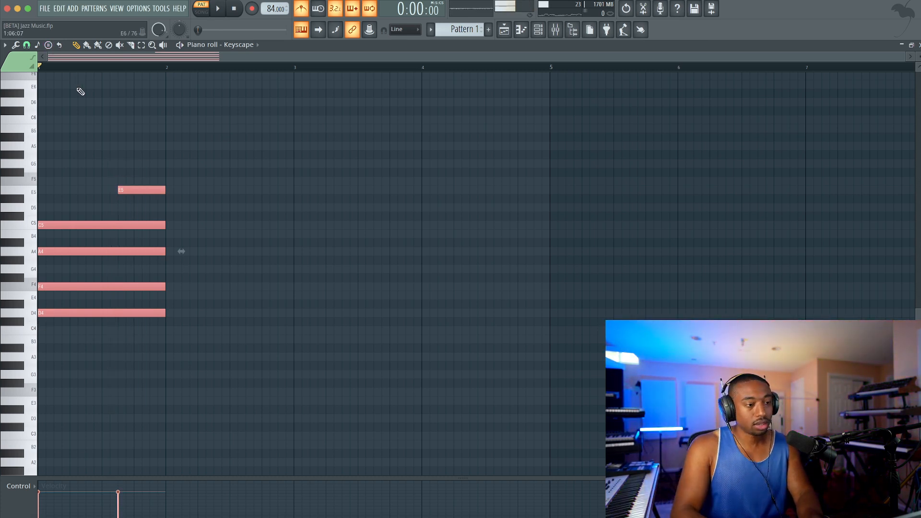
left_click(48, 45)
left_click(76, 199)
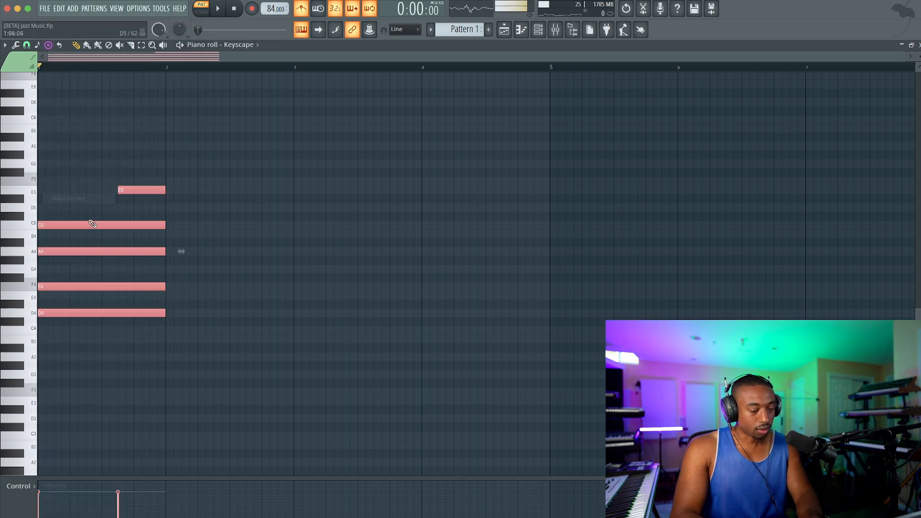
left_click(176, 333)
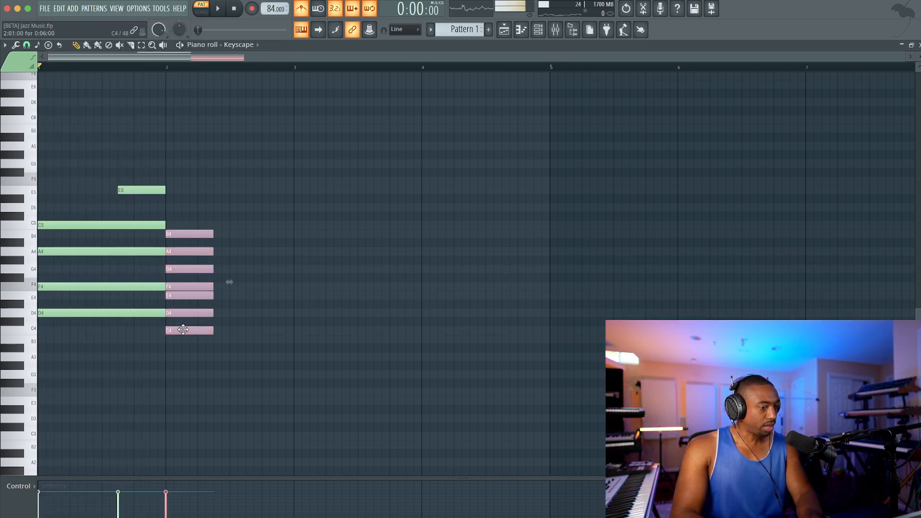
left_click(173, 225)
mouse_move(175, 224)
left_mouse_down()
mouse_move(178, 336)
mouse_move(178, 228)
mouse_move(169, 224)
left_mouse_up()
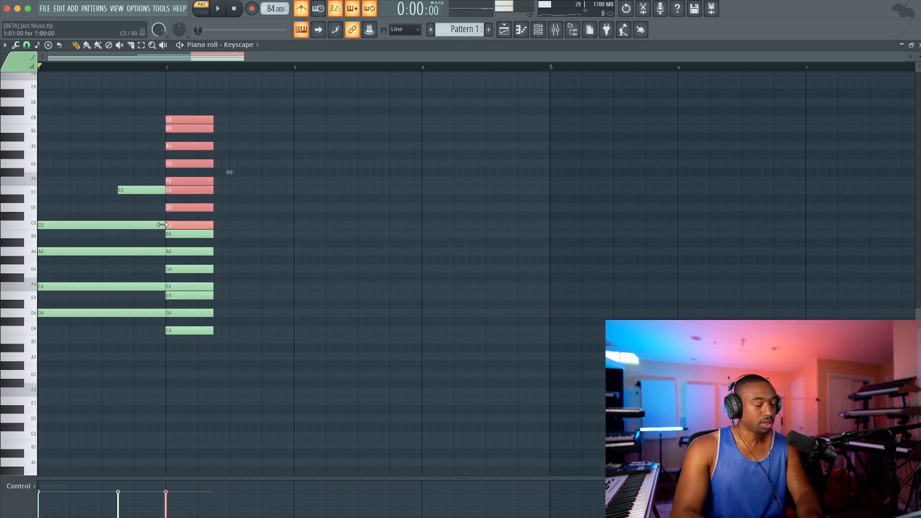
right_click(138, 216)
left_click_drag(166, 314, 188, 182)
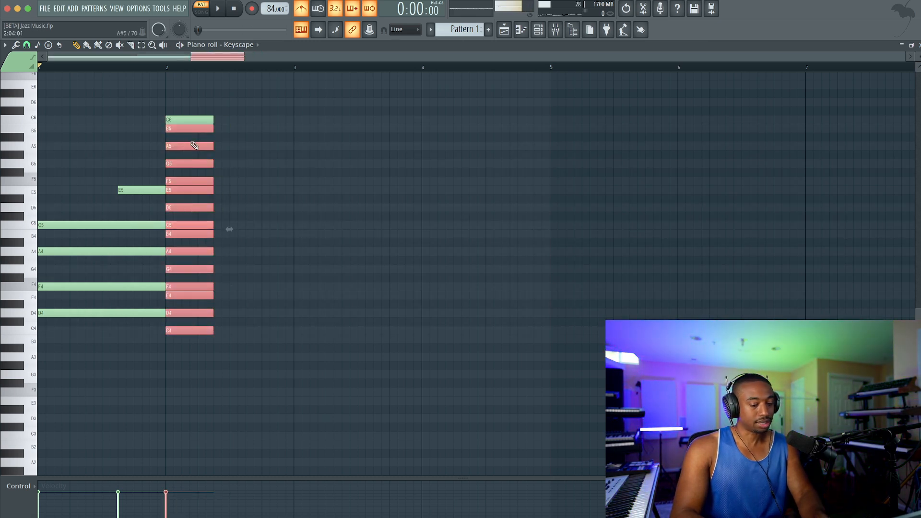
left_click(231, 284)
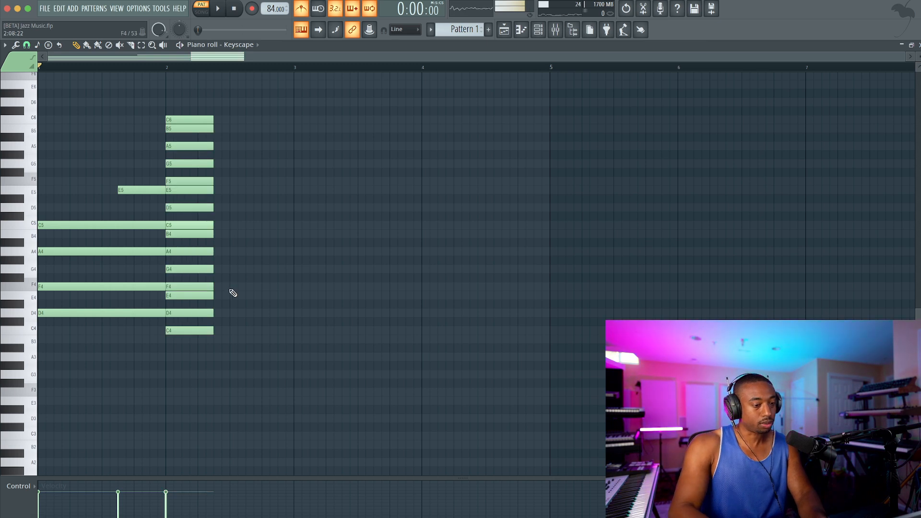
- Highlight D4, F4, A4, C5 and E5 in the stamped reference scale, and delete the whole scale from bar 2
left_click(196, 313)
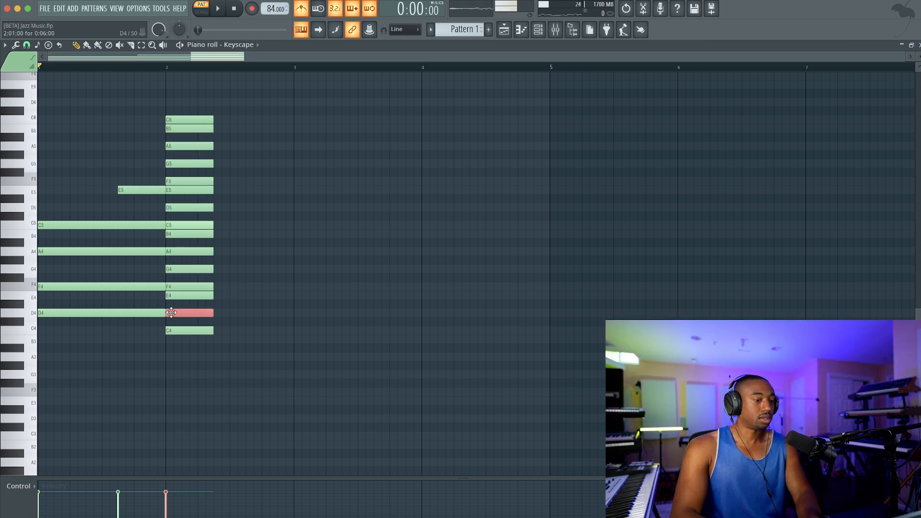
left_click_drag(155, 313, 177, 312)
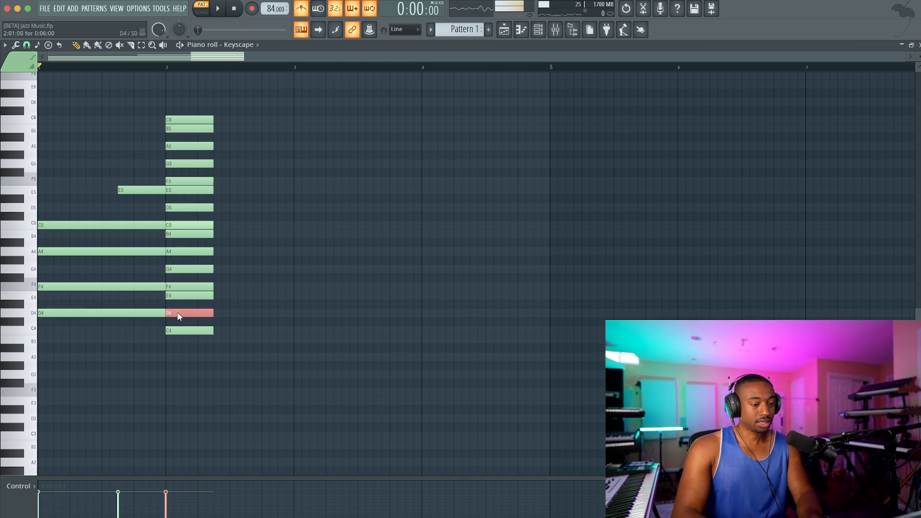
left_click(181, 286, "ctrl")
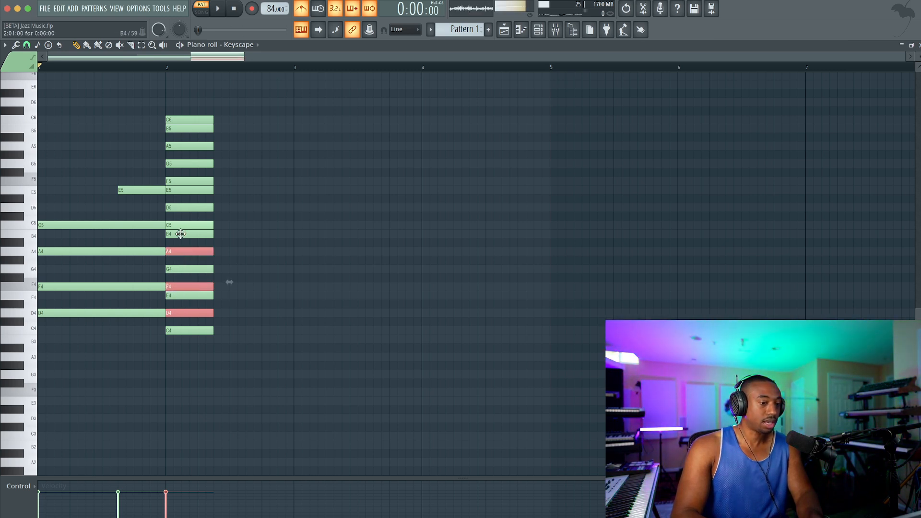
left_click(181, 181, "ctrl")
left_click(181, 189, "ctrl")
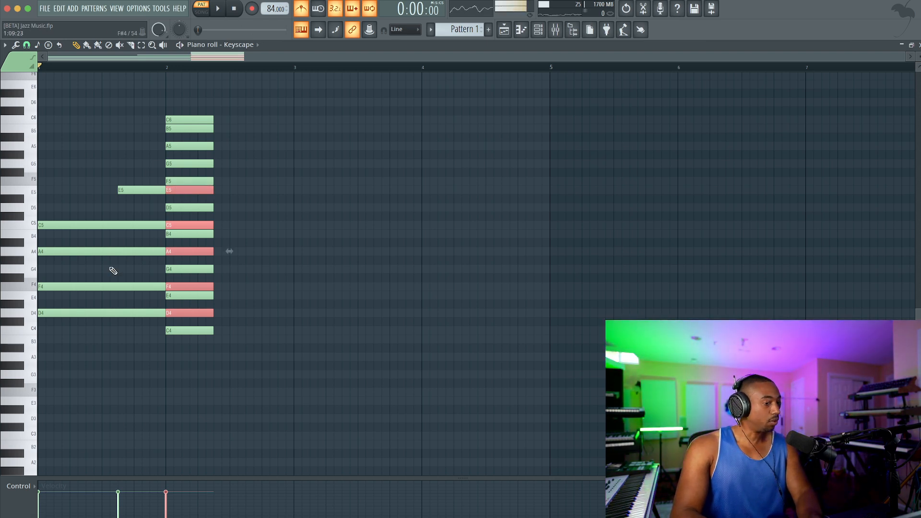
left_click_drag(188, 119, 191, 334)
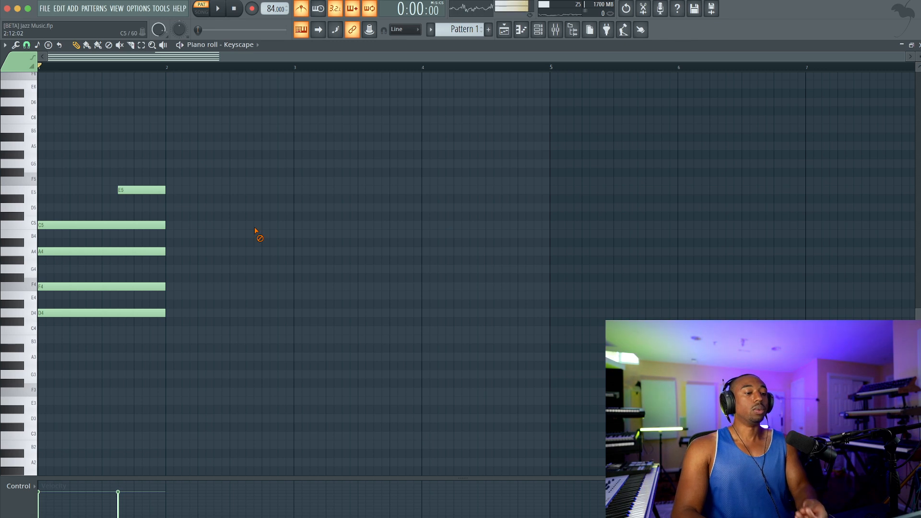
- Choose the piano roll's grid snap option and play back the bar 1 chord
left_click(28, 46)
left_click(43, 185)
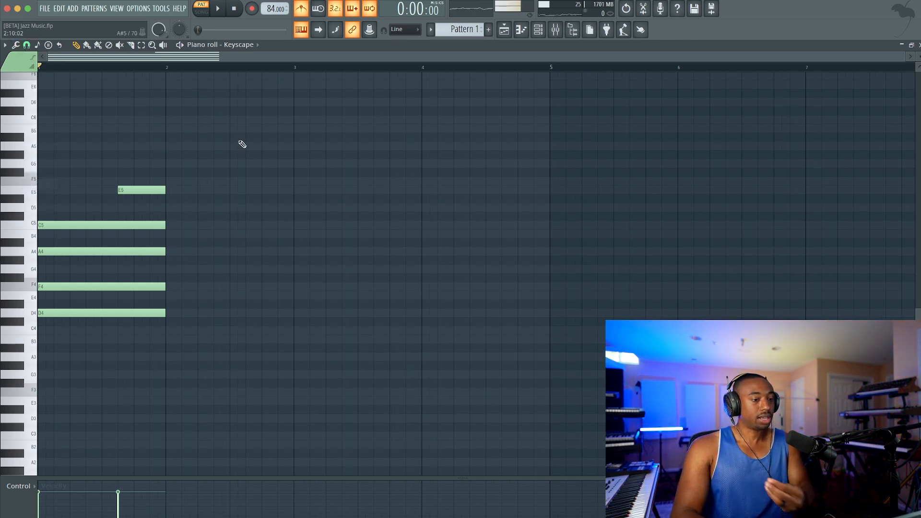
left_click(27, 45)
left_click(41, 164)
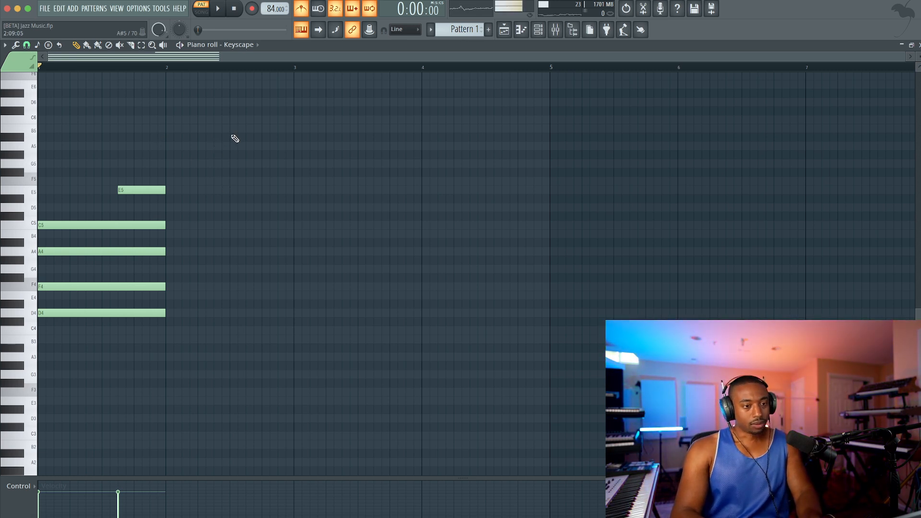
key("space")
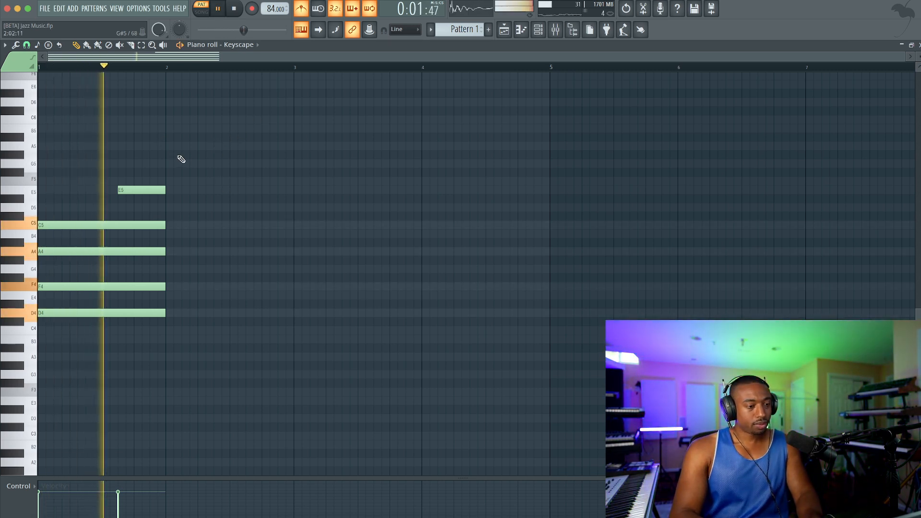
key("space")
- Place a D5 note at the start of bar 2 and extend it to fill the whole bar
left_click(166, 207)
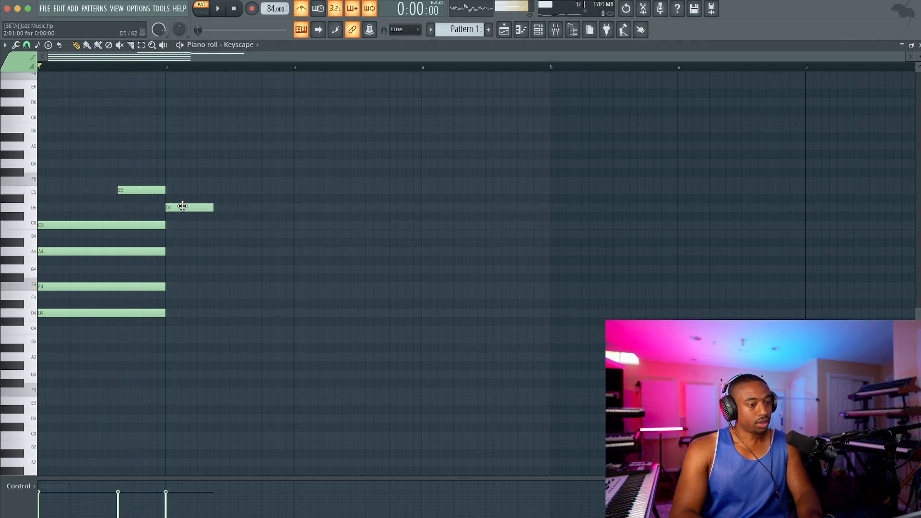
left_click(183, 206, "ctrl")
left_click_drag(163, 292, 144, 323)
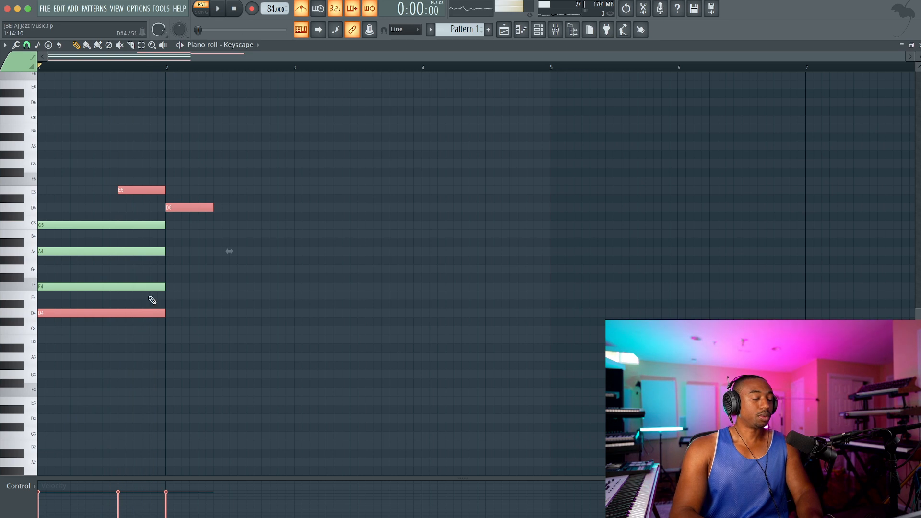
left_click(125, 191)
left_click(179, 208)
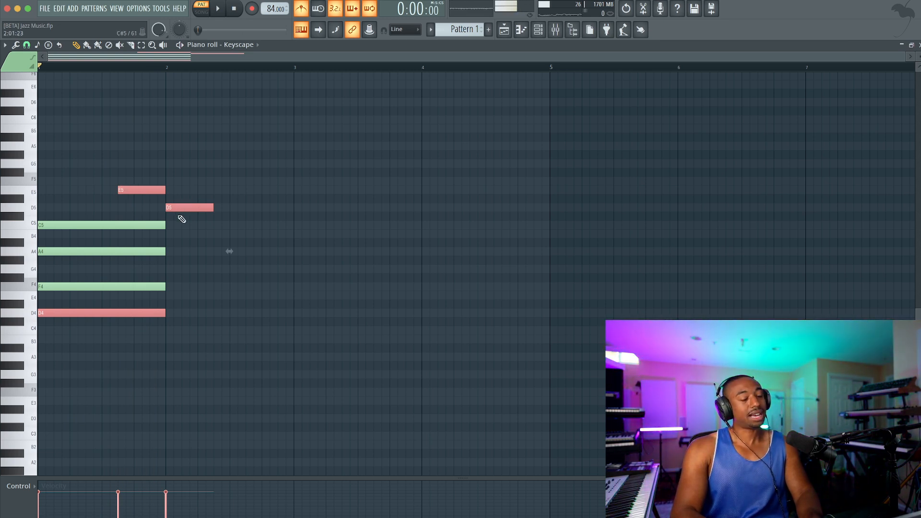
mouse_move(211, 208)
left_mouse_down()
mouse_move(304, 210)
mouse_move(222, 214)
left_mouse_up()
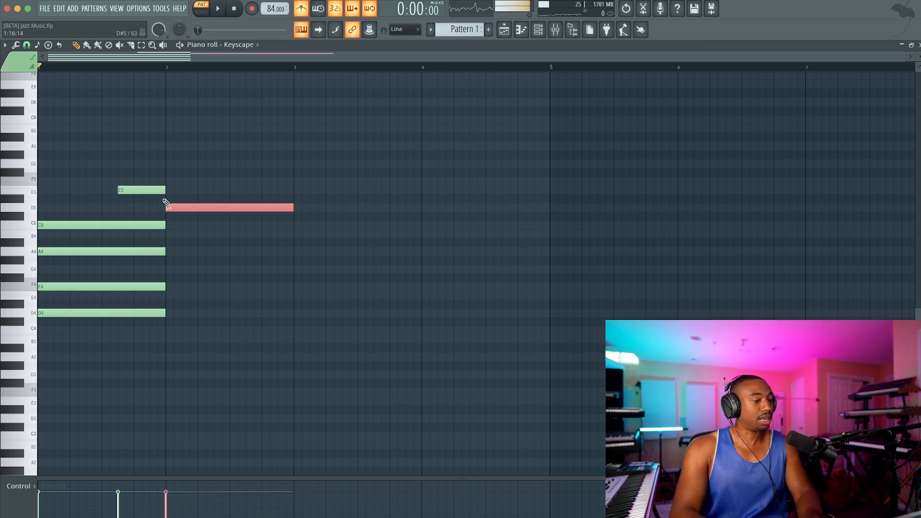
- Add one-bar notes B4, G4, E4 and C4 under the D5 at the start of bar 2
left_click(169, 234)
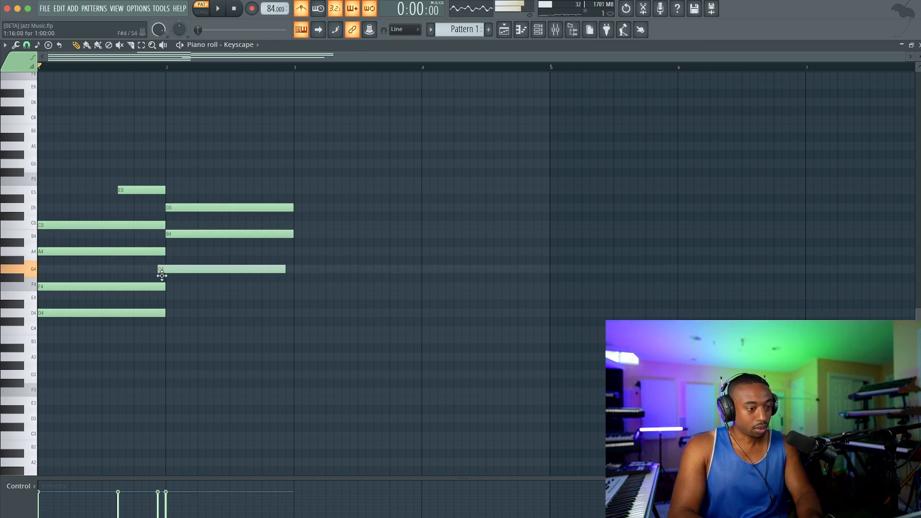
left_click_drag(177, 270, 185, 270)
left_click(169, 296)
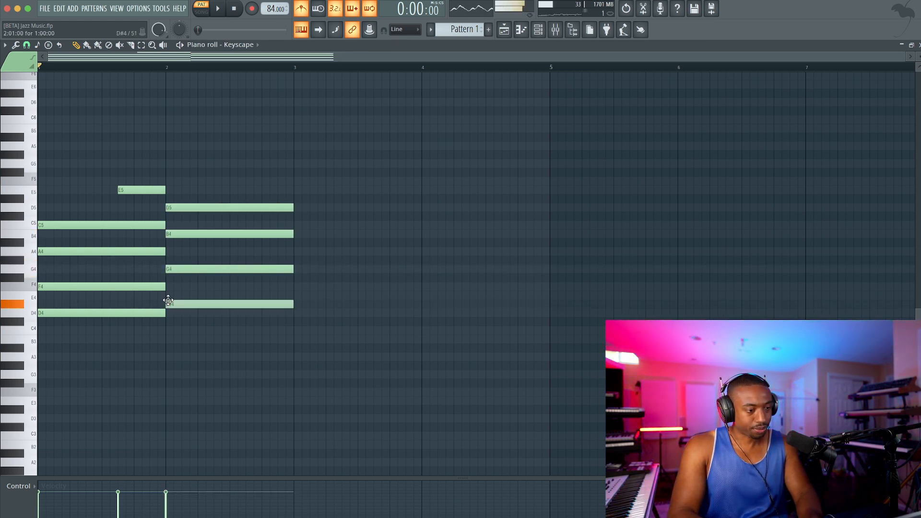
left_click(170, 330)
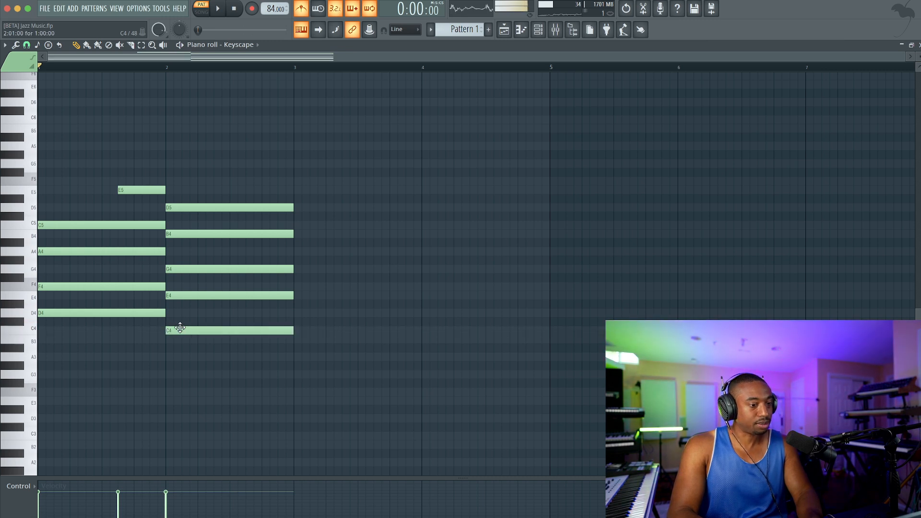
left_click_drag(172, 328, 187, 173)
- Play back the two chords and delete the C4 note from the bar 2 chord
key("space")
left_click(283, 181)
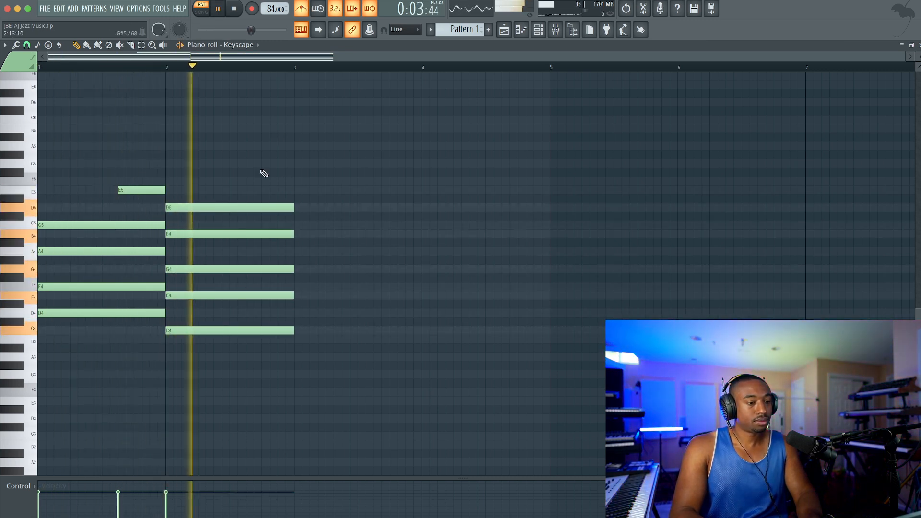
key("space")
right_click(209, 330)
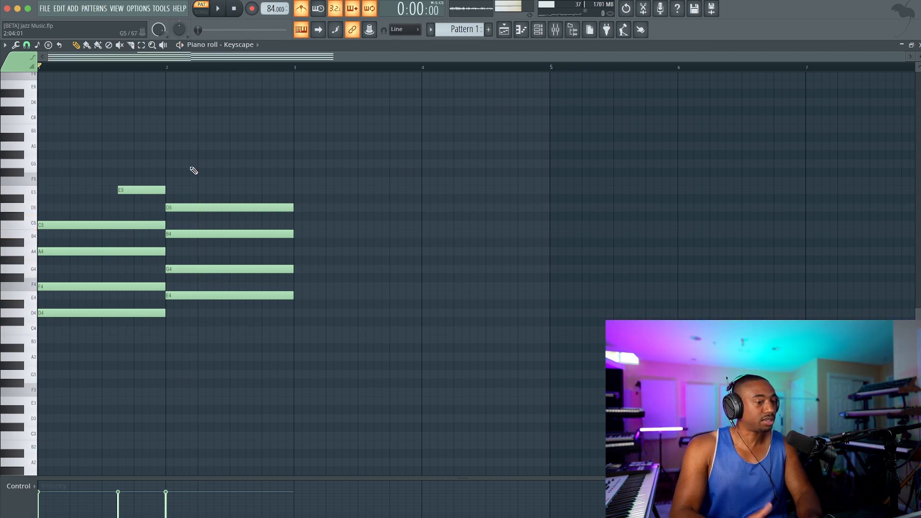
- Play back the two chords and add a short E5 note at the end of bar 2
key("space")
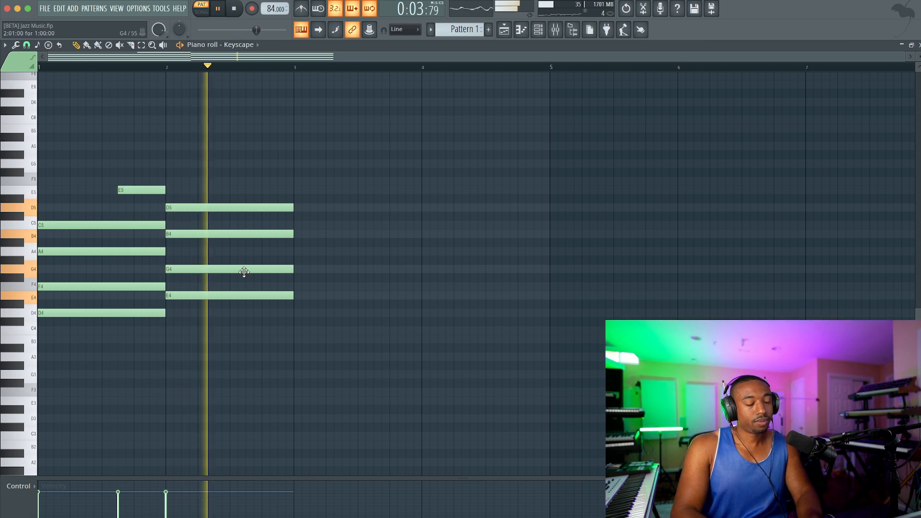
key("space")
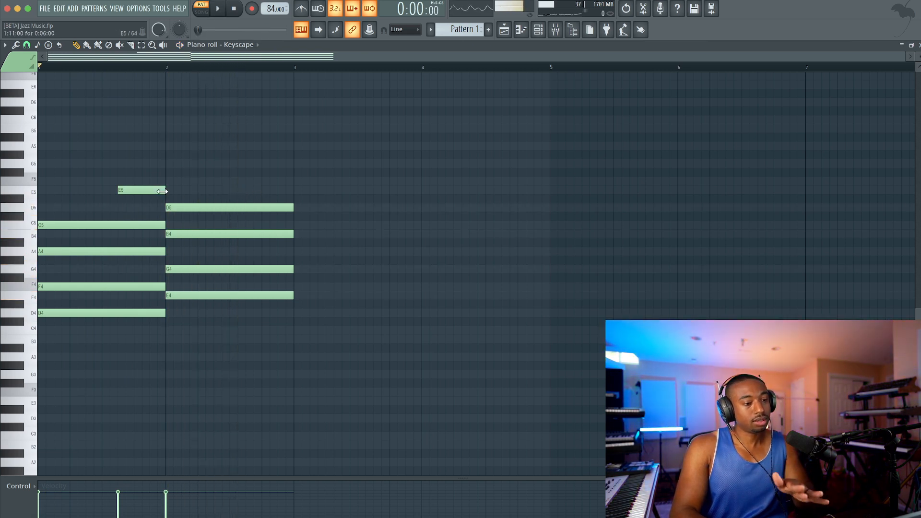
left_click(245, 192)
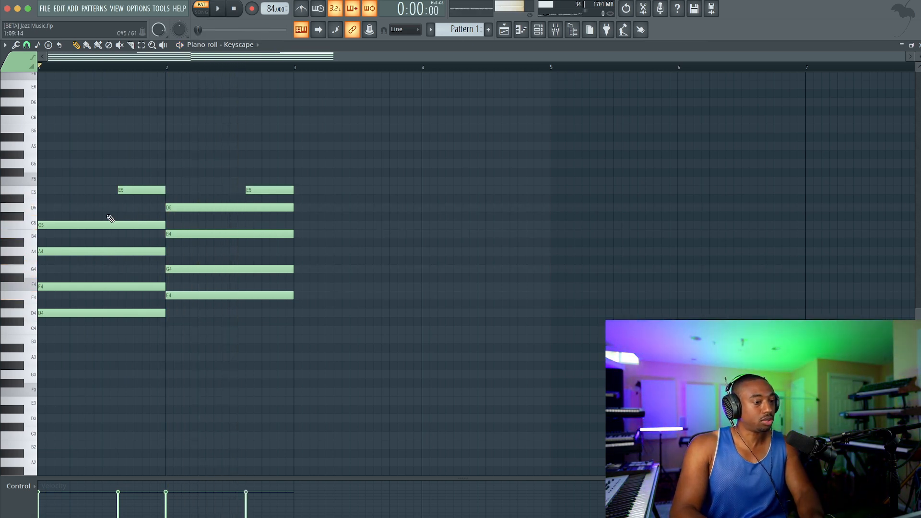
- Duplicate the whole bar 1 chord with its short E5 into bar 3 and play back the three bars
left_click(85, 331)
left_click_drag(107, 340, 148, 149)
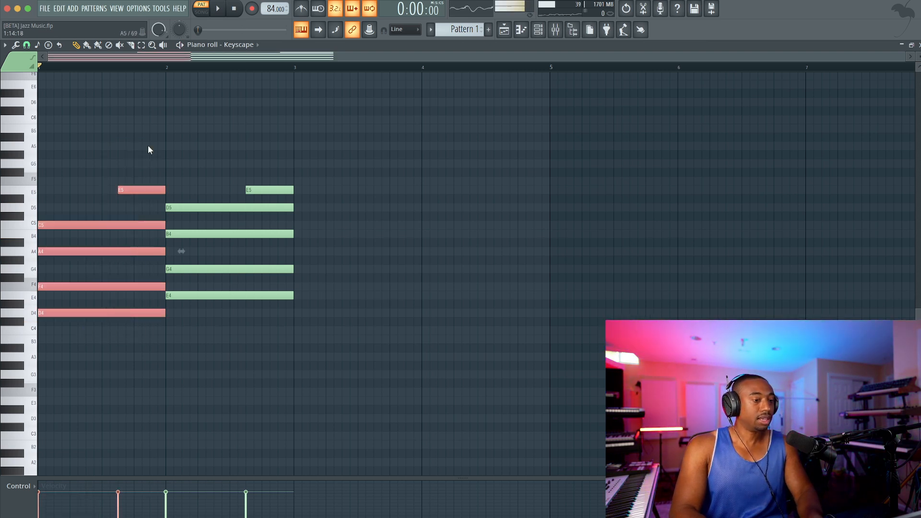
left_click_drag(45, 313, 307, 318)
left_click_drag(158, 186, 128, 346)
left_click_drag(245, 169, 241, 386)
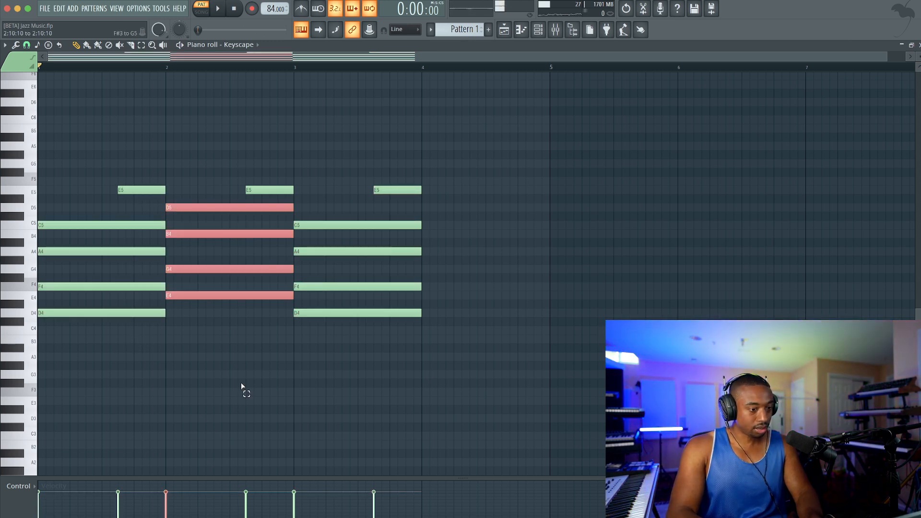
left_click(269, 188)
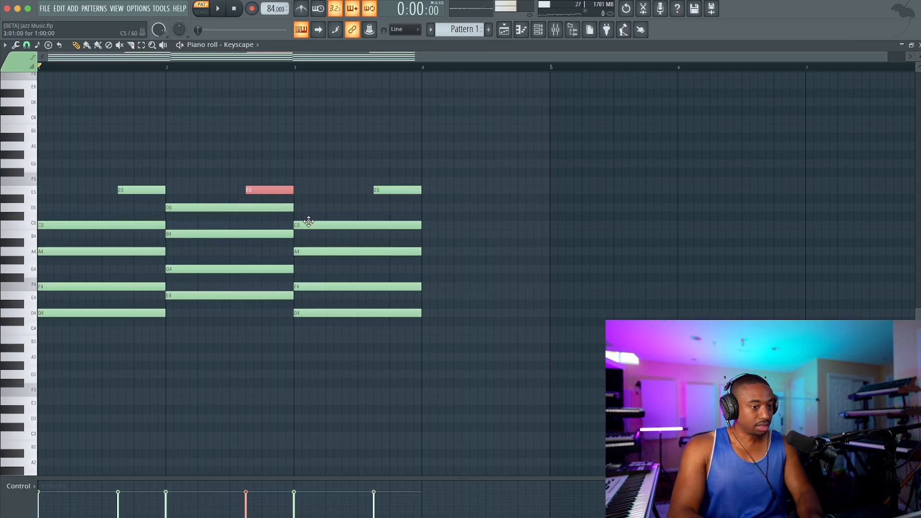
key("space")
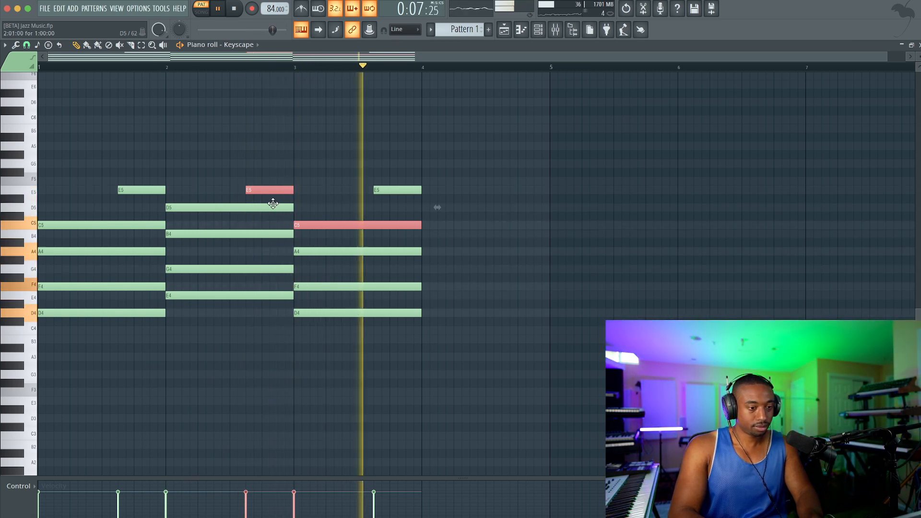
key("space")
left_click_drag(232, 206, 488, 206)
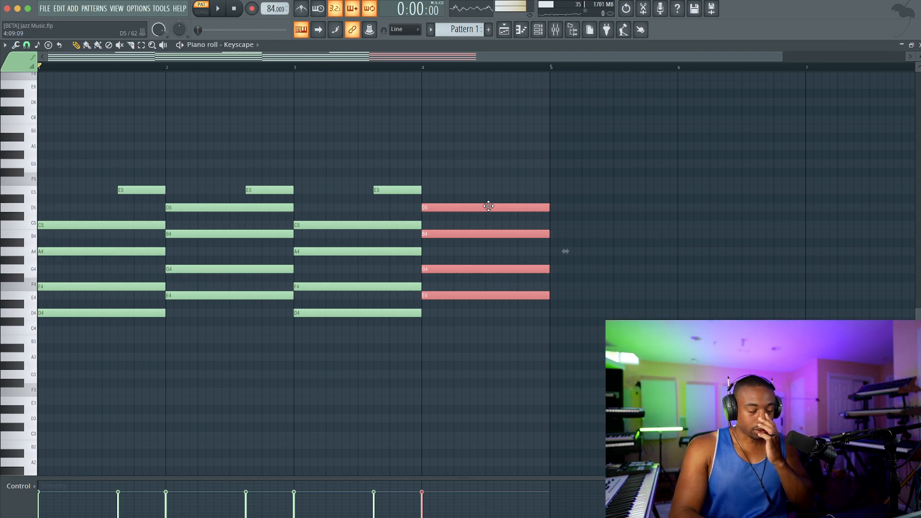
key("Delete")
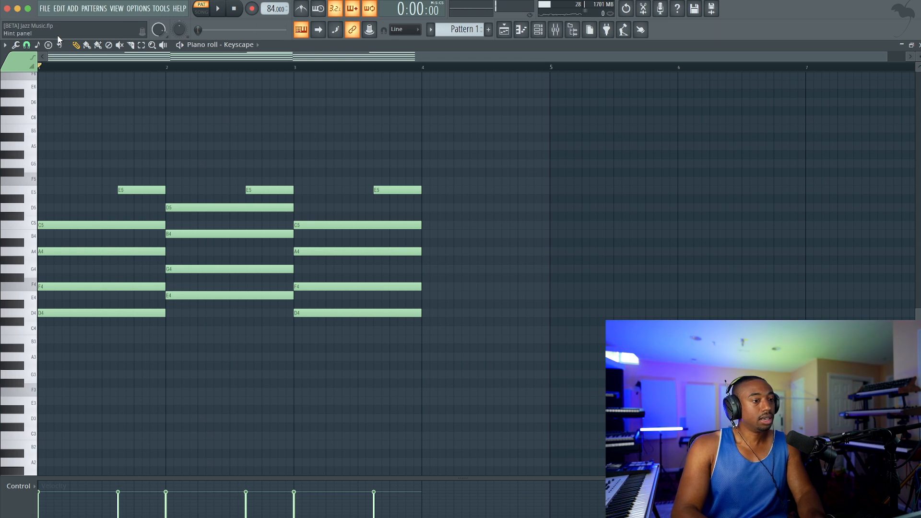
left_click_drag(73, 185, 450, 307)
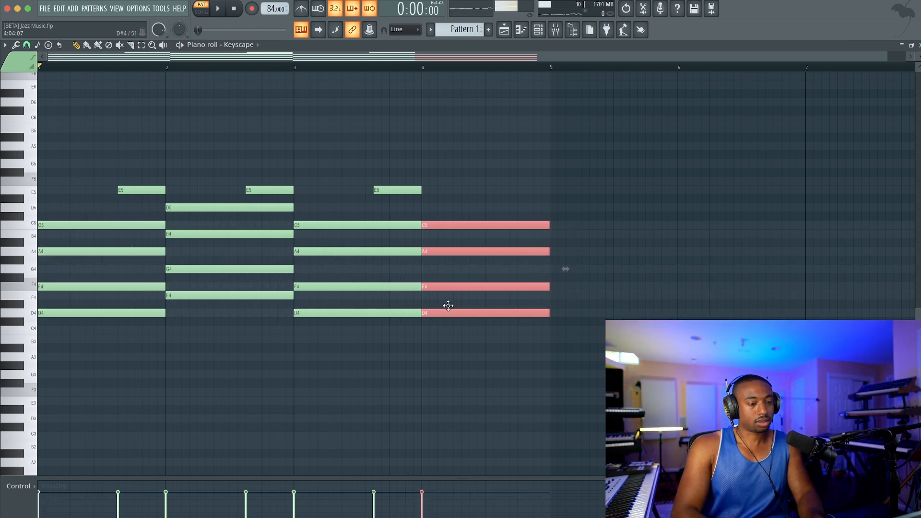
right_click(449, 306)
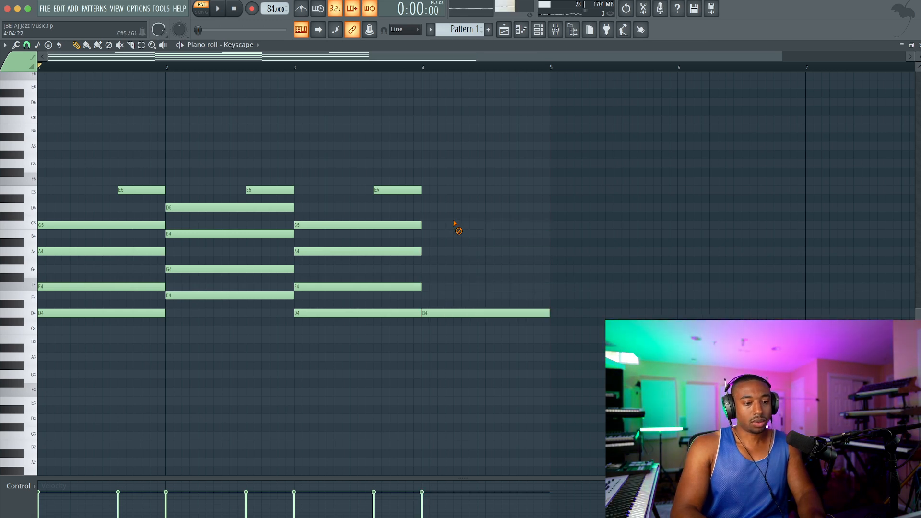
right_click(451, 313)
- Duplicate the bar 2 chord without its short E5 into bar 4 and change the copy to D#4, G4, A#4 and D5
left_click_drag(214, 326, 470, 202)
left_click(453, 268)
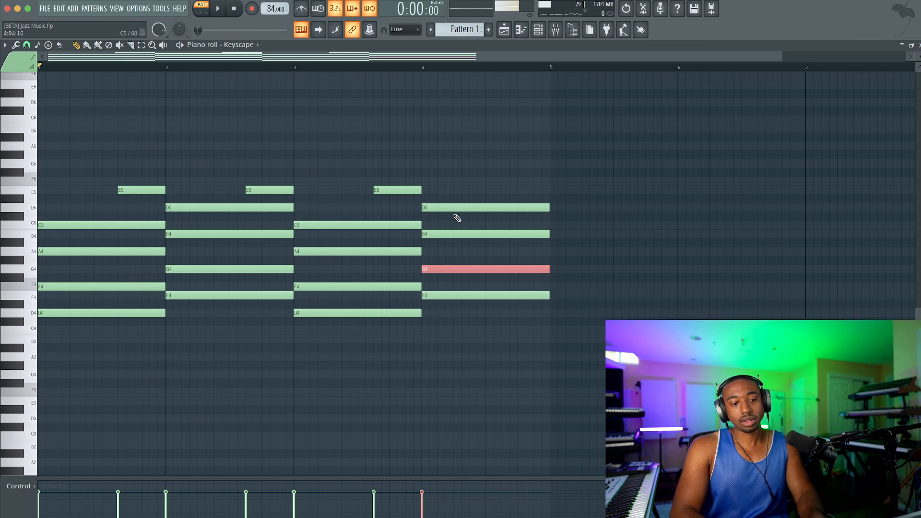
left_click_drag(458, 205, 459, 327)
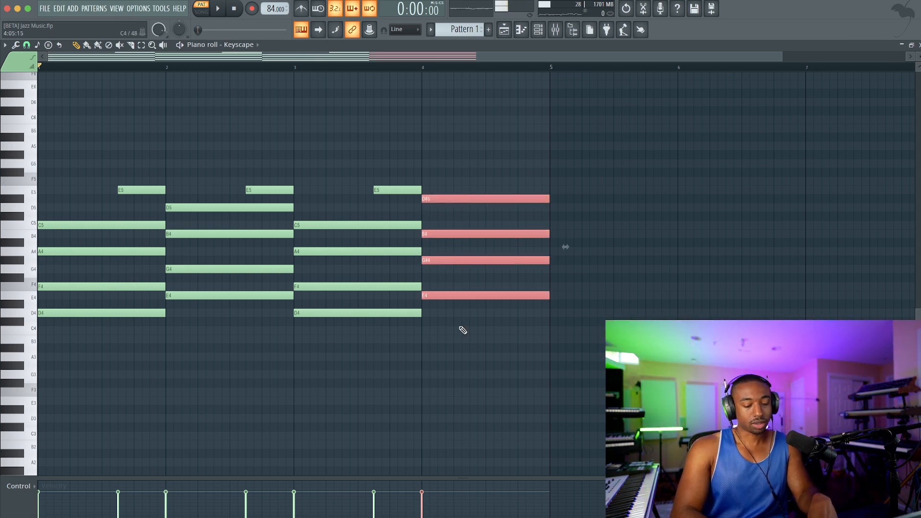
key("Down")
- Play back the four-bar progression to check how the bar 4 chord sounds
key("space")
left_click(463, 330)
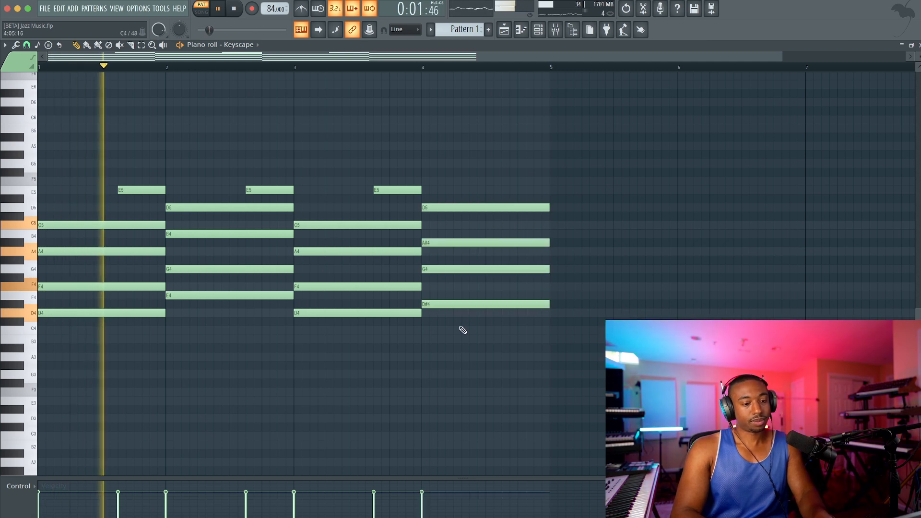
left_click_drag(459, 325, 446, 185)
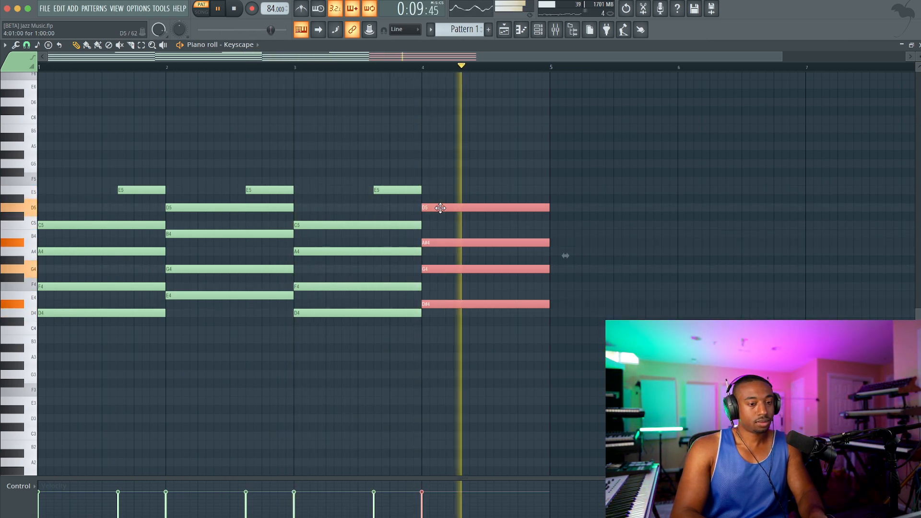
key("space")
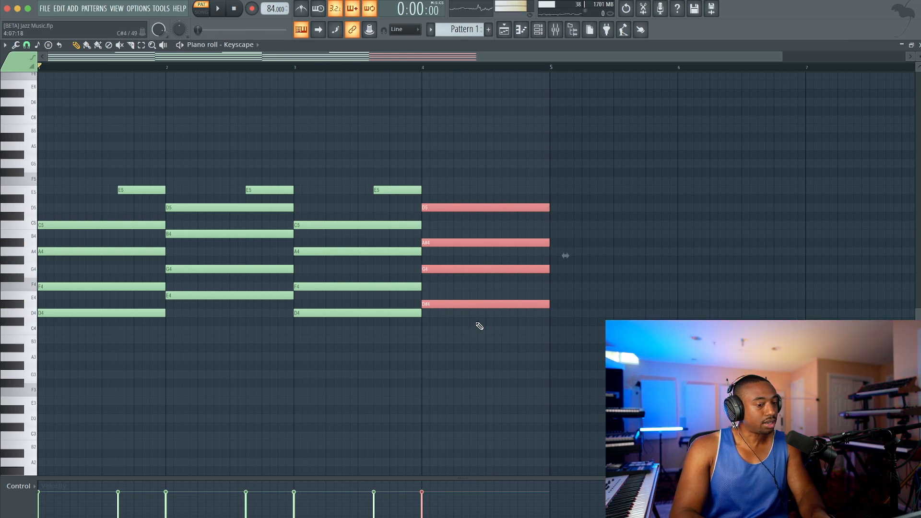
key("space")
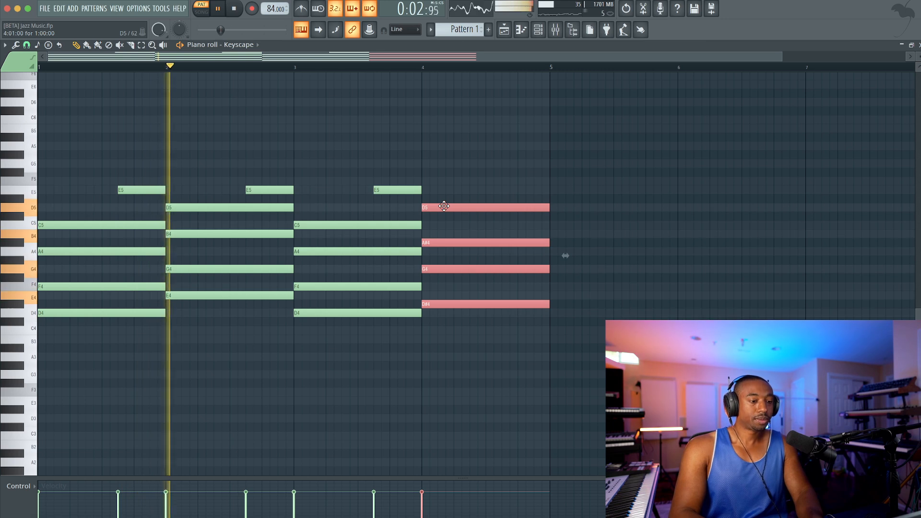
- Transpose the bar 4 chord up one semitone to E4, G#4, B4 and D#5, and play back the progression
key("Up")
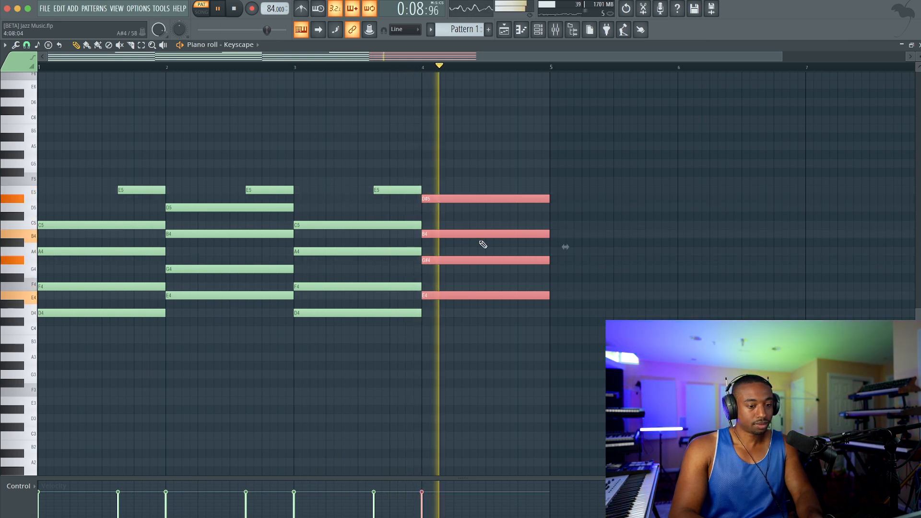
key("space")
left_click_drag(494, 187, 473, 360)
key("space")
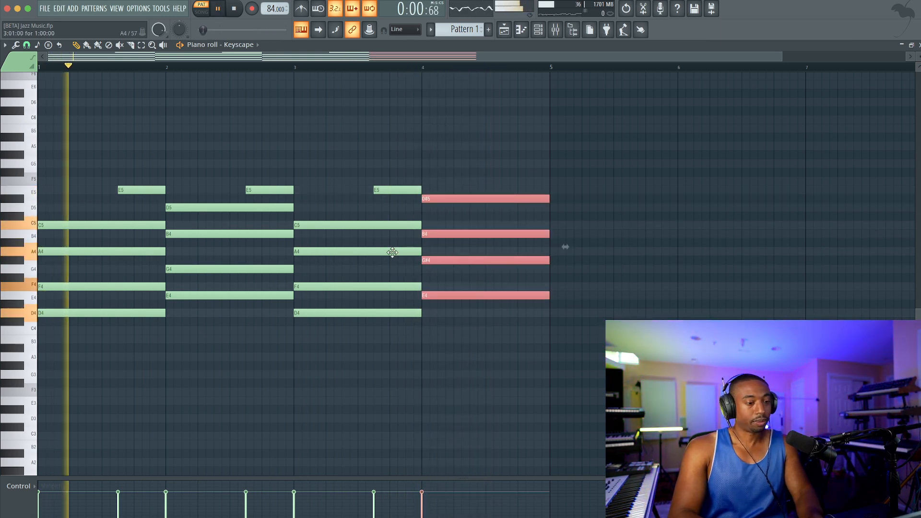
left_click_drag(227, 198, 224, 335)
right_click(226, 354)
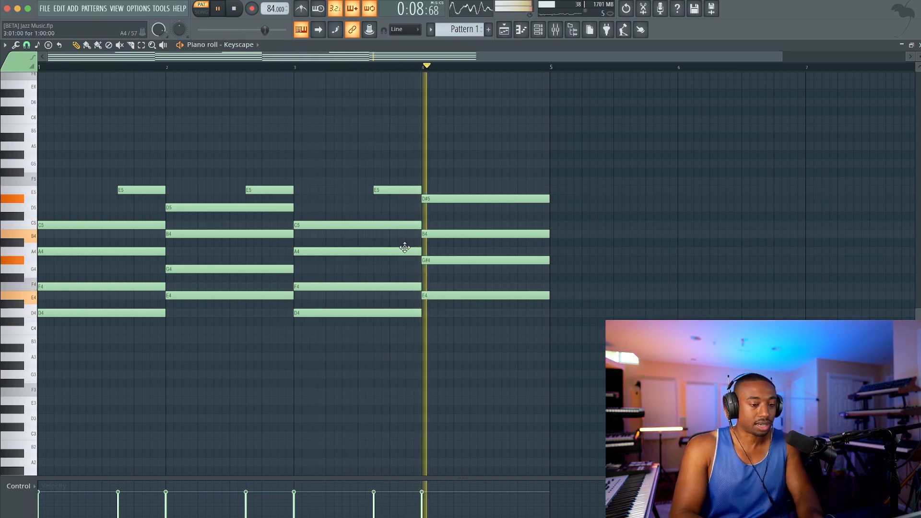
key("space")
- Delete all notes of the four-bar progression from the Keyscape piano roll
left_click_drag(499, 187, 93, 175)
key("Delete")
key("Delete")
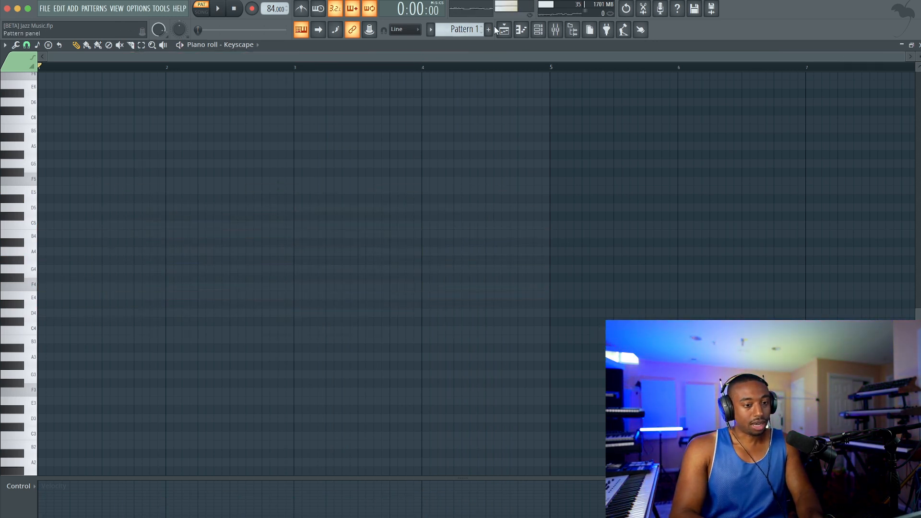
- Place one-bar notes D5, F5 and A5 at the start of bar 1 and play back the triad
left_click(538, 29)
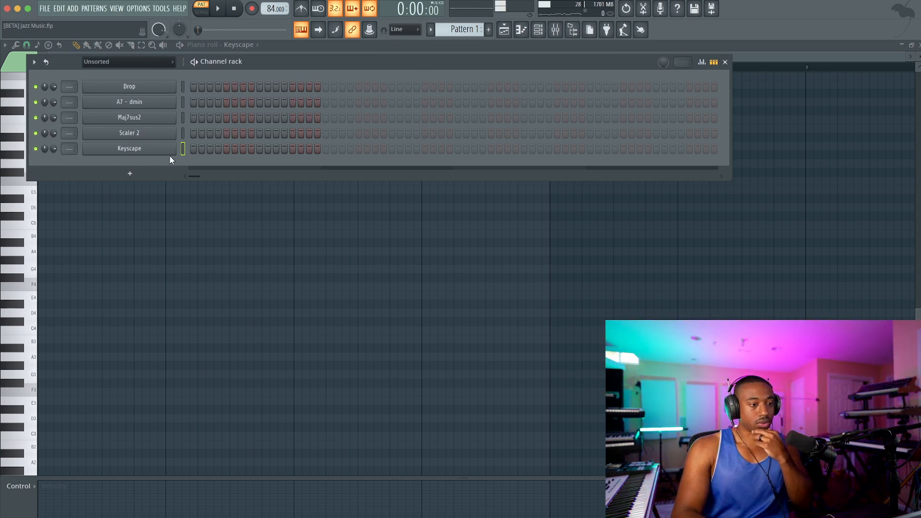
left_click(148, 206)
left_click(50, 208)
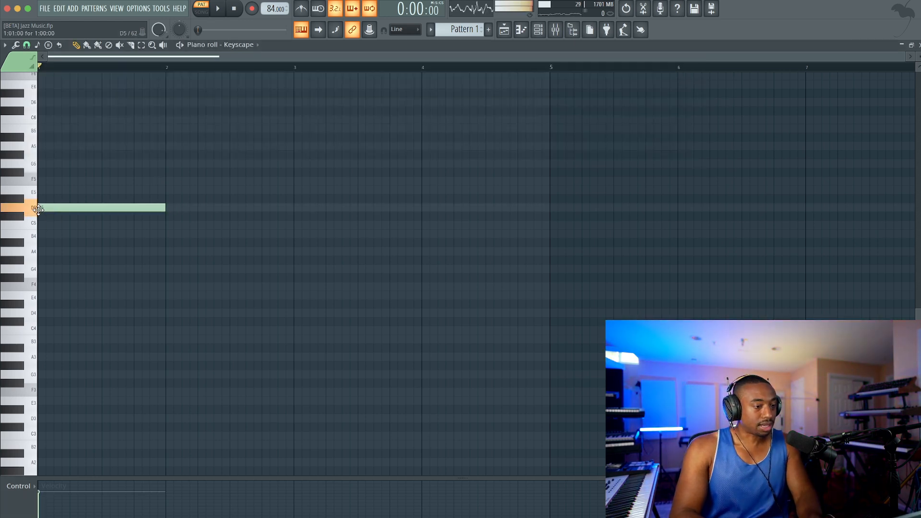
left_click(48, 146)
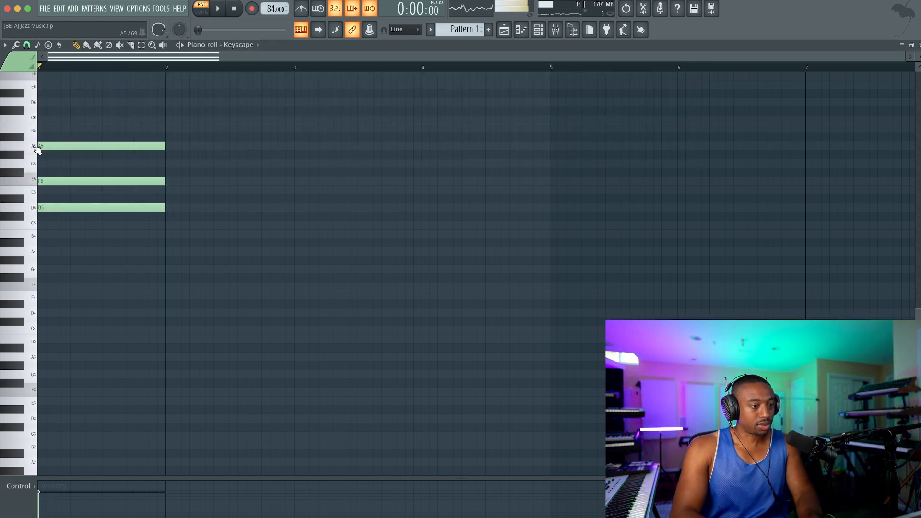
key("space")
key("space")
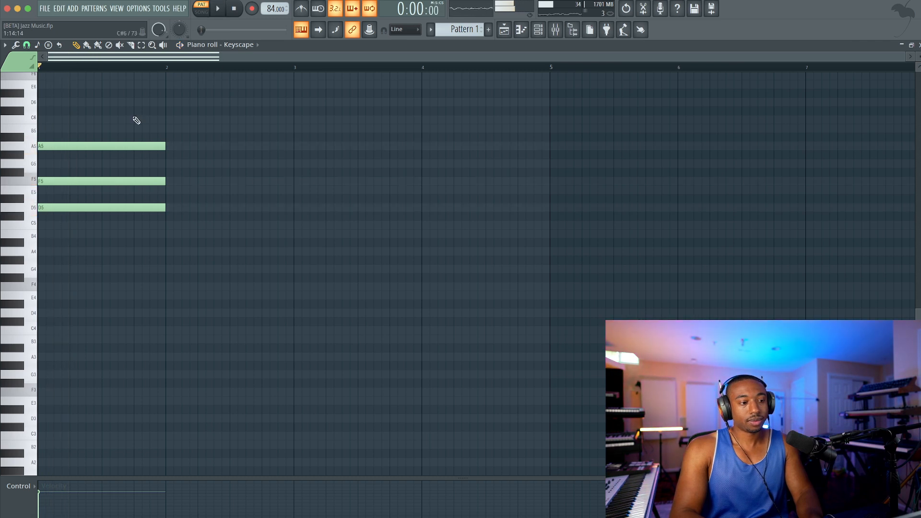
- Add one-bar C6 and E6 notes to the triad, lower the A5 and C6 by one octave, and play the chord
left_click(43, 120)
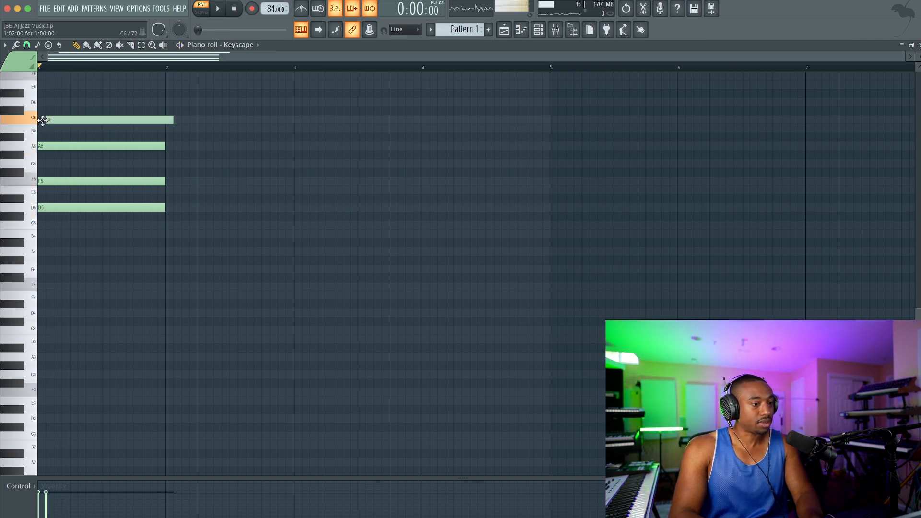
left_click(43, 85)
left_click_drag(70, 114, 74, 156)
key("ctrl+Down")
key("space")
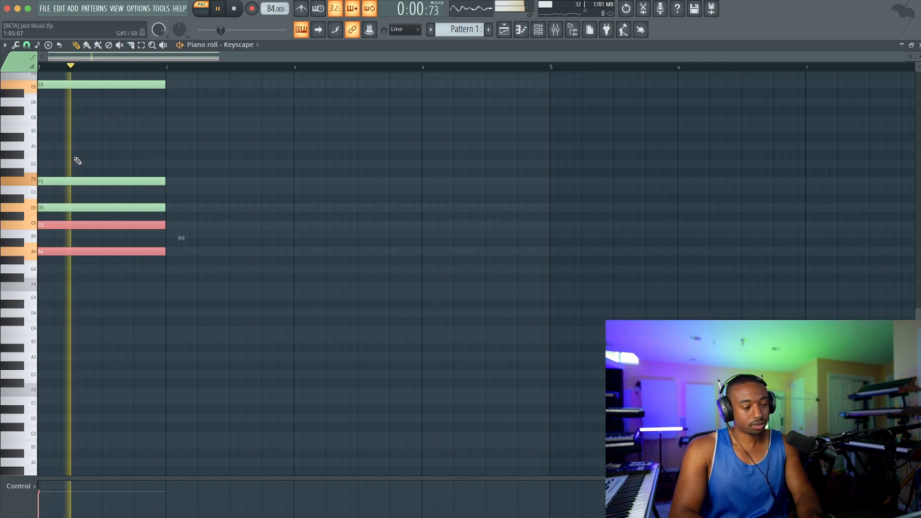
key("space")
right_click(100, 161)
- Open the Keyscape instrument, search its presets for jd-800 and load JD-800 - Crystal Rhodes
left_click(539, 30)
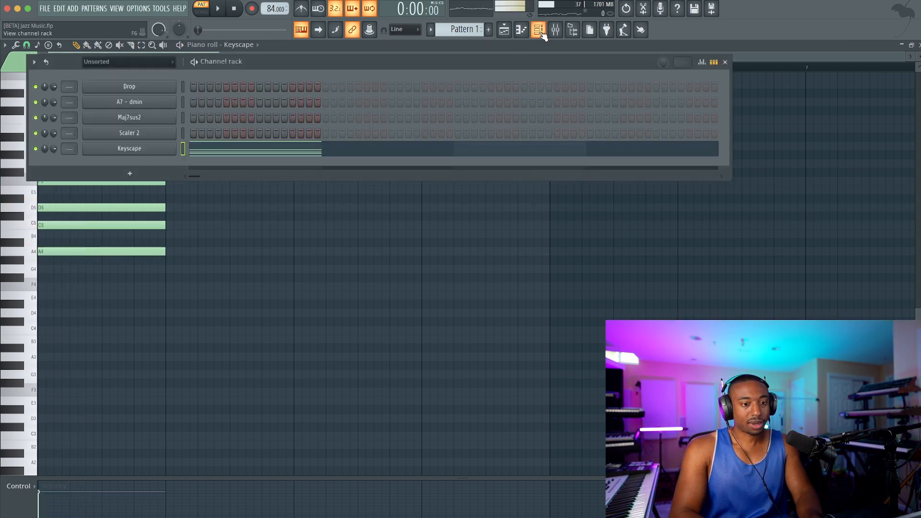
left_click(151, 147)
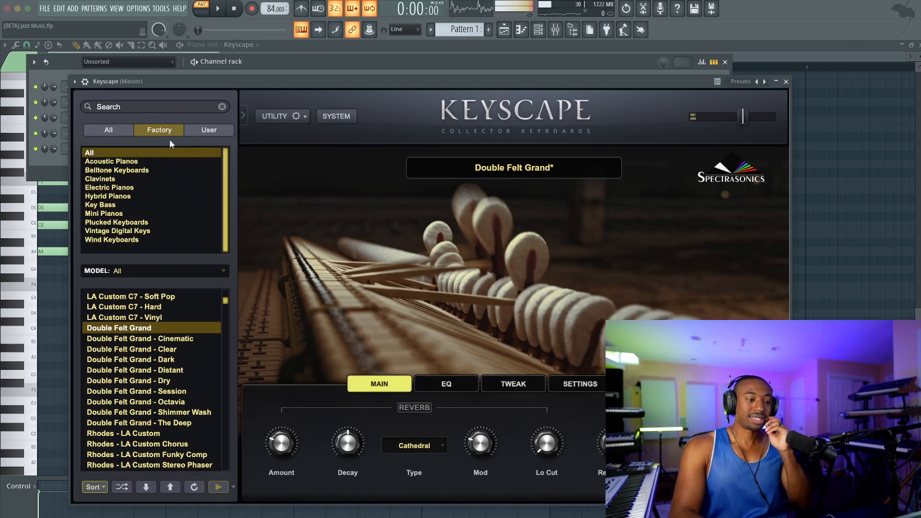
type("jd -")
type("-800")
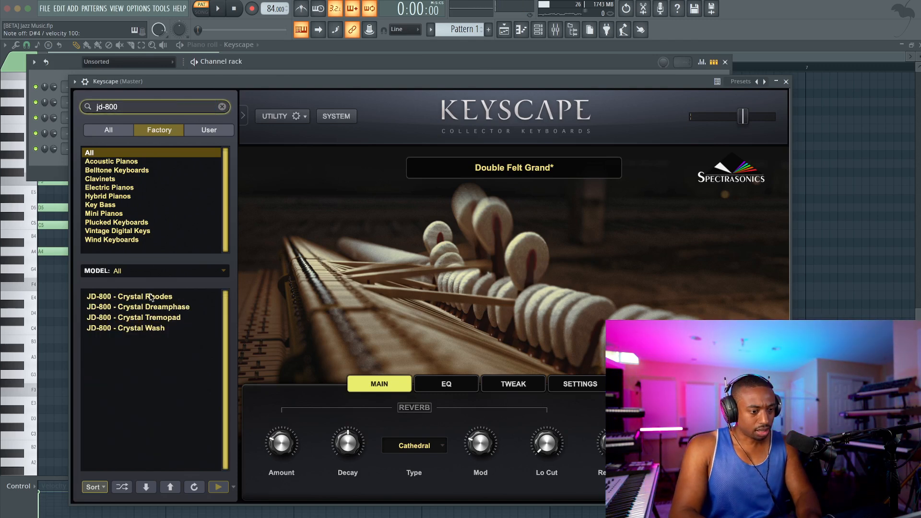
left_click(150, 296)
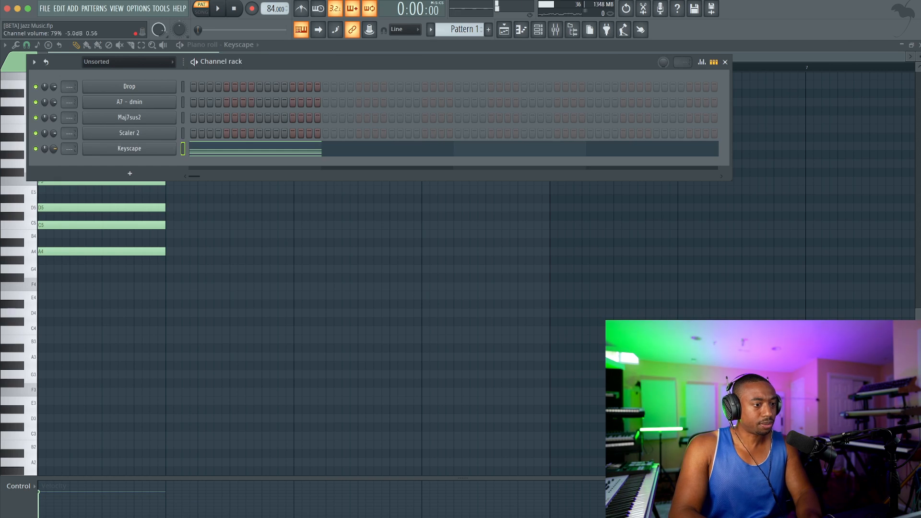
- Lower the velocity of the bar 1 chord notes to near the minimum, playing the chord back to compare
key("space")
key("space")
right_click(99, 319)
key("space")
key("space")
left_click(41, 516)
key("space")
key("space")
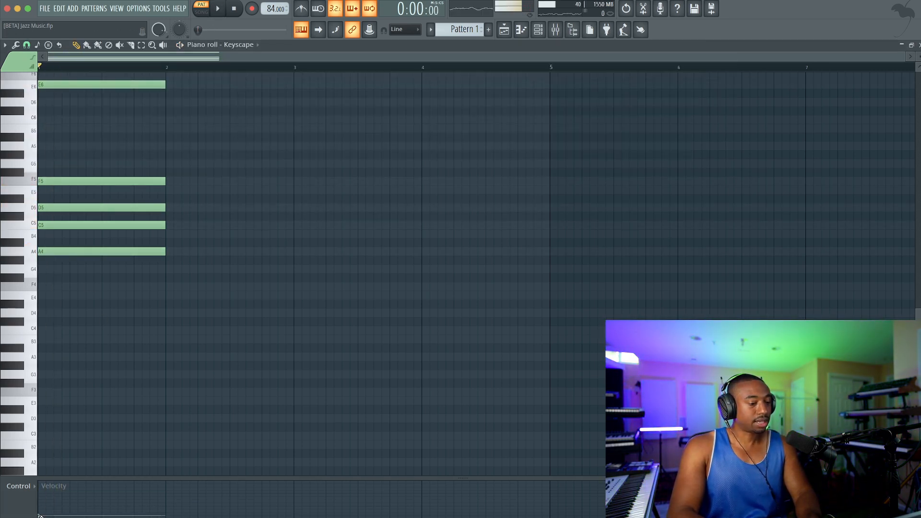
- Reopen Keyscape, clear its preset search and raise the instrument's output level to 0.85 dB during playback
key("F6")
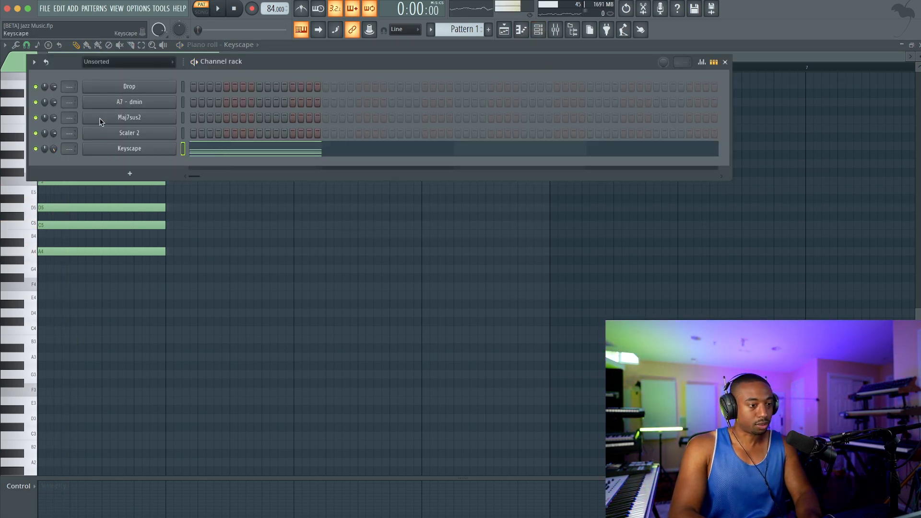
left_click(156, 148)
key("space")
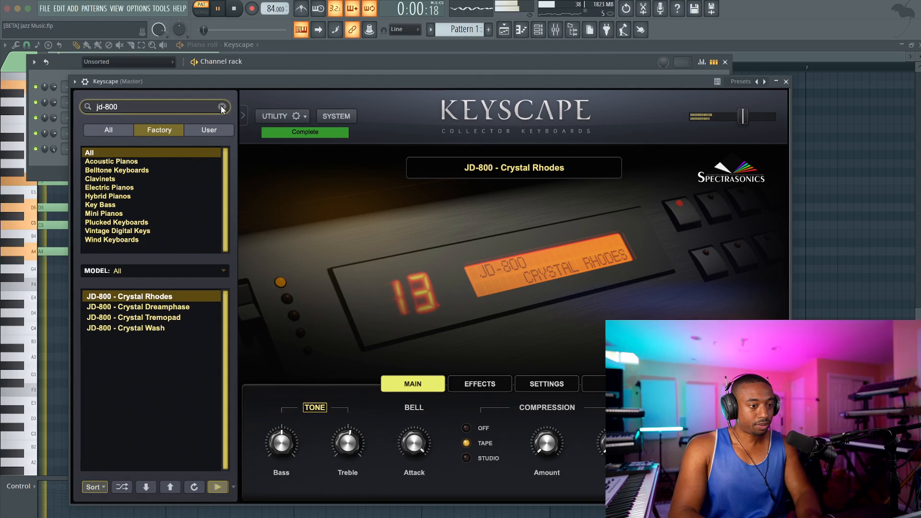
left_click(222, 106)
left_click_drag(750, 123, 762, 123)
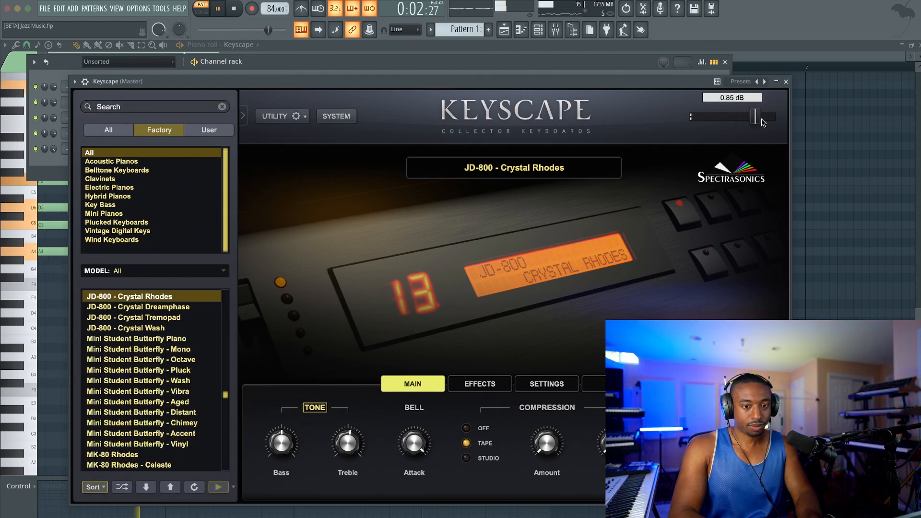
- Close the Keyscape and channel rack windows and stop playback
left_click(787, 81)
key("space")
left_click(380, 263)
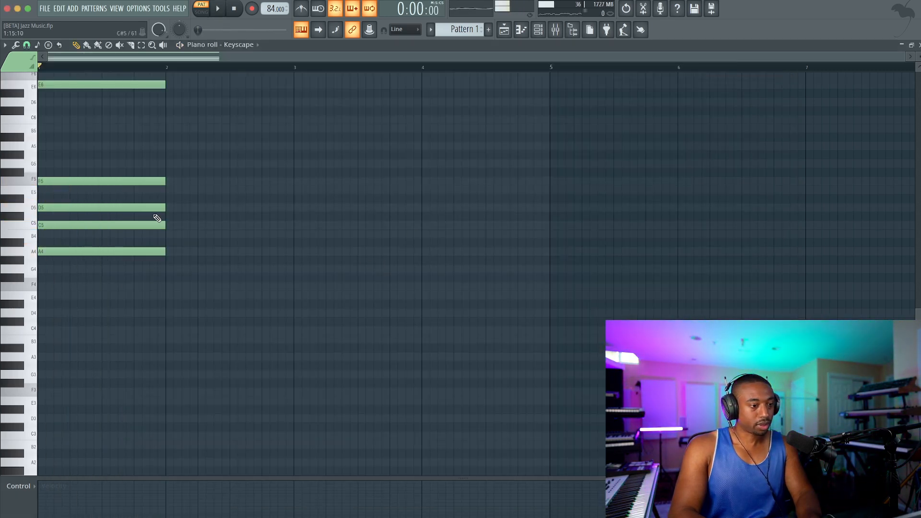
- Compare voicings by raising the chord's A4 and C5 one octave, returning them to the open position and playing the chord
key("ctrl+Up")
scroll(109, 219, "up", 2)
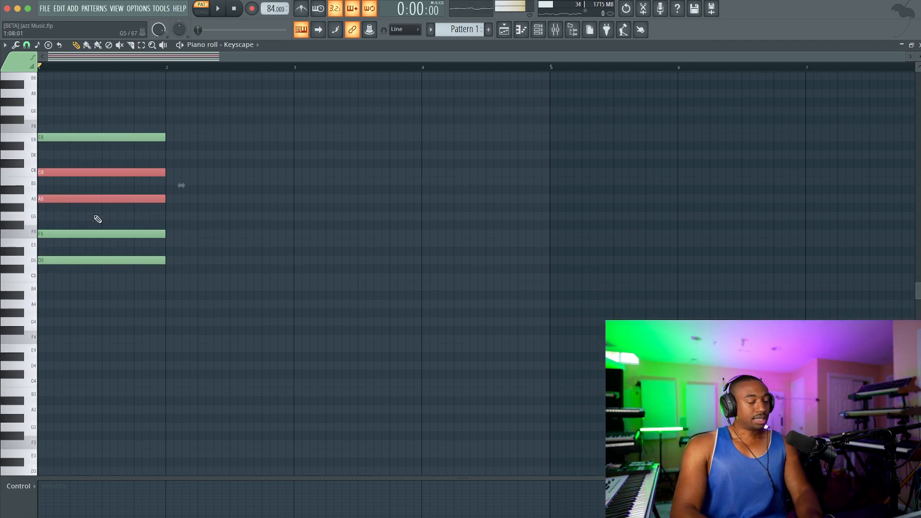
key("ctrl+Down")
key("space")
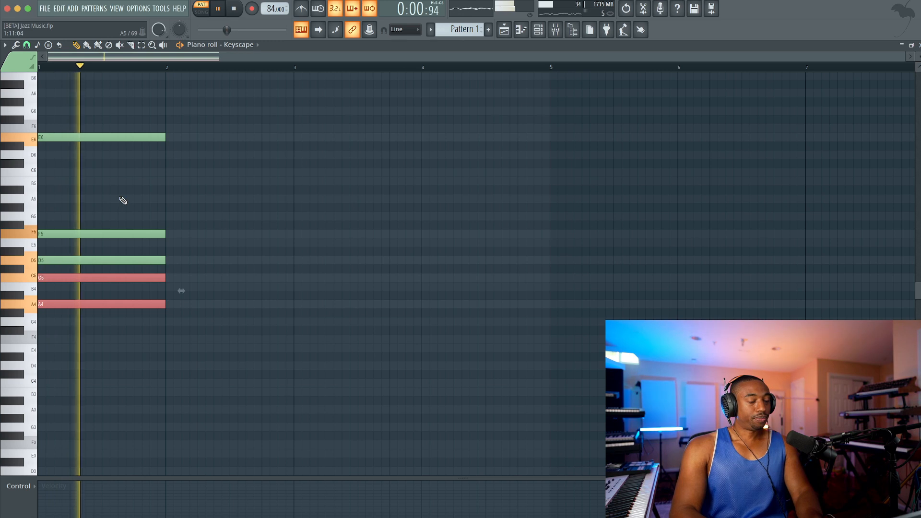
- Copy the whole bar 1 chord into bar 2, transposed down one whole step, and play both chords
left_click_drag(179, 112, 104, 331)
key("space")
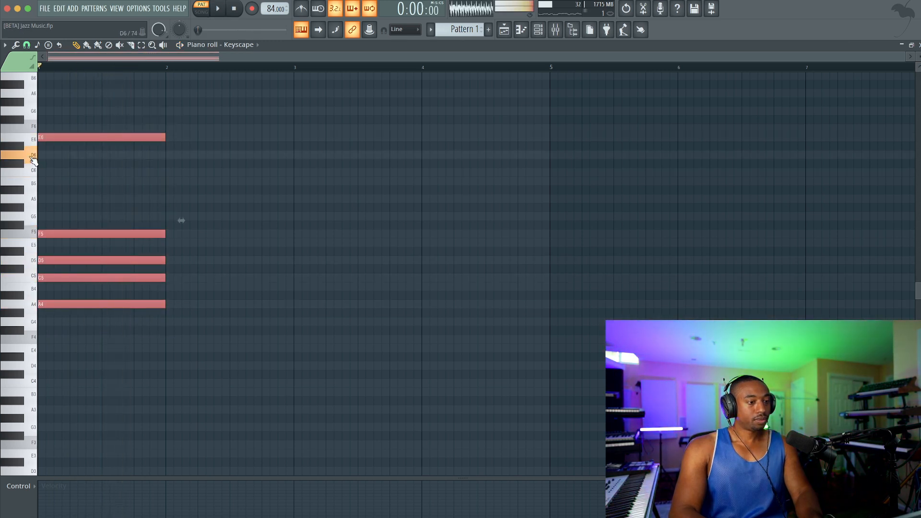
left_click_drag(61, 138, 182, 156)
key("space")
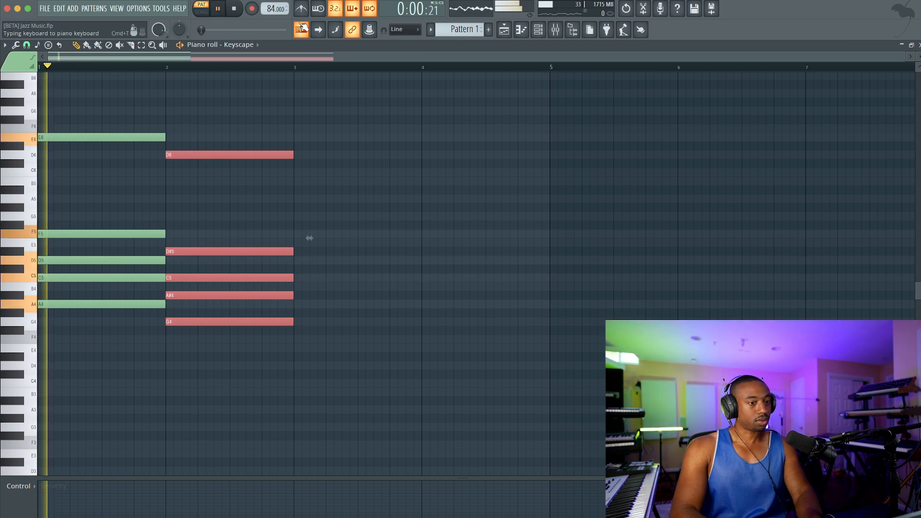
- Set the tempo to 112 BPM during playback, switching the metronome briefly on and off
left_click_drag(270, 9, 270, 0)
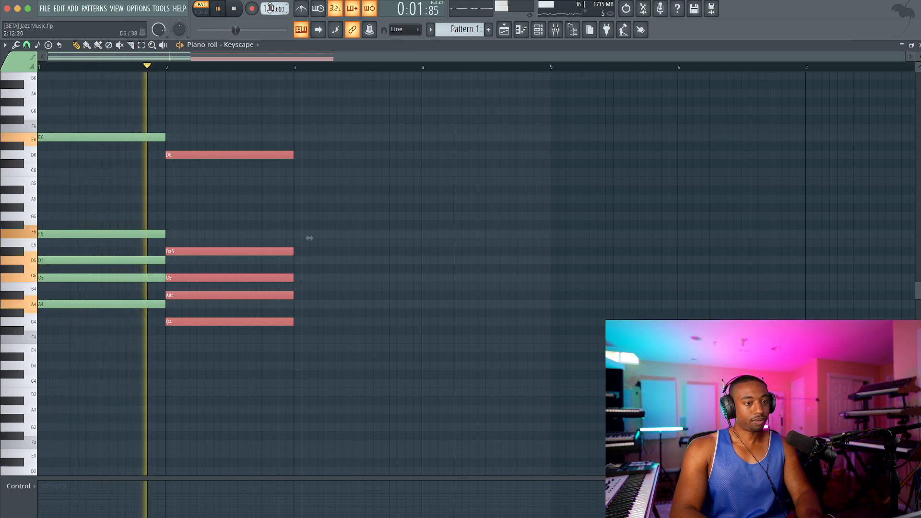
scroll(270, 9, "up", 2)
left_click(302, 8)
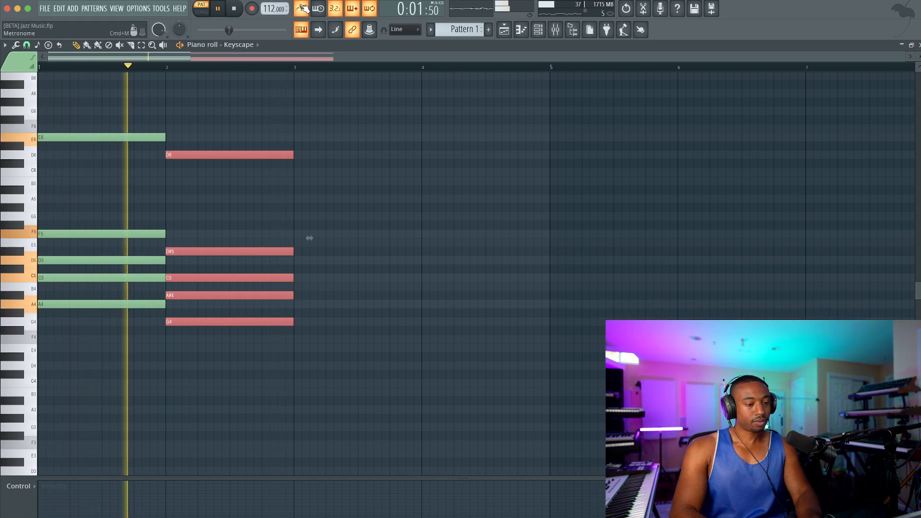
left_click(303, 8)
key("space")
- Raise the bar 2 chord's G4 and A#4 by one octave, and its D#5 and A#5 by one semitone to E5 and B5
left_click_drag(206, 244, 202, 336)
left_click_drag(203, 223, 192, 326)
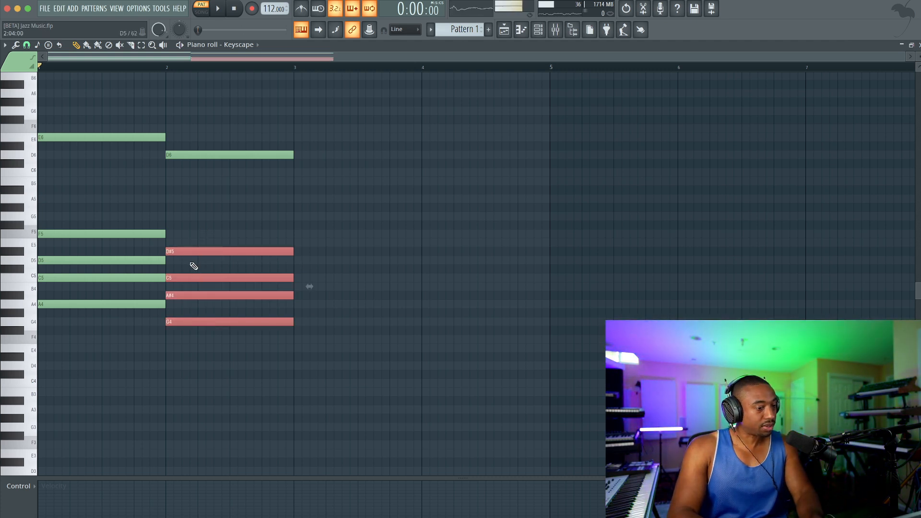
left_click_drag(188, 287, 186, 333)
key("shift+Up")
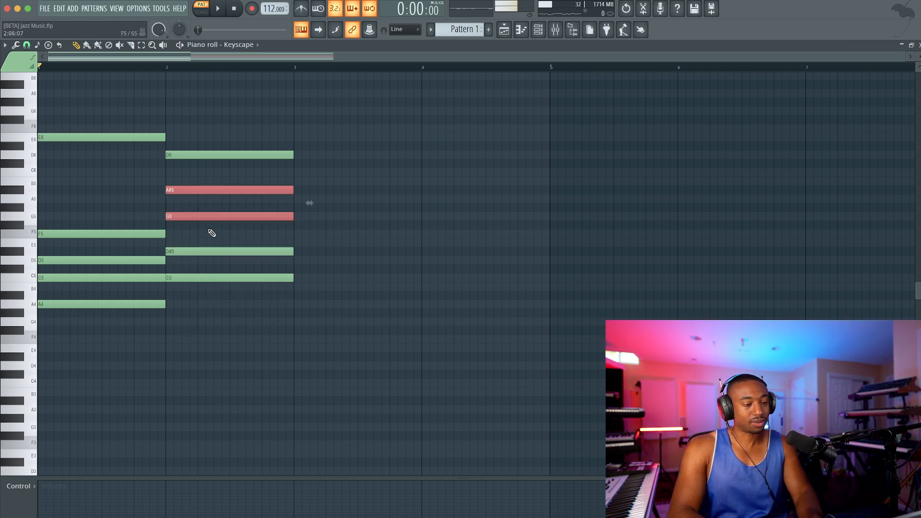
left_click_drag(205, 262, 202, 238)
left_click_drag(205, 204, 208, 183)
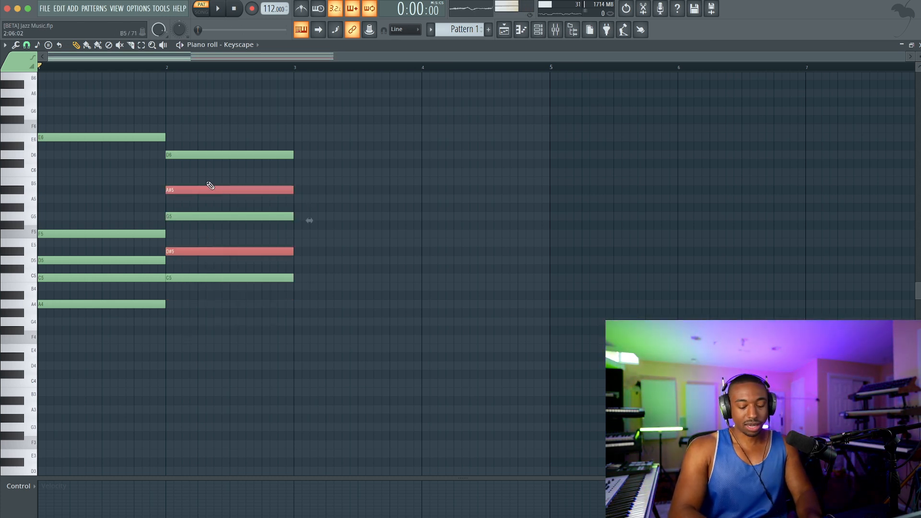
key("Up")
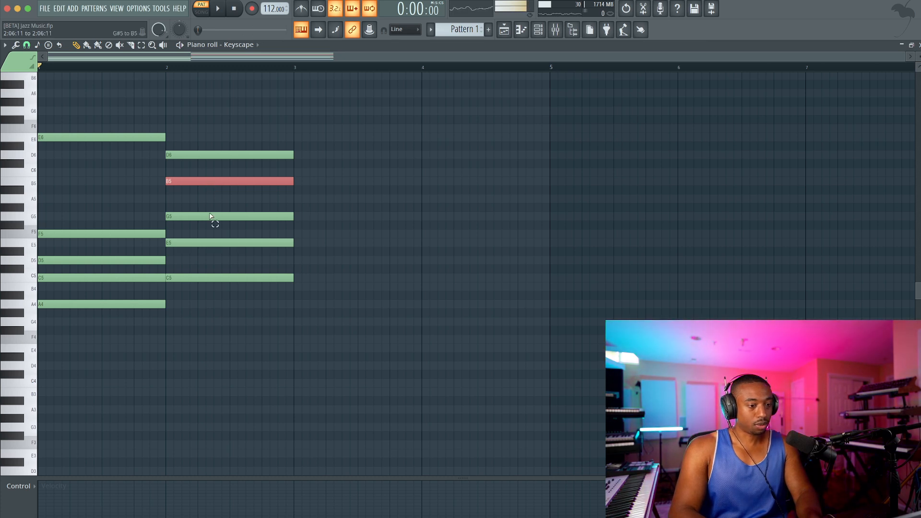
- Lower the bar 2 chord's G5 and B5 by one octave and play the two-chord progression
left_click_drag(209, 191, 212, 240)
key("shift+Down")
key("space")
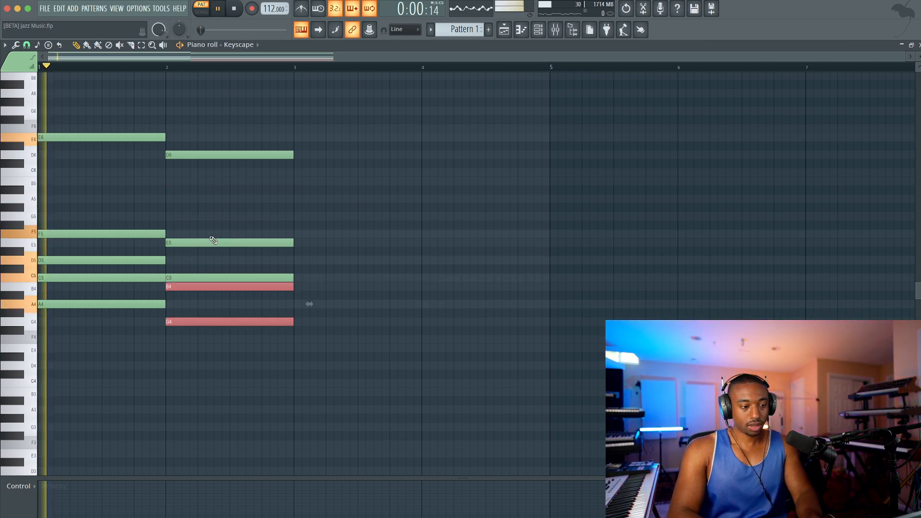
left_click(321, 281, "super")
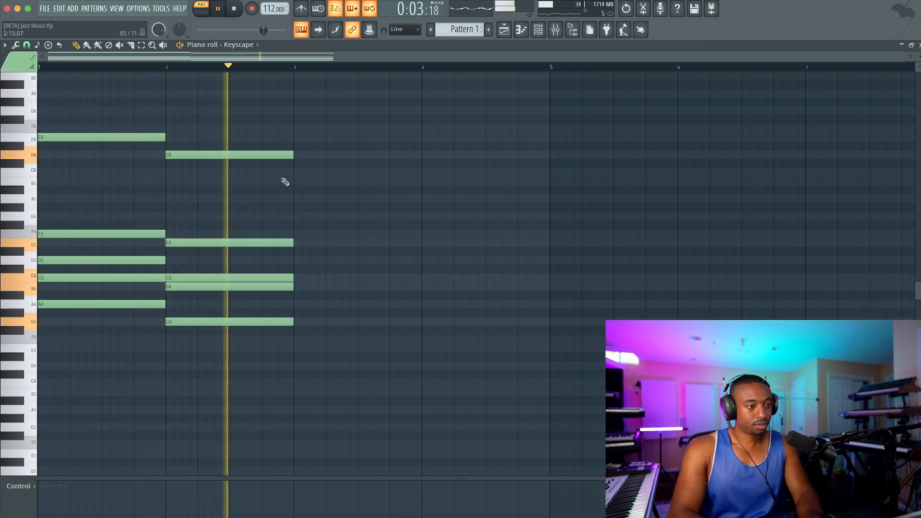
- Raise the Keyscape output level slightly, and close the instrument and channel rack windows
left_click(539, 29)
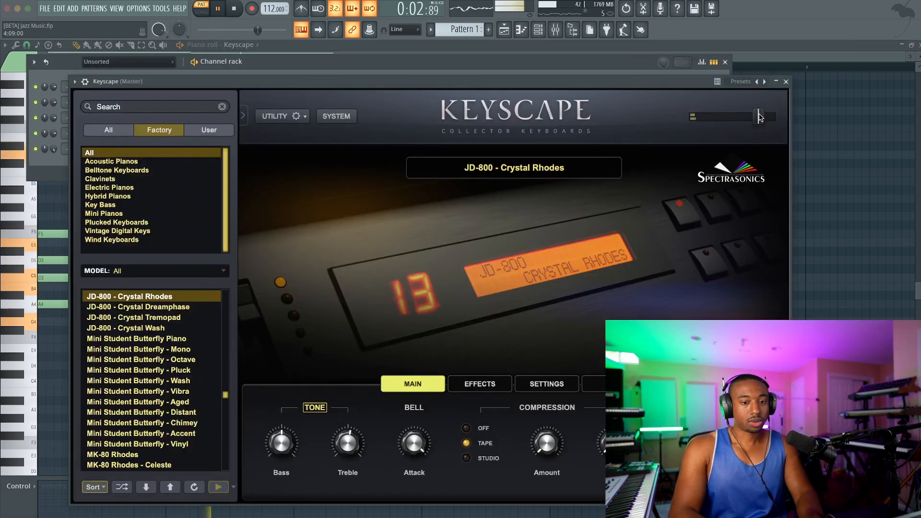
left_click(786, 81)
right_click(595, 244)
- Try both chords one octave lower, return them to their original octave and play them again
key("space")
key("ctrl+Down")
key("space")
key("space")
key("ctrl+Up")
key("space")
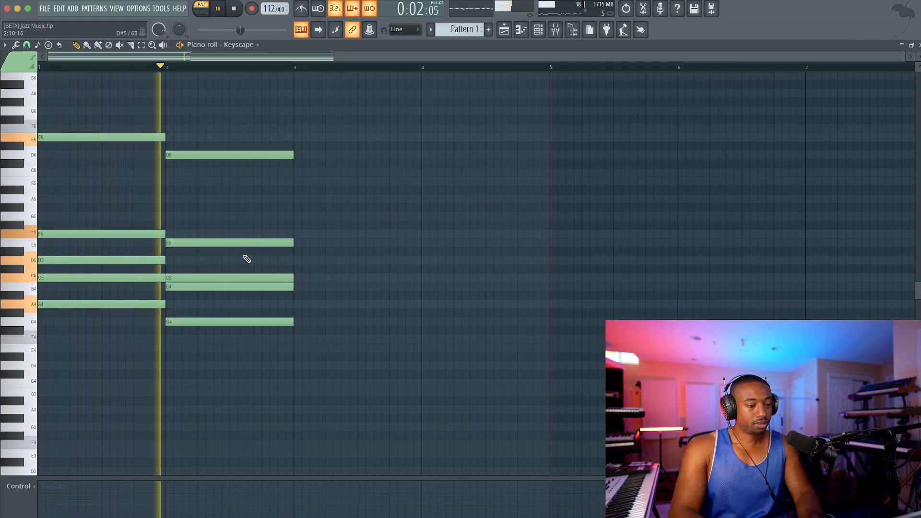
- Transpose both chords down one semitone and play the progression
key("space")
key("shift+Down")
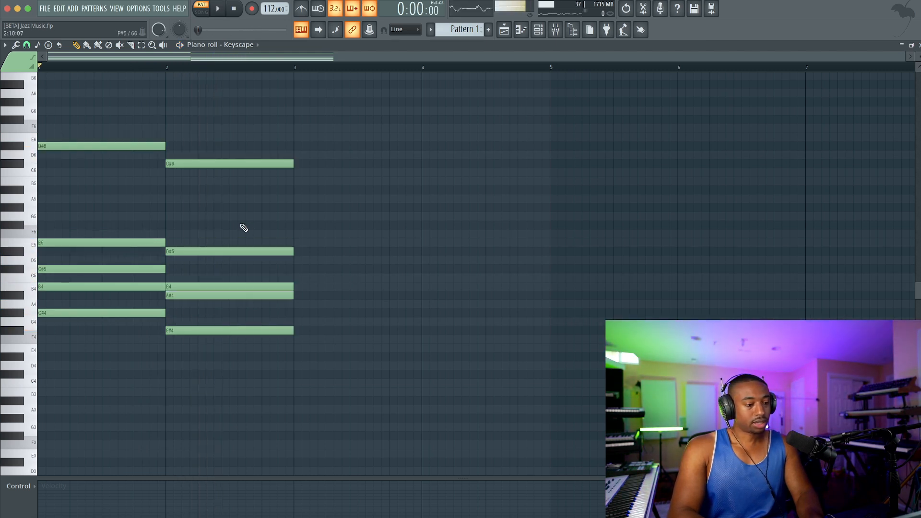
key("space")
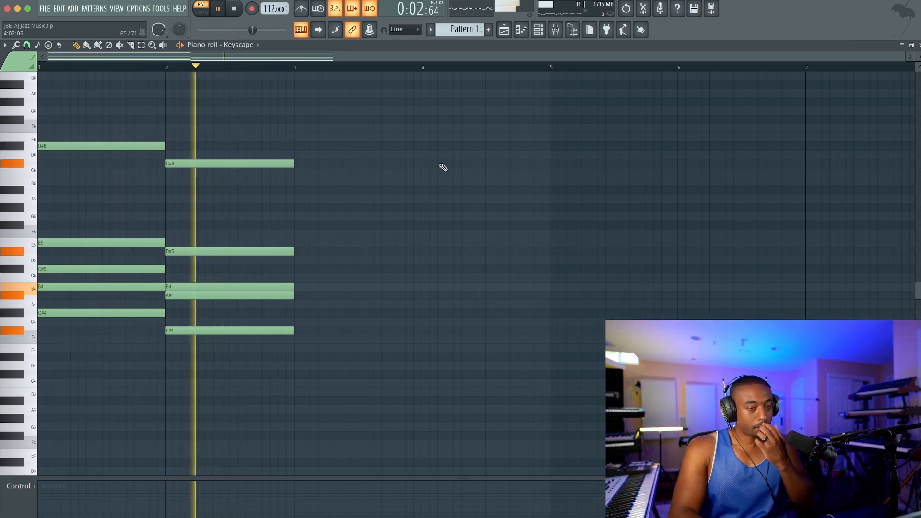
left_click(539, 30)
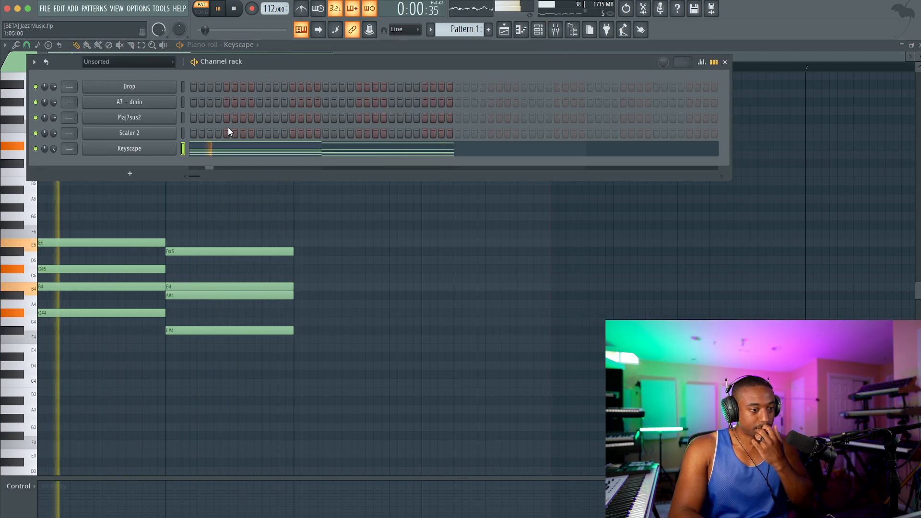
right_click(234, 203)
key("space")
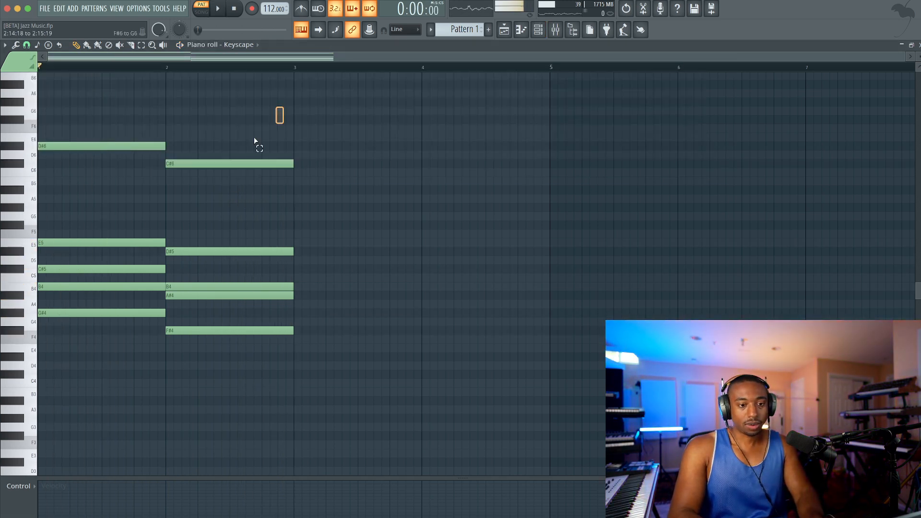
left_click_drag(283, 117, 71, 394)
right_click(161, 385)
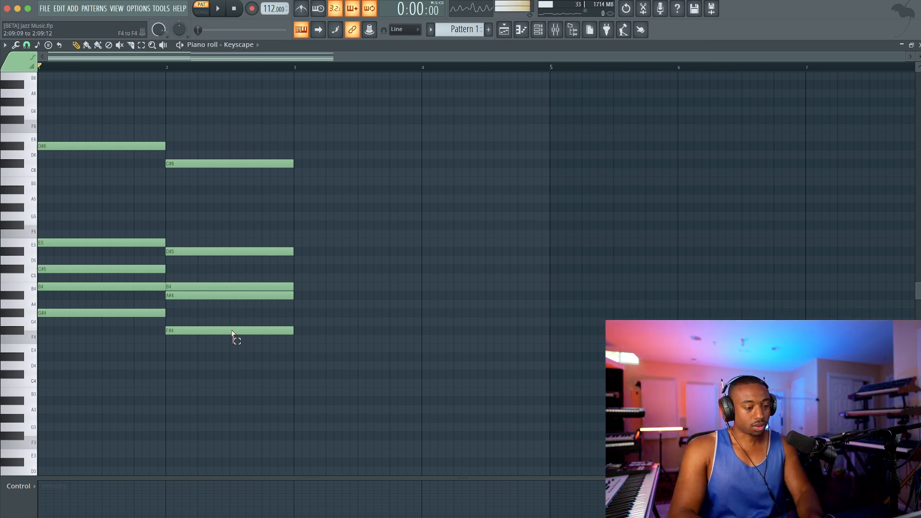
- Raise the bar 2 chord's F#4 and A#4 by one octave, and duplicate both chords into bars 3 and 4
left_click_drag(235, 343, 228, 294)
key("ctrl+Up")
left_click_drag(298, 342, 304, 143)
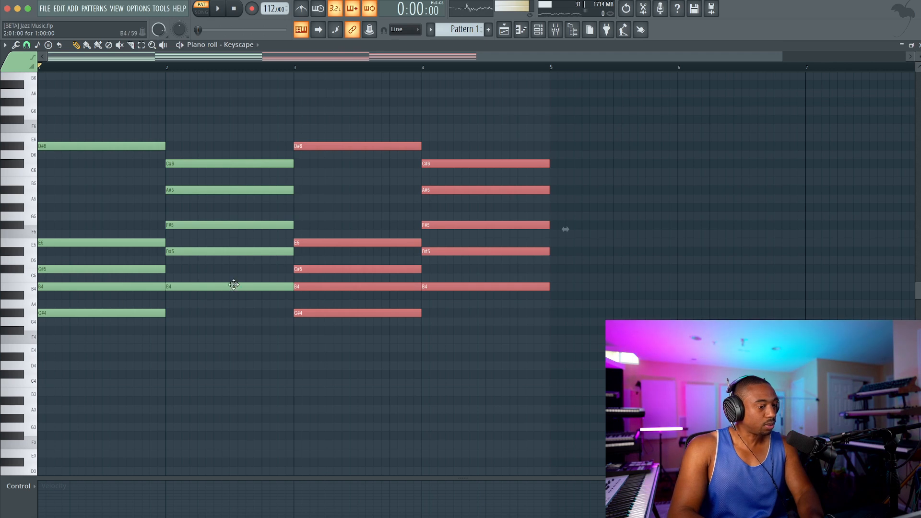
- Change the bar 4 chord's D#5 to C#5 while the progression plays, and try the chord without its F#5
left_click(441, 252)
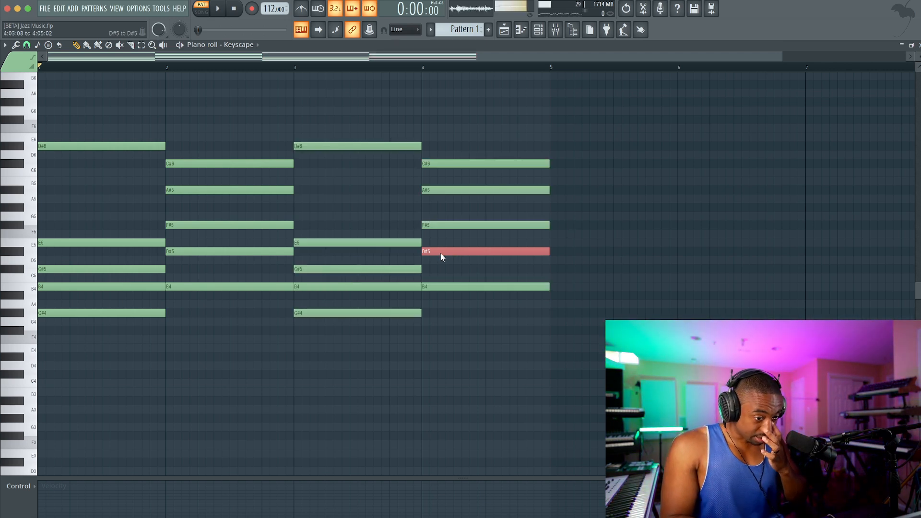
key("space")
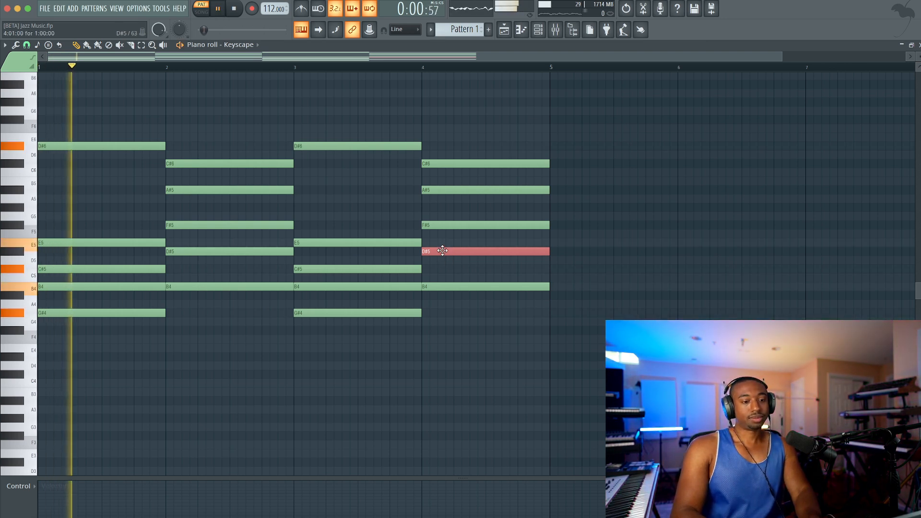
left_click_drag(443, 260, 443, 270)
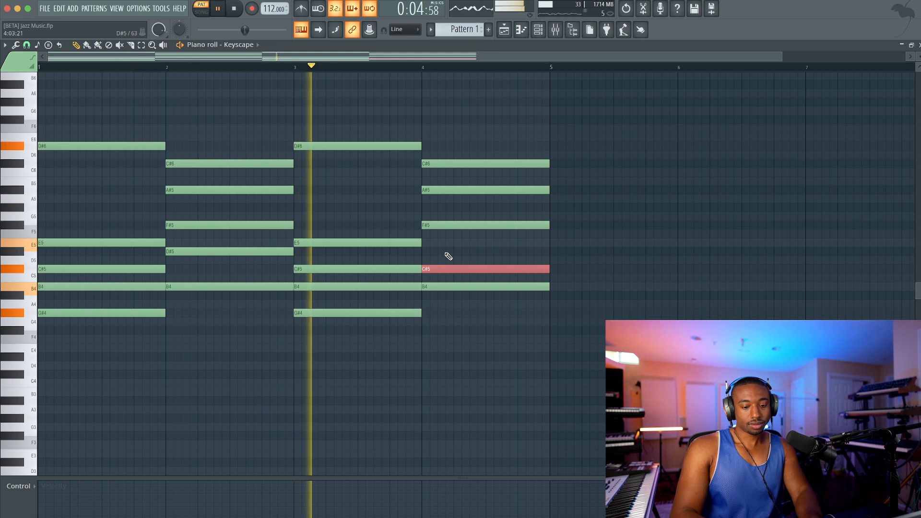
right_click(447, 226)
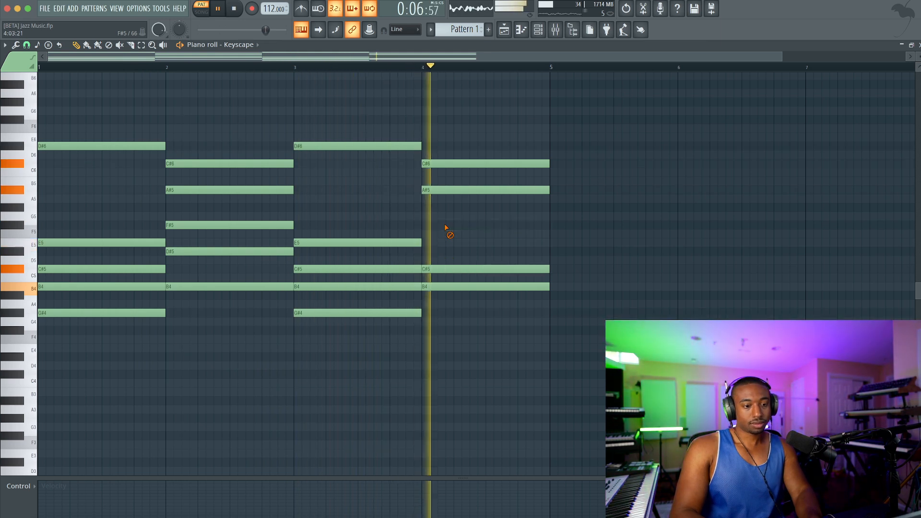
key("super+z")
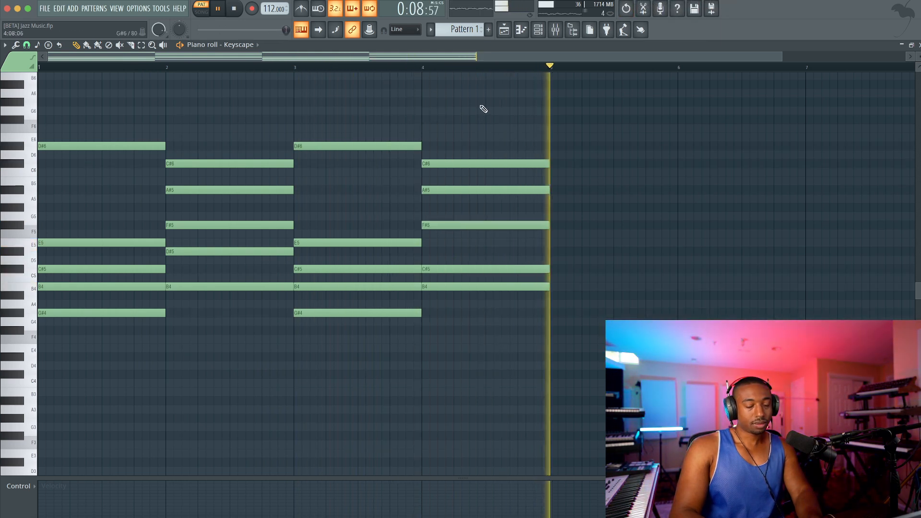
left_click(543, 32)
key("F6")
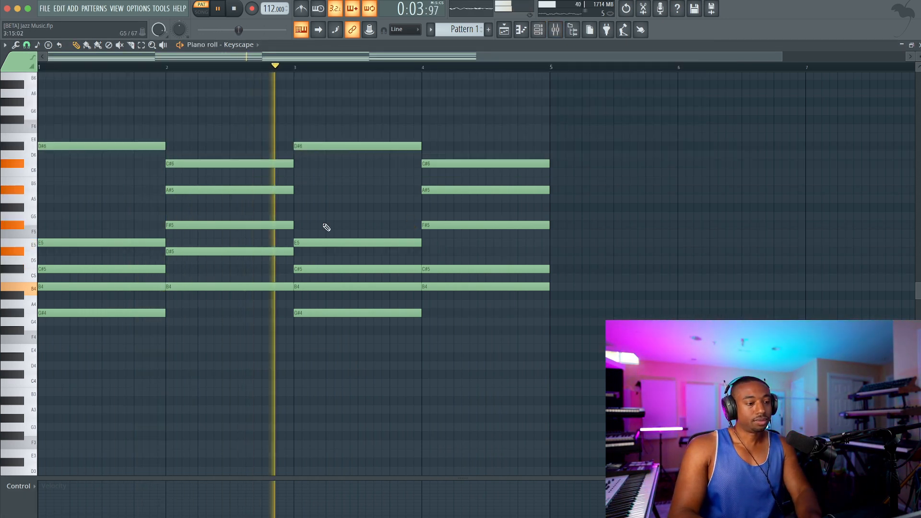
- Stop playback and add one-bar C5, D5, G5 and B5 notes at bar 5 to form a new chord
key("space")
scroll(126, 213, "up", 5)
scroll(309, 211, "right", 5)
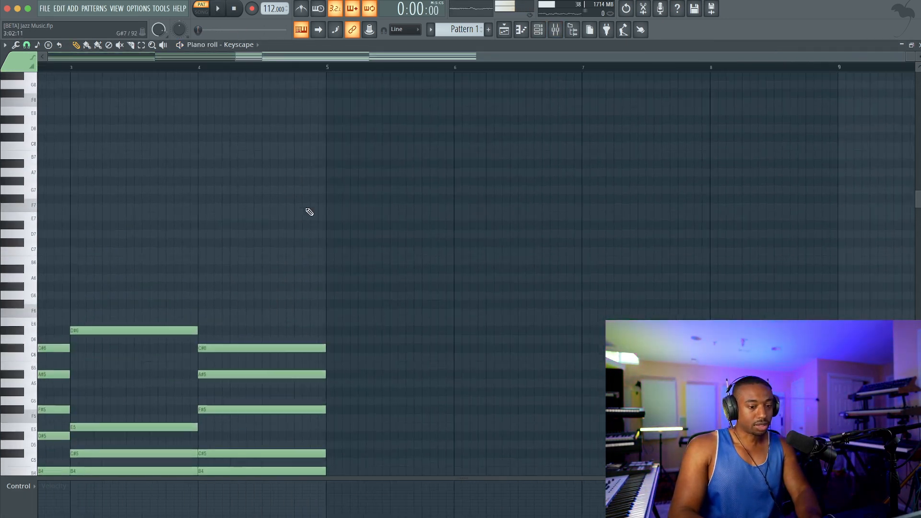
scroll(310, 212, "right", 2)
scroll(93, 273, "left", 1)
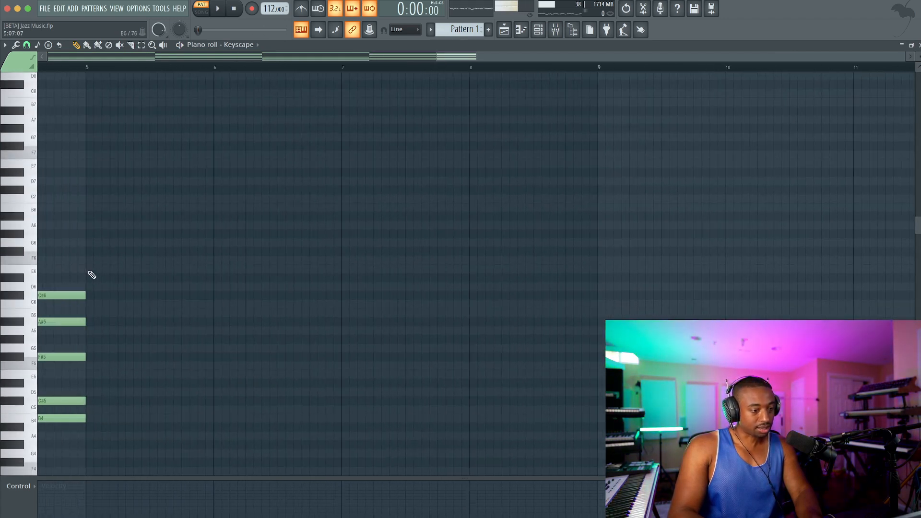
scroll(95, 301, "down", 2)
scroll(95, 307, "down", 1)
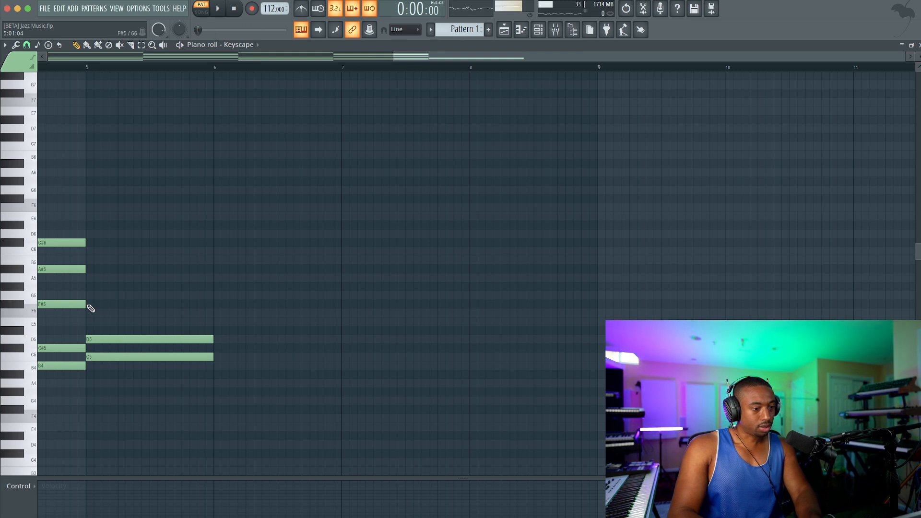
left_click_drag(92, 261, 84, 261)
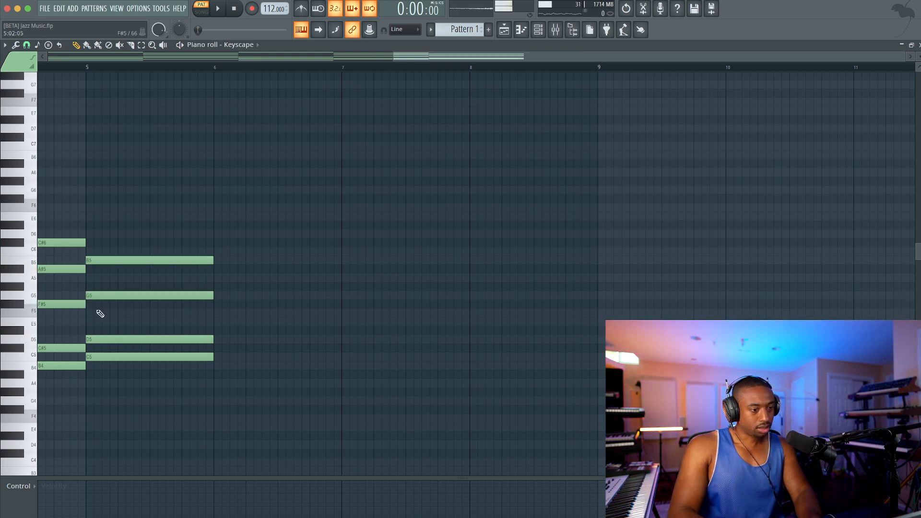
left_click_drag(96, 322, 117, 327)
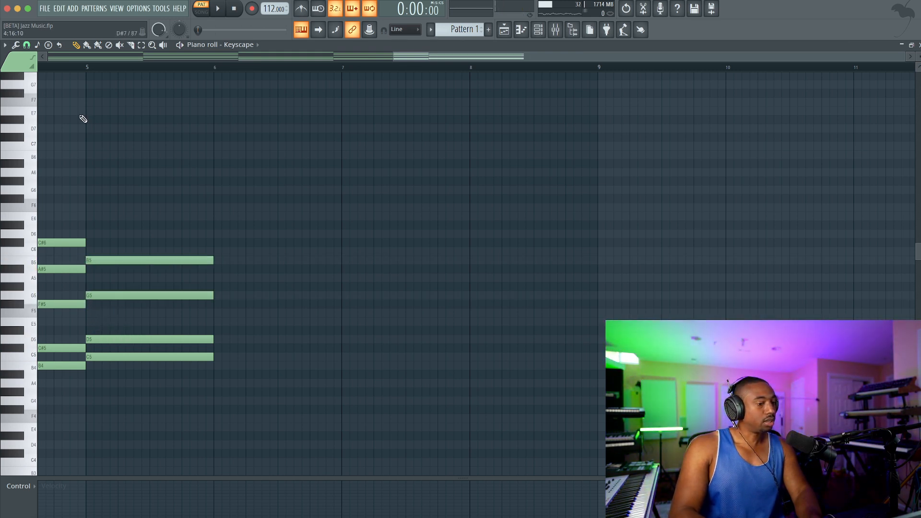
- Play the transition from the end of bar 4 into the bar 5 chord several times, with the bar 5 notes selected
left_click(76, 66)
key("space")
key("space")
scroll(119, 181, "left", 5)
key("space")
key("space")
left_click_drag(297, 217, 298, 293)
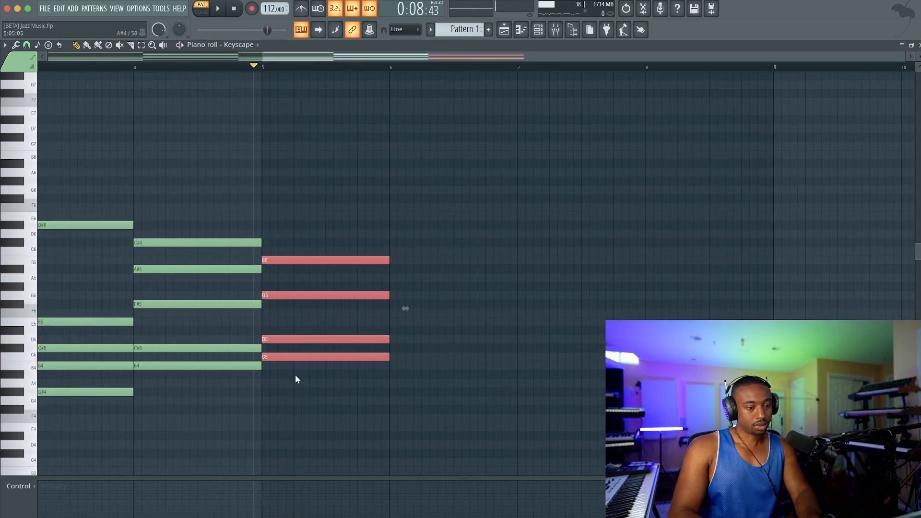
key("space")
key("space")
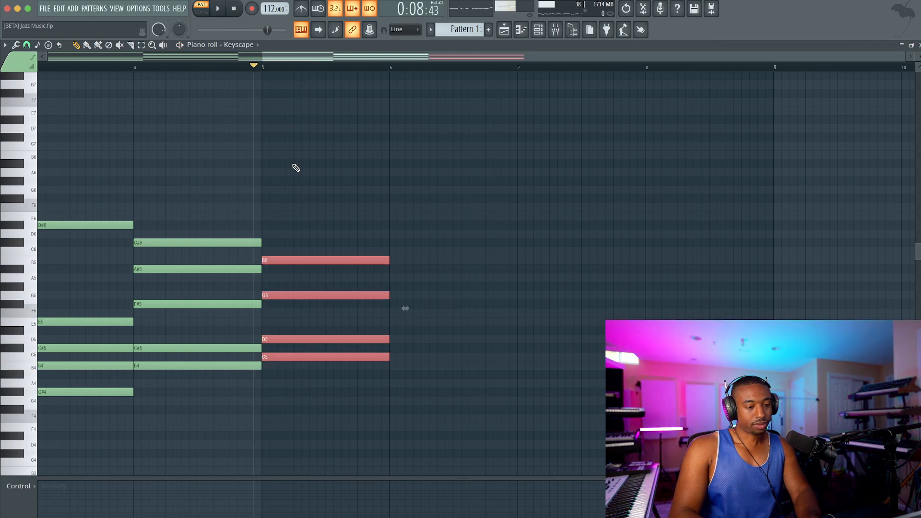
key("space")
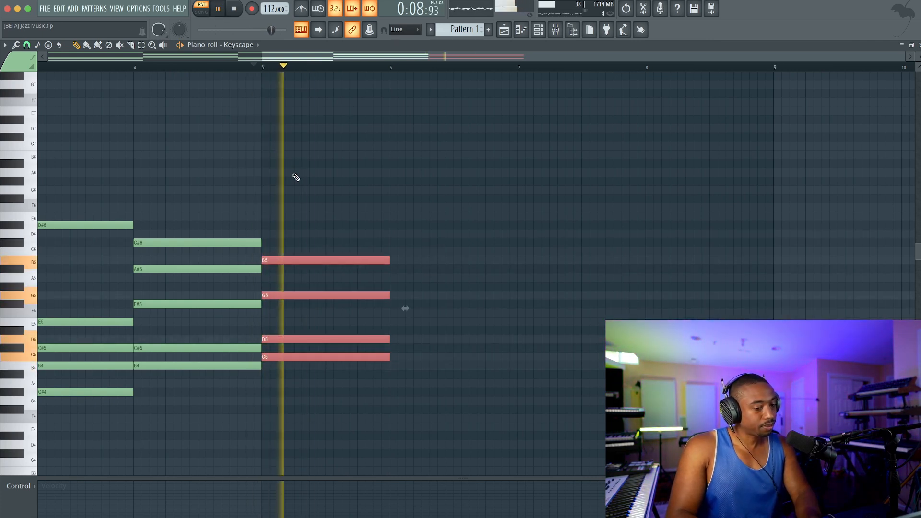
- Replay the move into the bar 5 chord, and try raising that chord's C5 and D5 by one octave
key("space")
key("space")
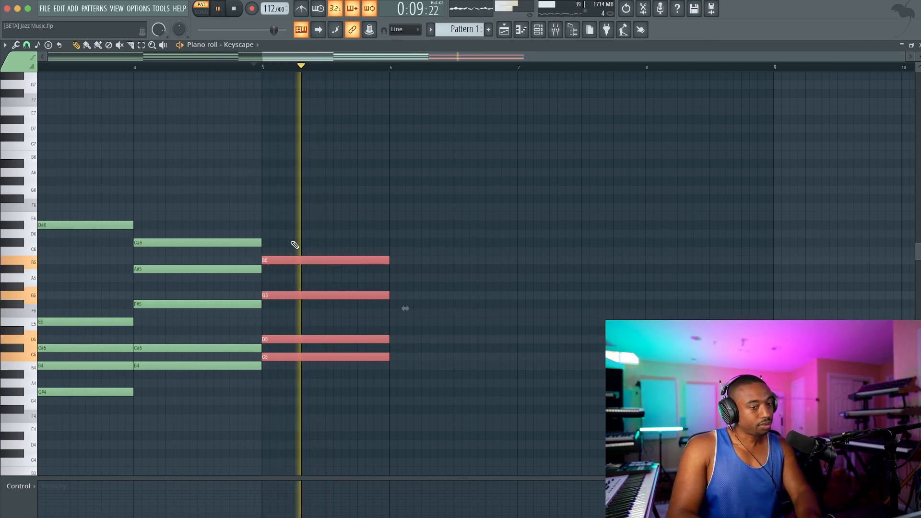
key("space")
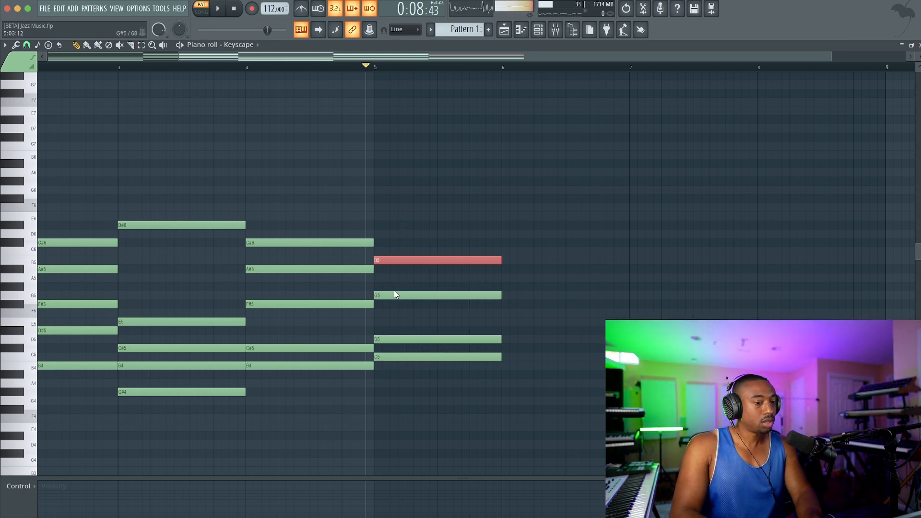
left_click_drag(419, 245, 411, 374)
key("space")
key("ctrl+Up")
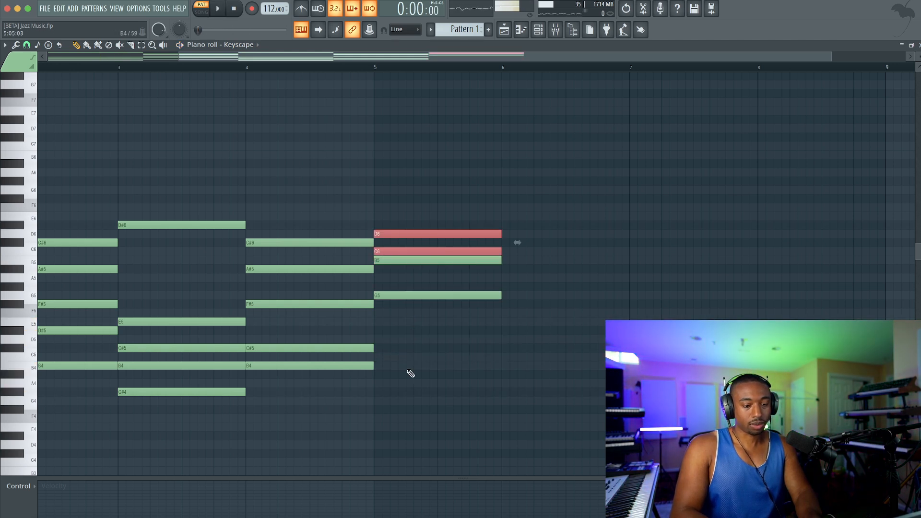
key("ctrl+Down")
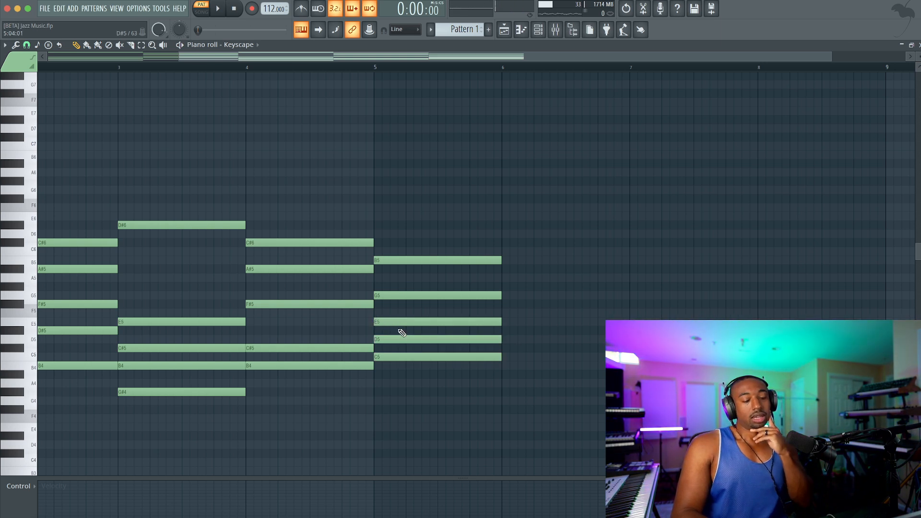
- Undo the trial changes to the bar 5 chord to restore B5 and D5, and delete its E5
scroll(396, 341, "right", 5)
scroll(397, 341, "down", 2)
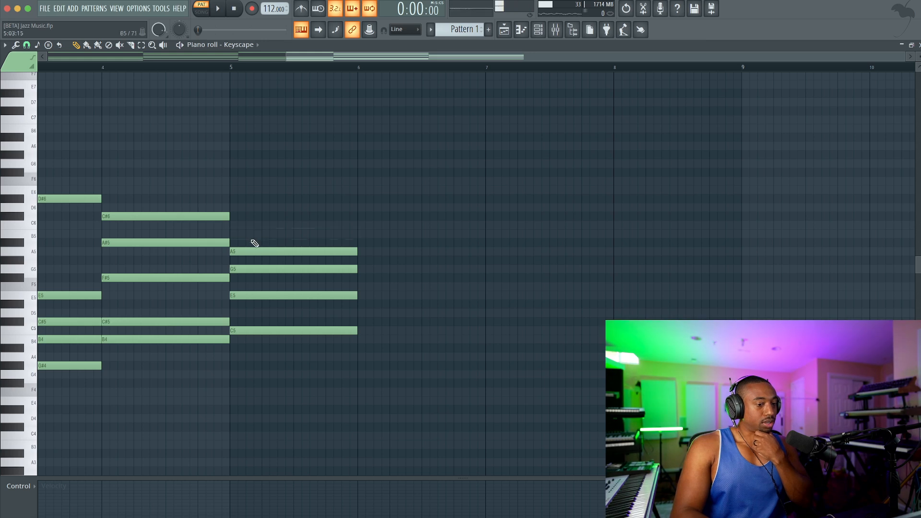
left_click_drag(265, 231, 259, 260)
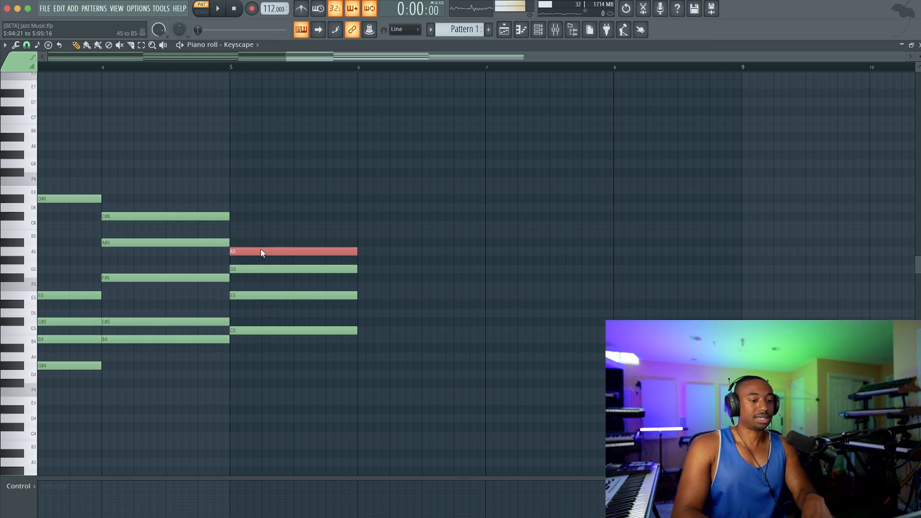
key("ctrl+alt+z")
key("ctrl+alt+z")
key("ctrl+alt+z")
key("ctrl+alt+z")
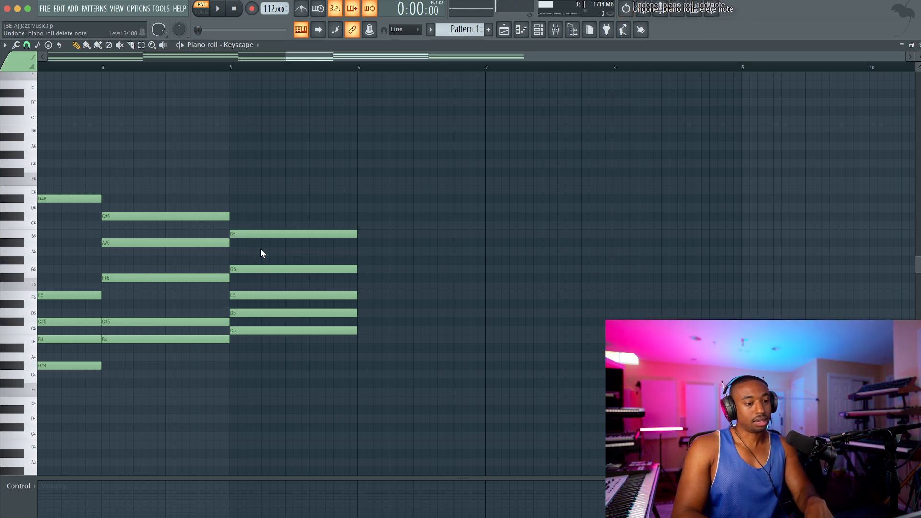
right_click(259, 286)
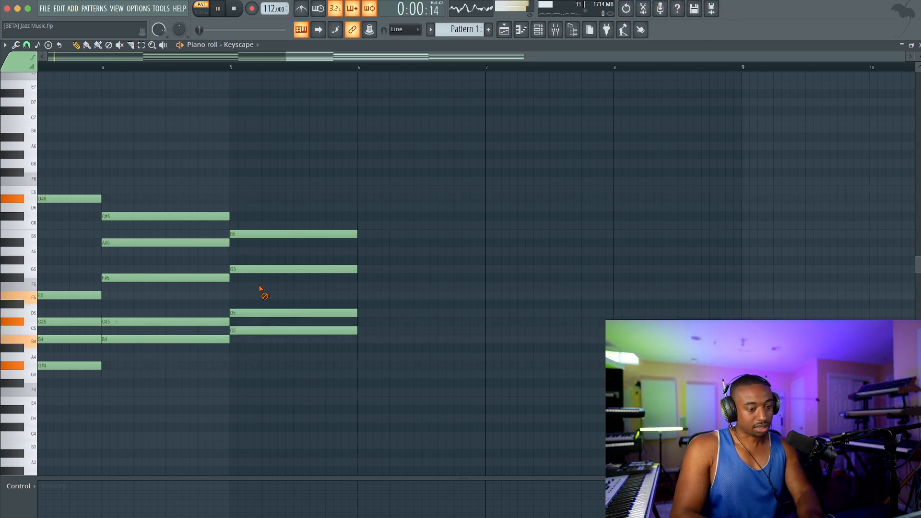
- Delete the bar 5 chord's B5, G5, D5 and C5 notes while the progression plays
key("space")
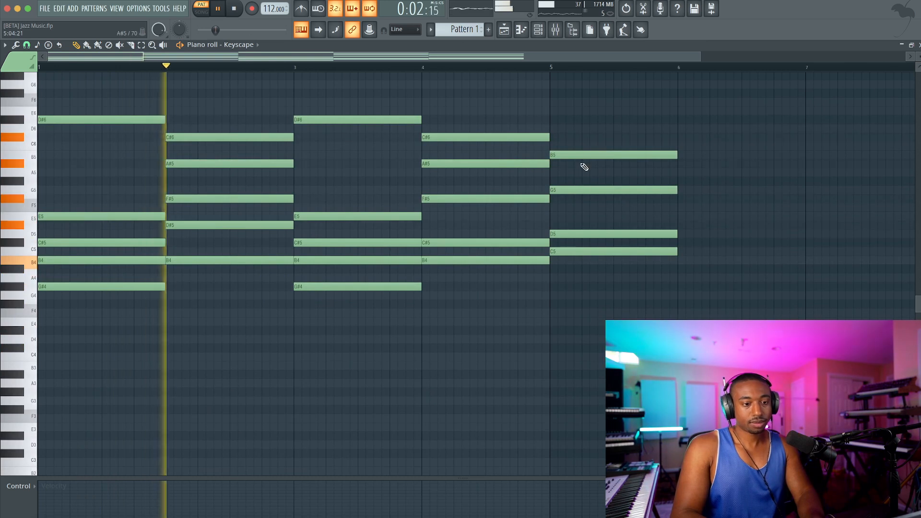
right_click(580, 154)
right_click(579, 190)
right_click(578, 233)
right_click(579, 251)
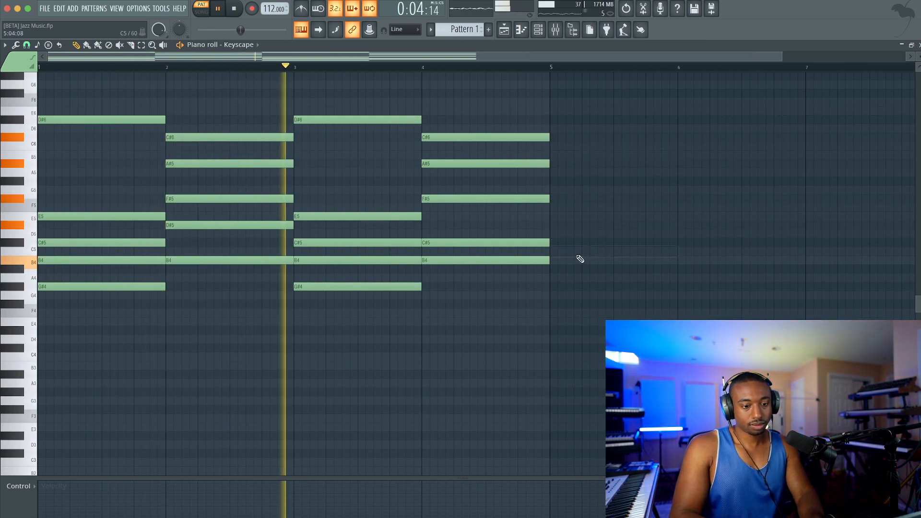
- Listen to the four-bar progression, look at the channel rack, and stop playback
scroll(534, 286, "up", 2)
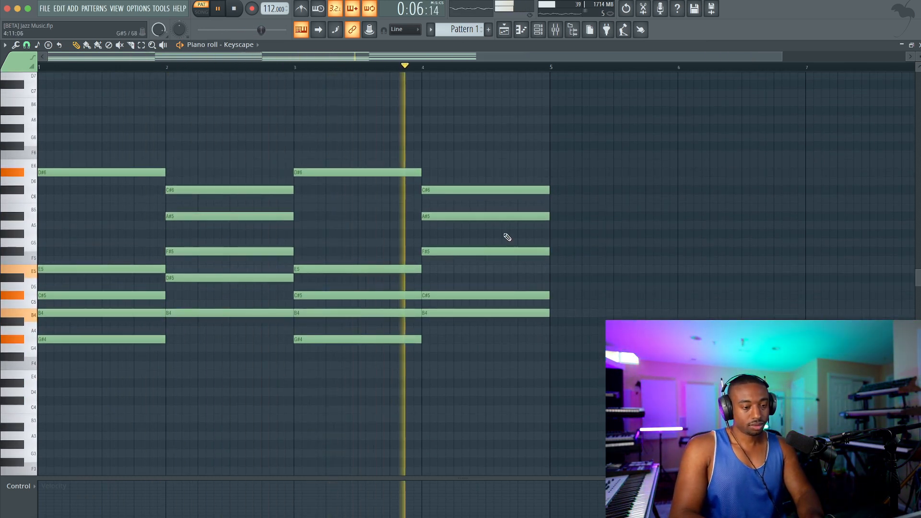
scroll(477, 211, "up", 2)
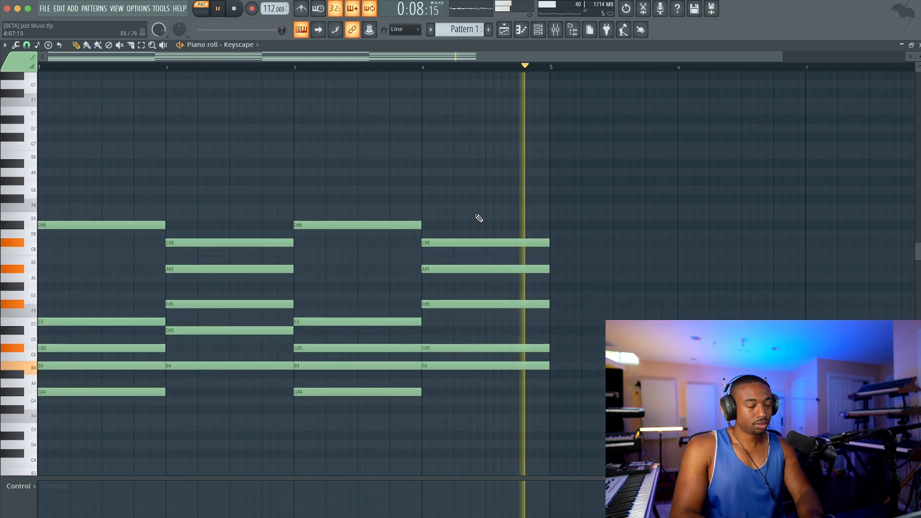
key("F6")
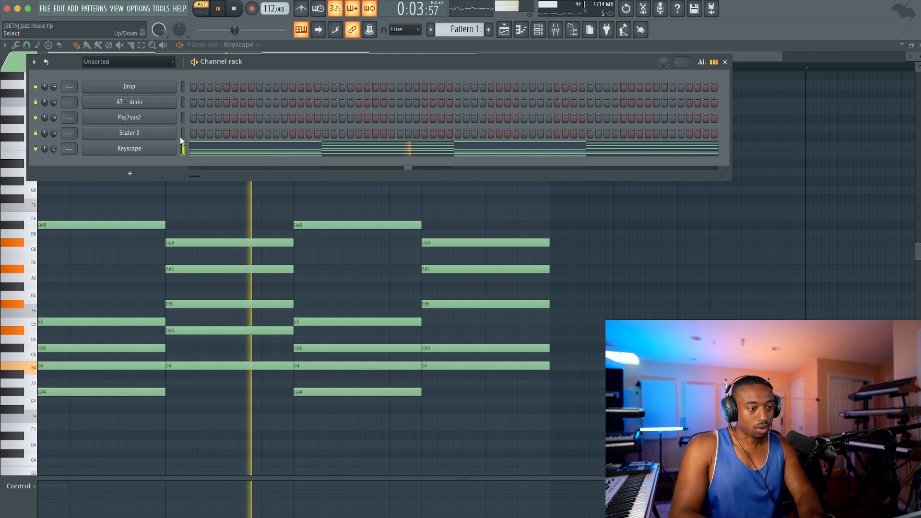
key("F6")
key("space")
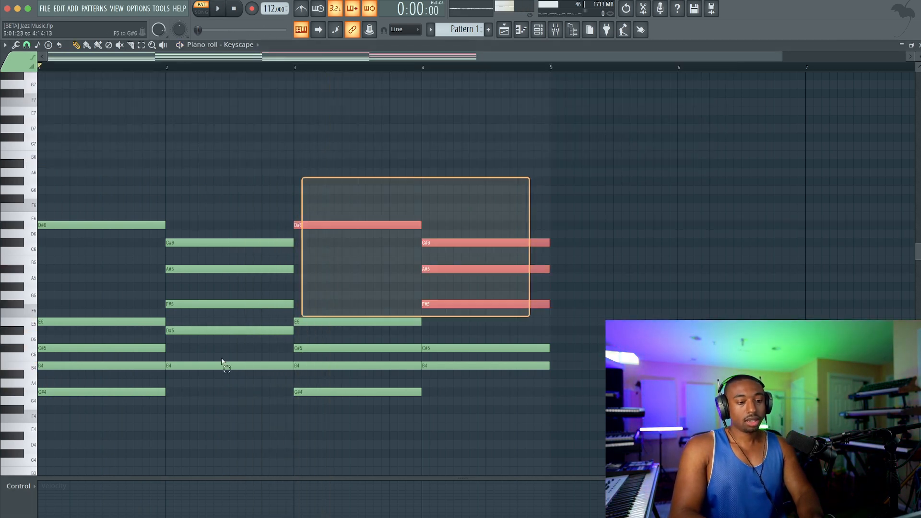
- Select all notes in bars 1 to 4 and duplicate them into bars 5 to 8
left_click_drag(391, 258, 76, 432)
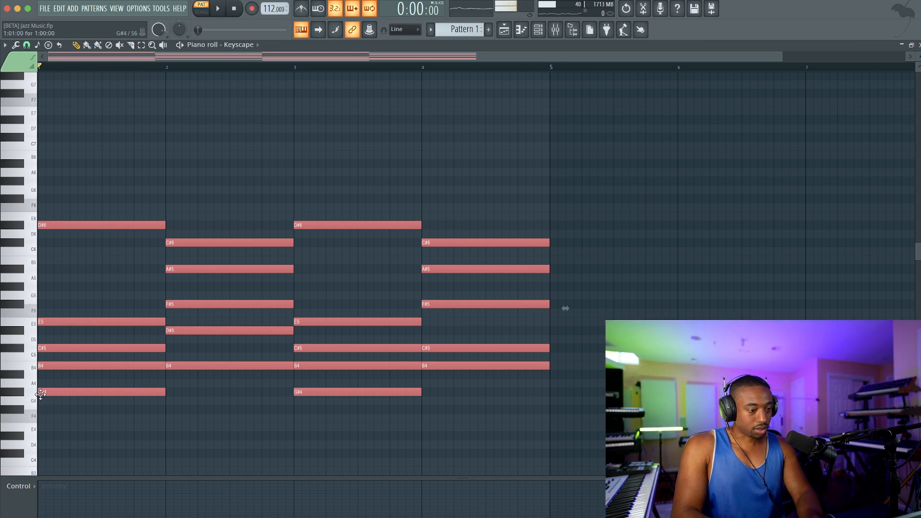
key("ctrl+b")
scroll(527, 389, "right", 2)
- Examine the bar 4 chord's notes and listen to the progression again
left_click_drag(385, 374, 342, 240)
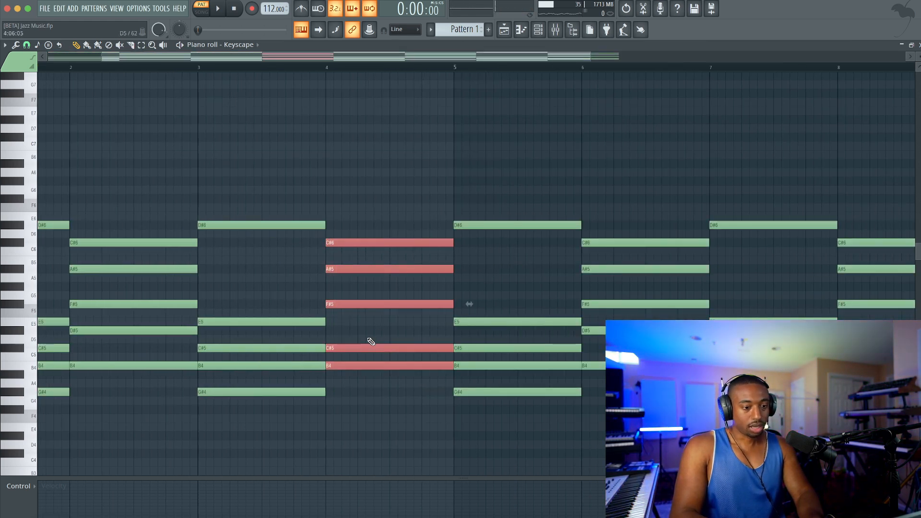
scroll(395, 345, "left", 2)
left_click(449, 347)
left_click_drag(429, 365, 428, 264)
key("space")
scroll(446, 298, "right", 1)
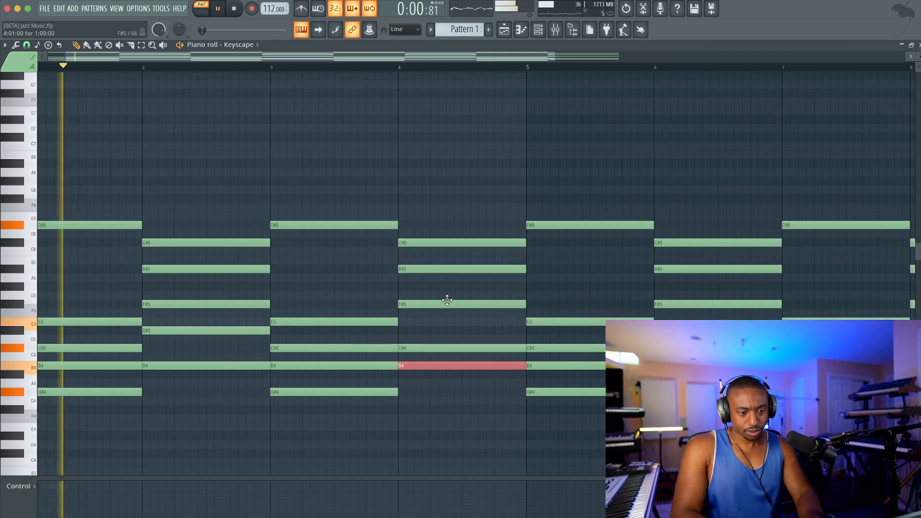
left_click(421, 351)
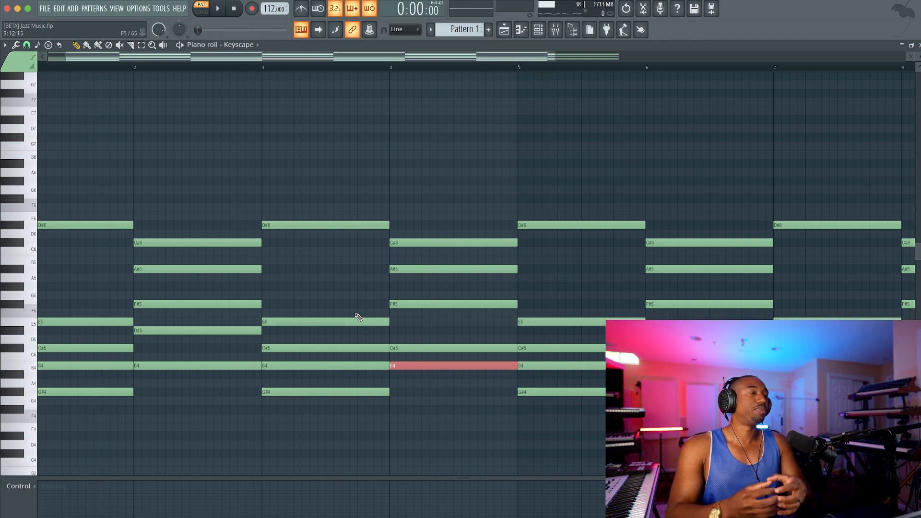
- Transpose the whole progression up one semitone and play it back
scroll(358, 317, "left", 1)
scroll(358, 317, "down", 2)
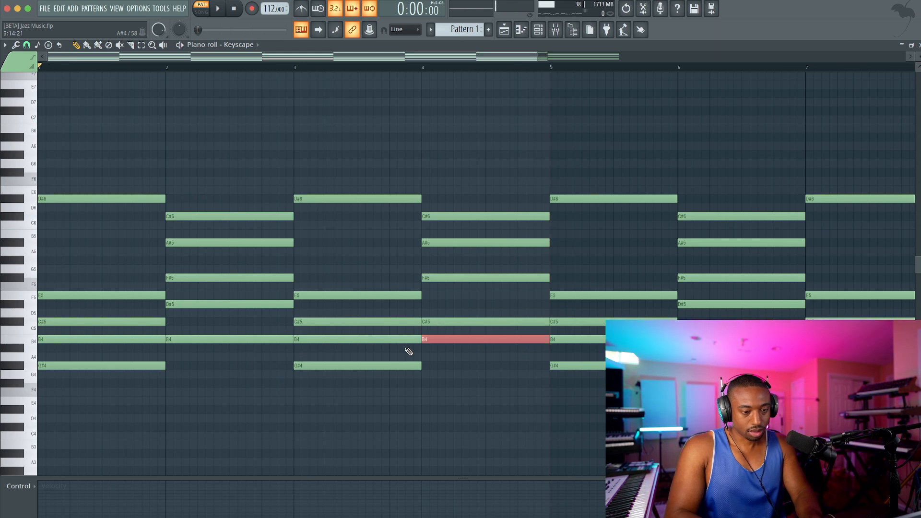
left_click(459, 419, "super")
key("shift+Up")
key("space")
scroll(231, 313, "up", 2)
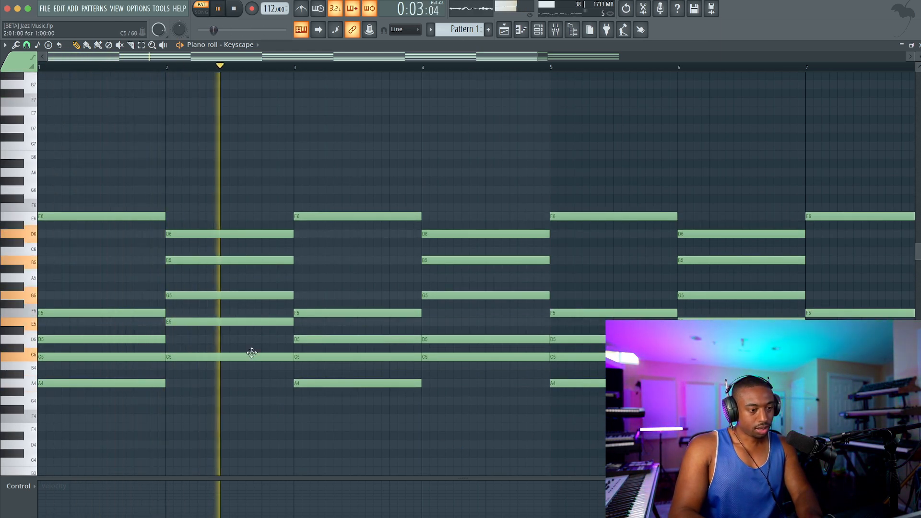
- Examine the transposed chords in bars 2, 3 and 4 by highlighting each one during and after playback
left_click_drag(250, 371, 227, 174)
key("space")
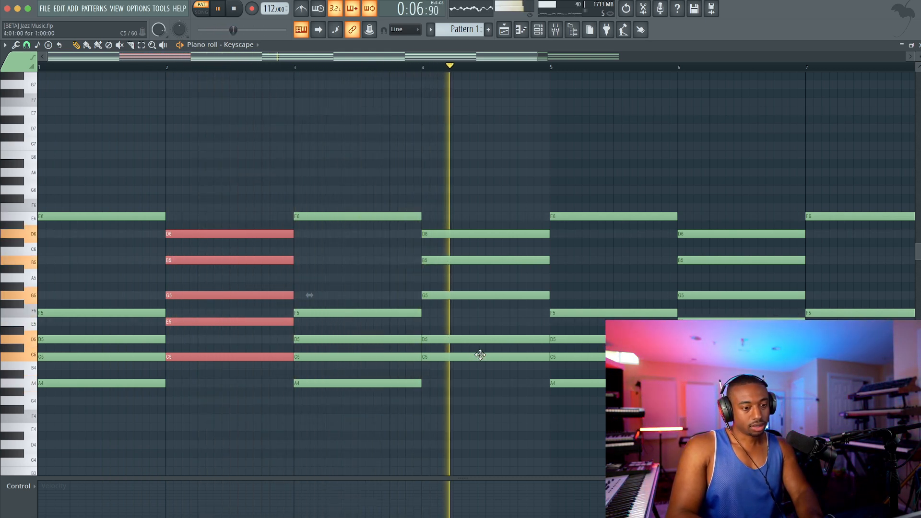
key("space")
key("ctrl+d")
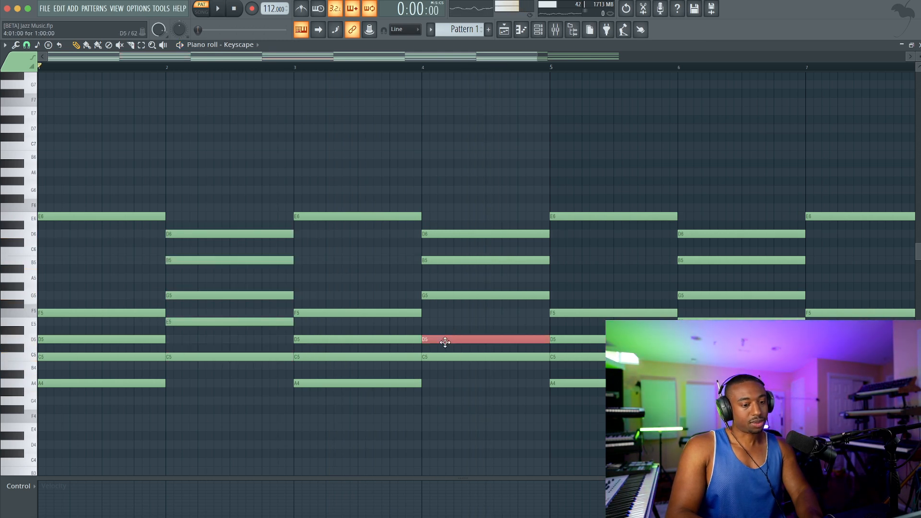
left_click_drag(440, 226, 348, 373)
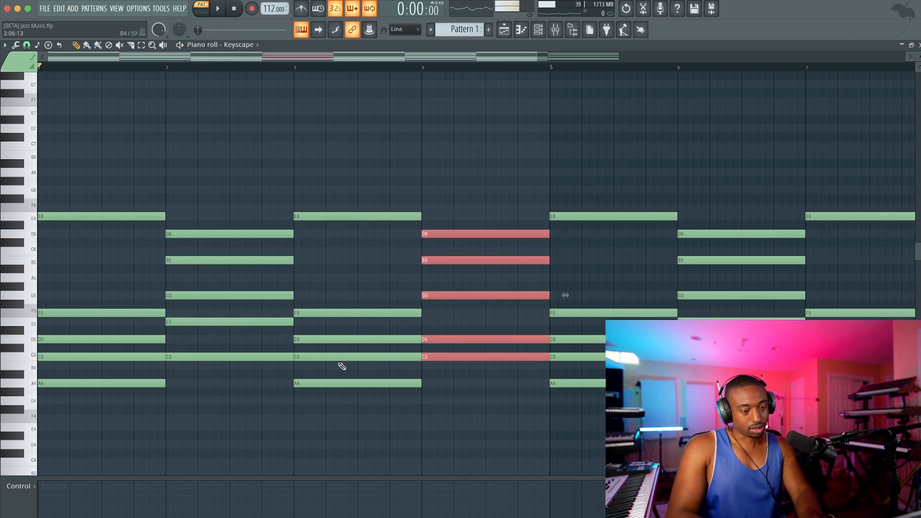
right_click(331, 288)
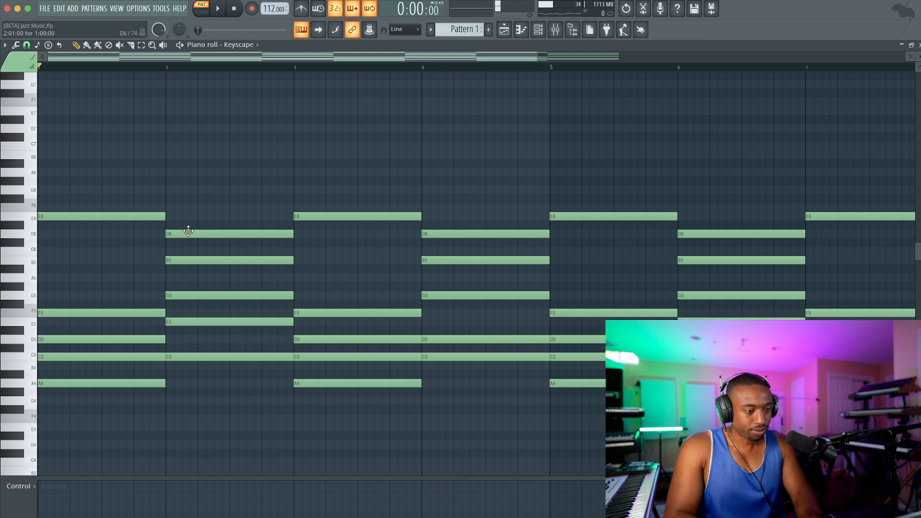
left_click_drag(187, 233, 214, 386)
left_click_drag(328, 222, 329, 393)
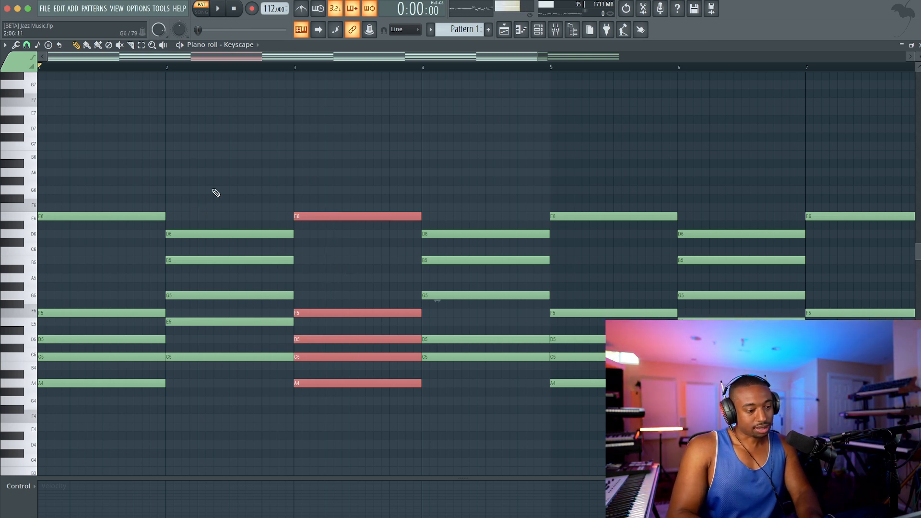
left_click_drag(206, 201, 264, 391)
scroll(326, 375, "right", 2)
- Replace the bar 3 chord with a one-bar chord from the advanced 9 stamp, rooted on A5 at the start of bar 3
left_click_drag(310, 411, 304, 181)
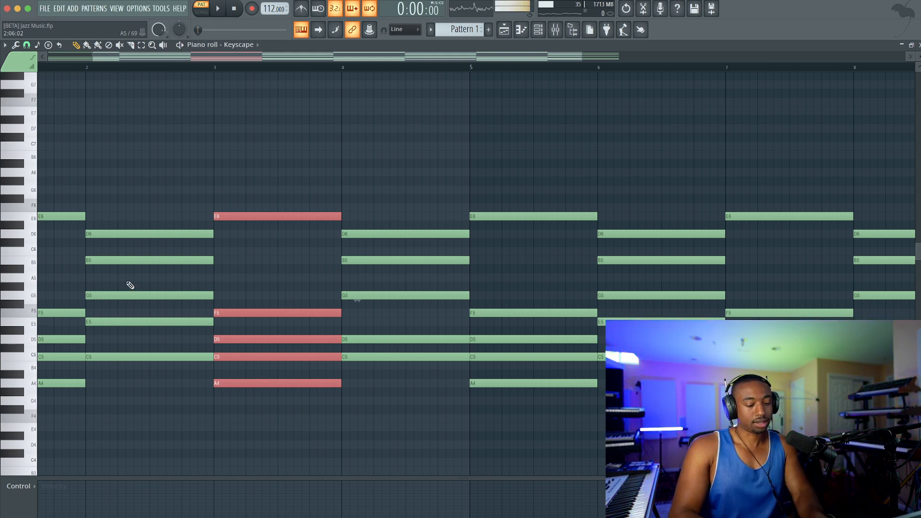
key("Delete")
left_click(58, 45)
mouse_move(64, 52)
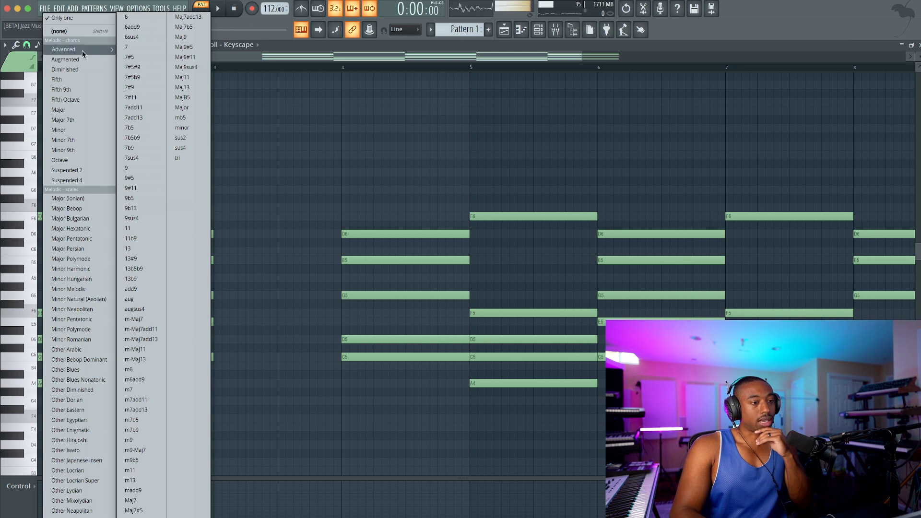
left_click(126, 168)
left_click(224, 285)
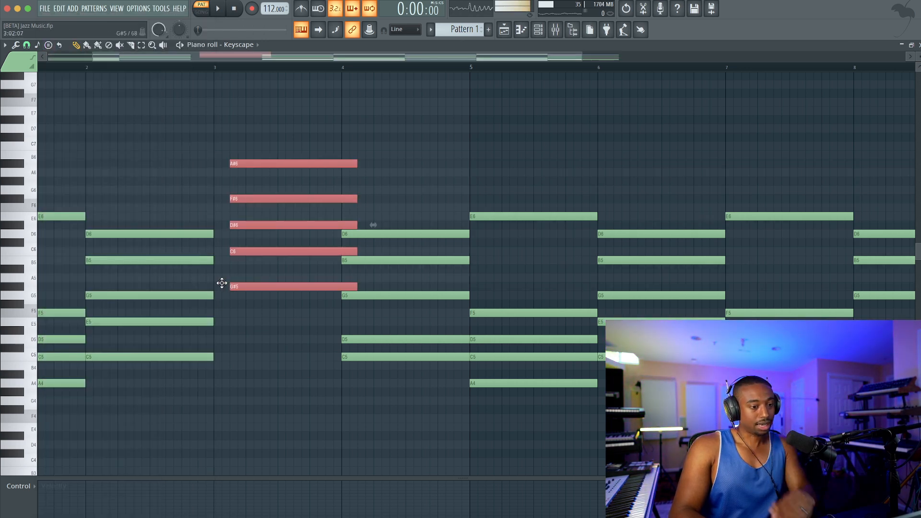
left_click_drag(224, 284, 213, 273)
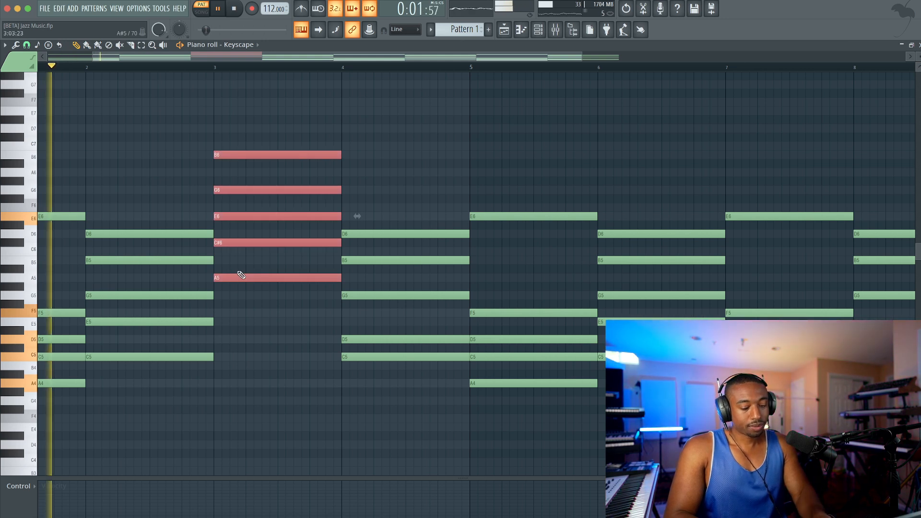
- Lower the new bar 3 chord by one octave so its root is A4, and play the progression
left_click(295, 347)
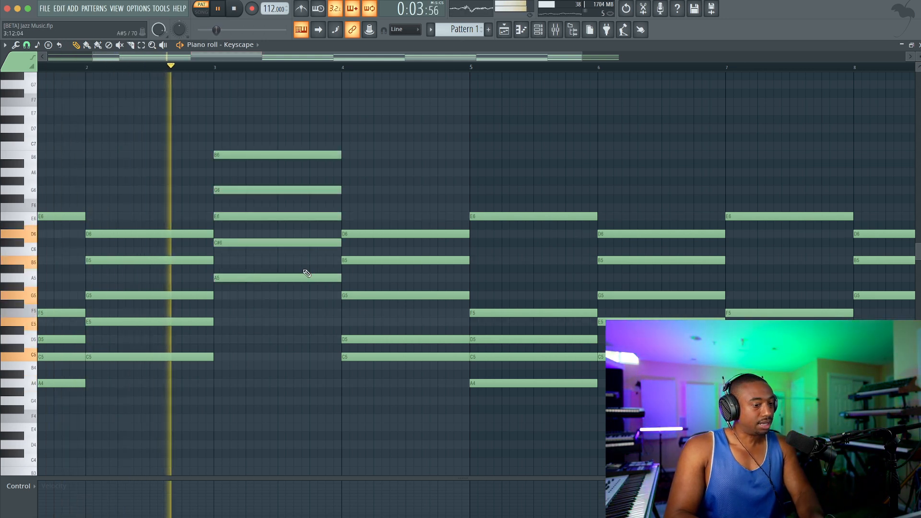
key("space")
double_click(312, 278)
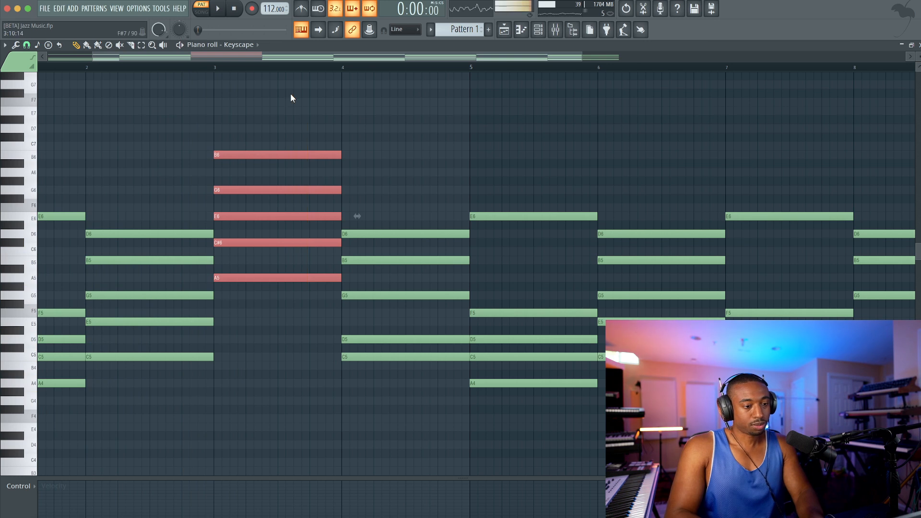
key("ctrl+Down")
key("space")
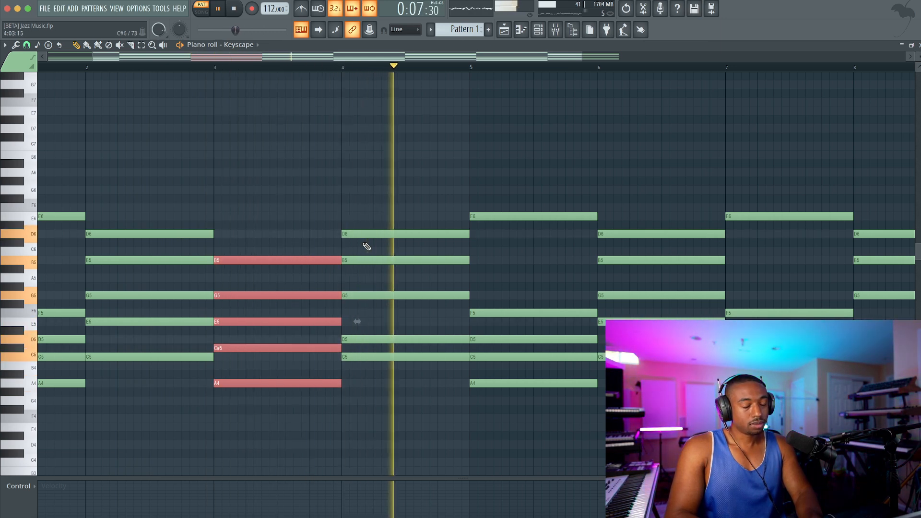
- Stop playback, set a loop range over bars 1 to 4, and play it
key("space")
left_click_drag(545, 68, 33, 109)
key("space")
- Examine the bar 3 chord with the loop playing, selecting its C#5, E5 and G5 notes
left_click_drag(336, 231, 334, 407)
scroll(334, 408, "down", 1)
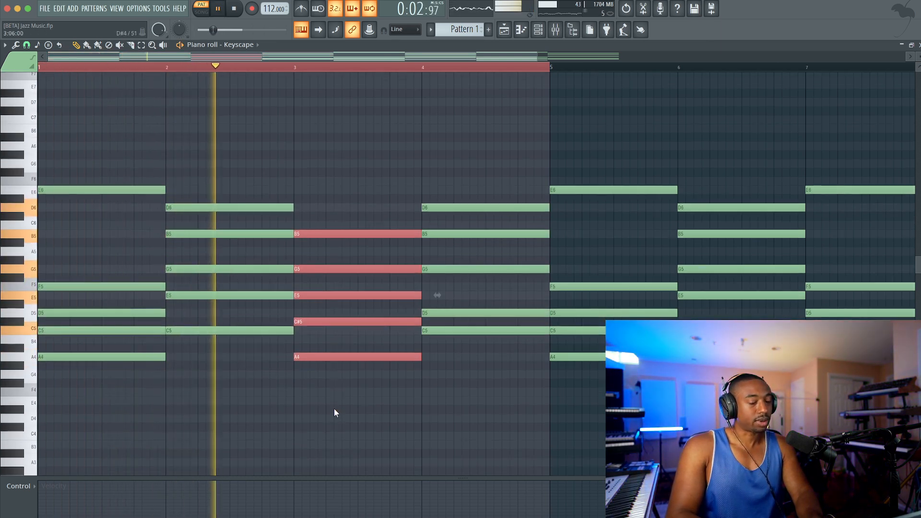
left_click(335, 411)
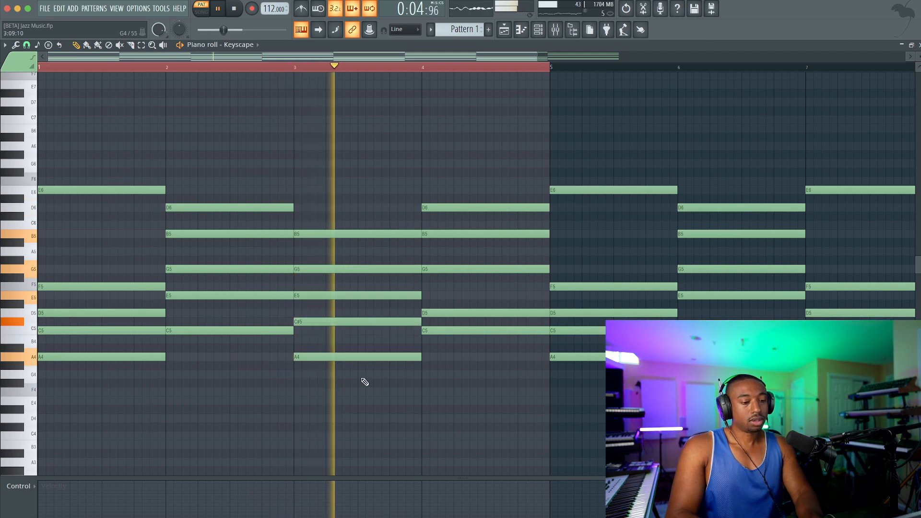
key("space")
mouse_move(370, 333)
left_mouse_down()
mouse_move(360, 267)
mouse_move(336, 261)
left_mouse_up()
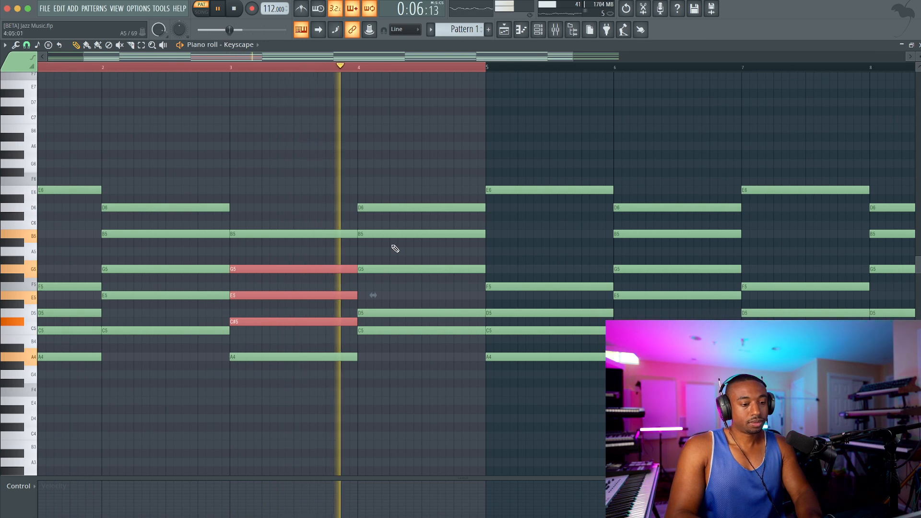
- Play the four-bar loop and examine the B5 notes shared by the chords in bars 2 to 4
key("space")
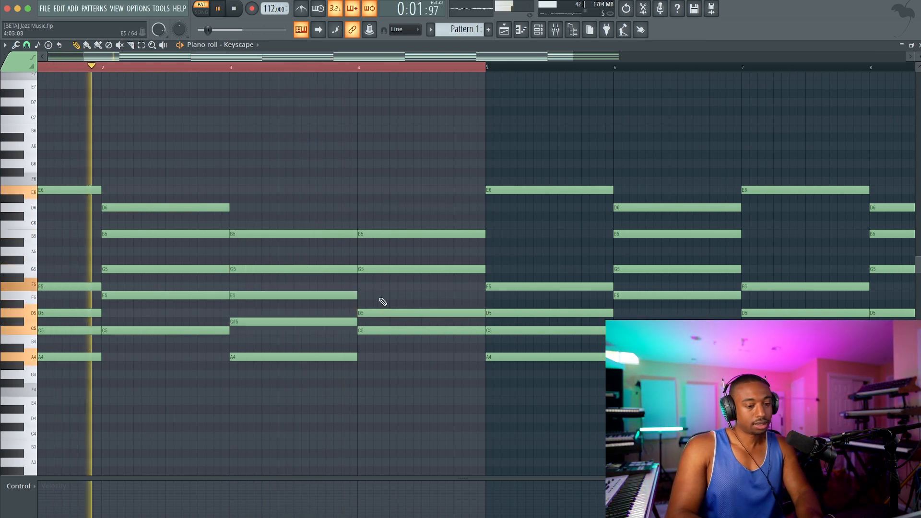
left_click_drag(314, 238, 198, 249)
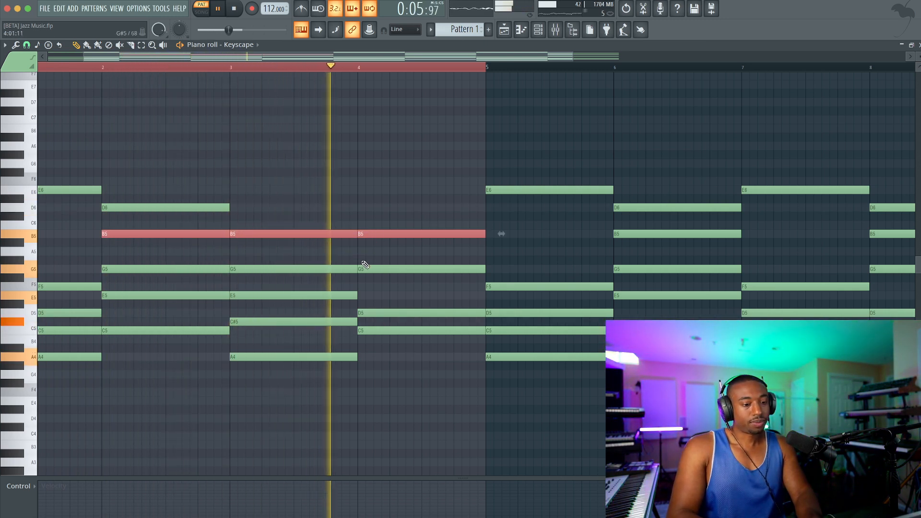
right_click(382, 263)
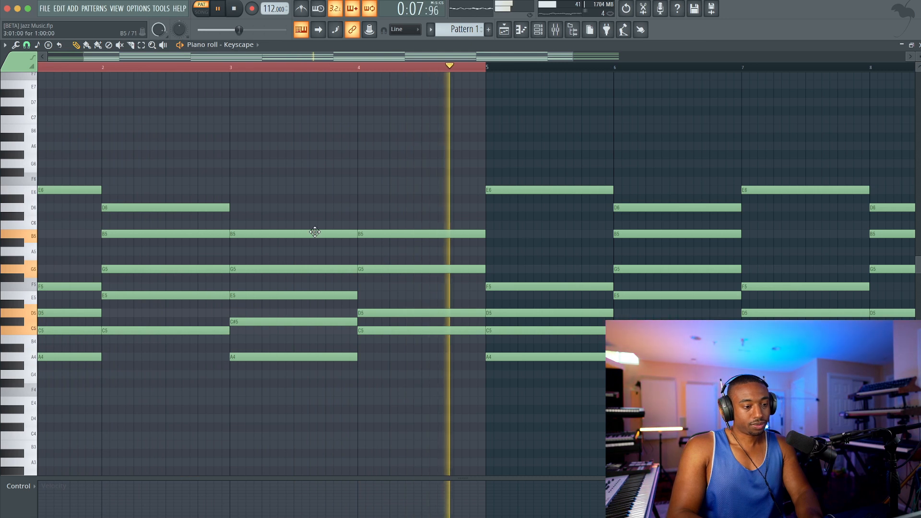
scroll(314, 231, "left", 2)
scroll(314, 231, "up", 1)
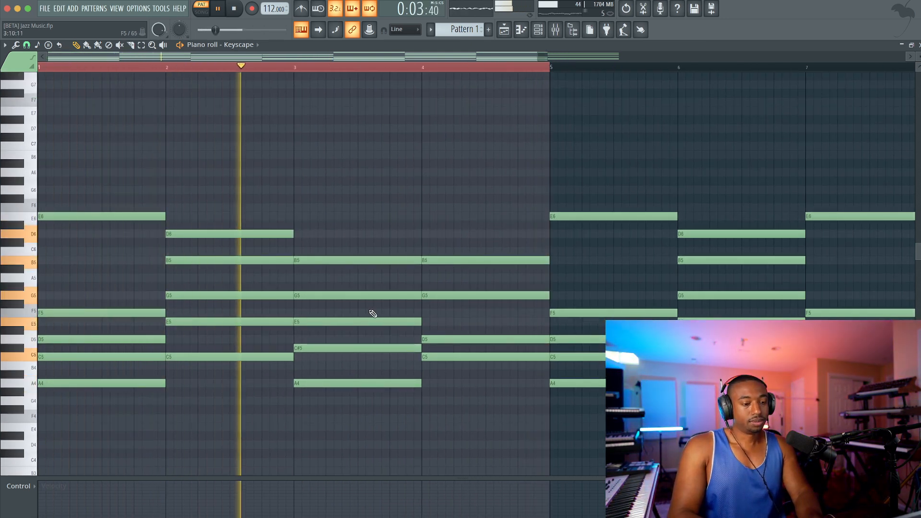
key("space")
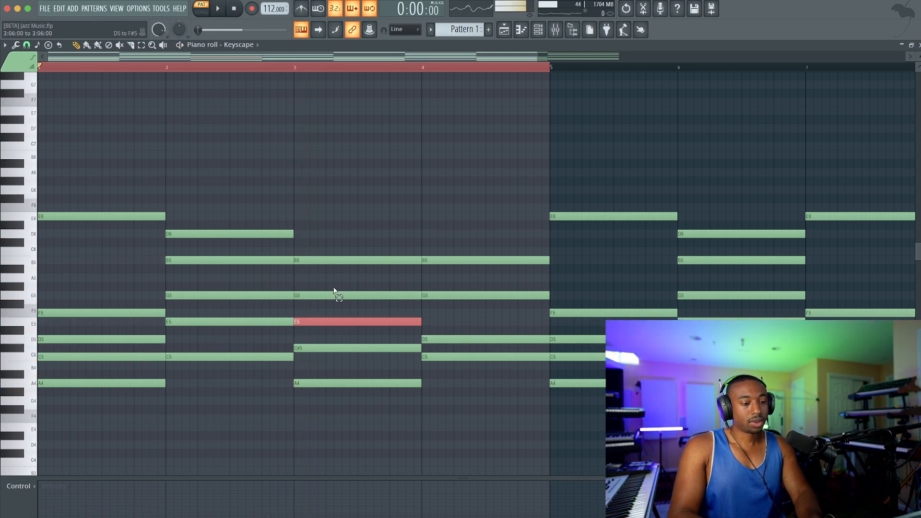
- Try the whole bar 3 chord six semitones higher, rooted on D#5, and play it within the loop
left_click_drag(336, 222, 335, 426)
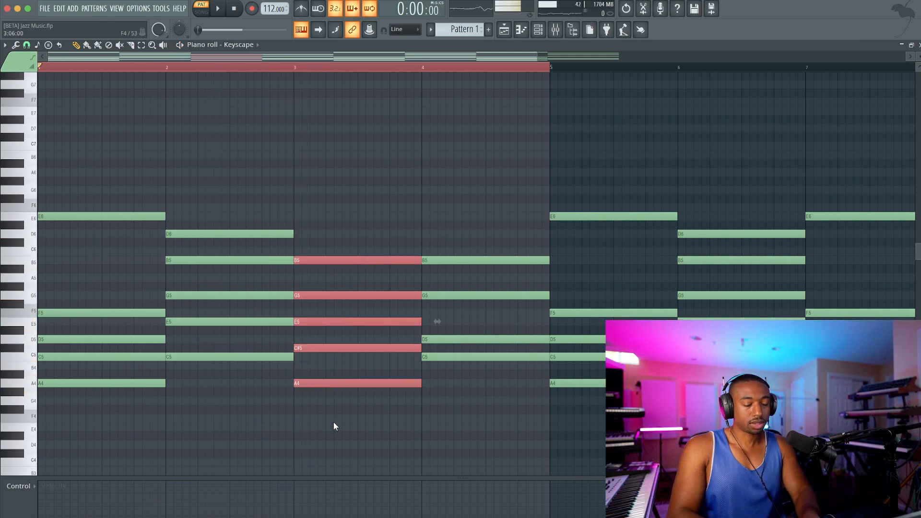
key("Up")
key("Up")
key("Up")
key("Up")
key("Up")
key("Up")
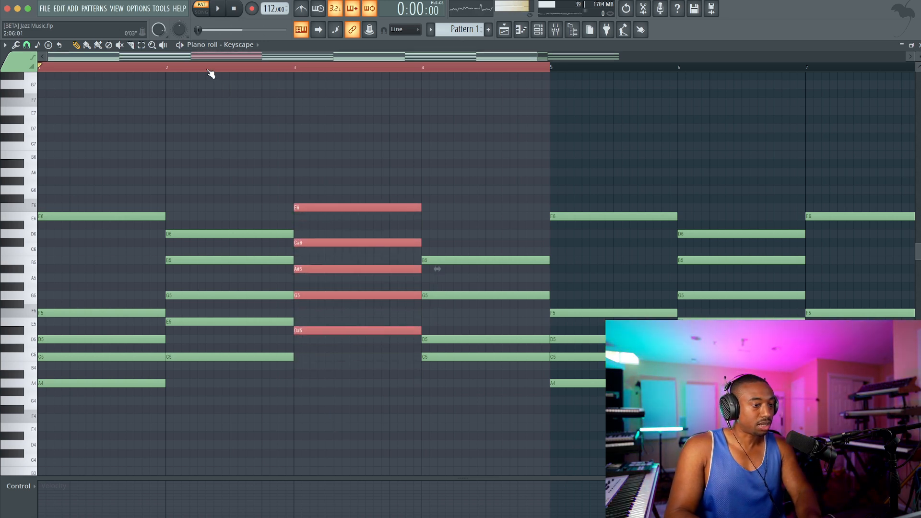
key("space")
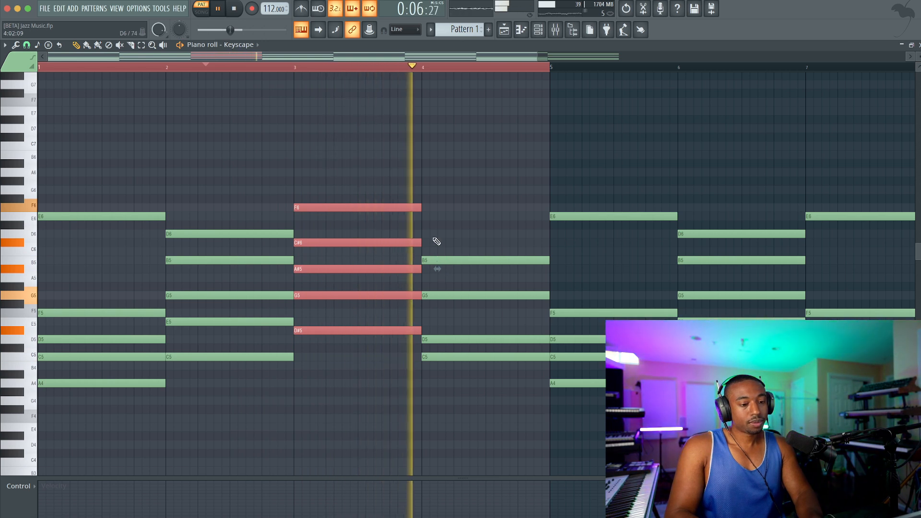
key("space")
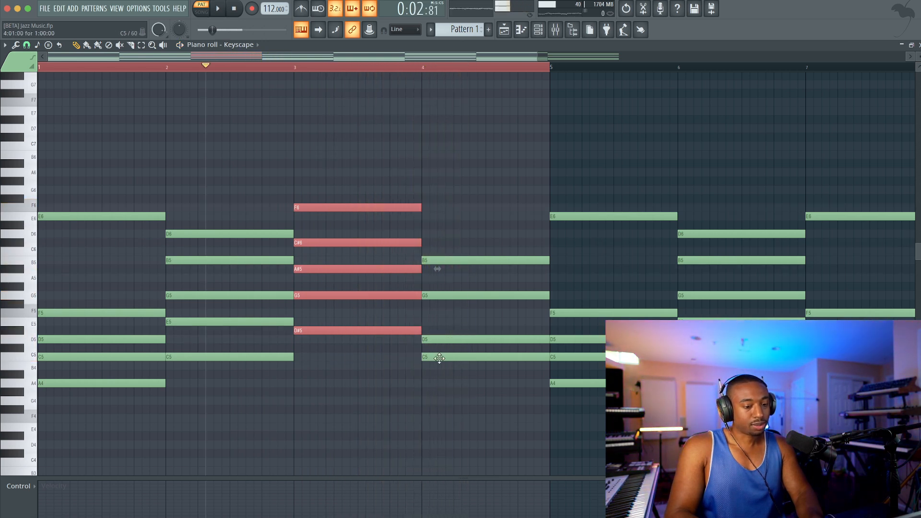
- Try raising the C5 and D5 notes of the bar 4 chord by an octave, one at a time, undoing each change
left_click(442, 356)
key("ctrl+Up")
key("ctrl+z")
left_click(441, 339)
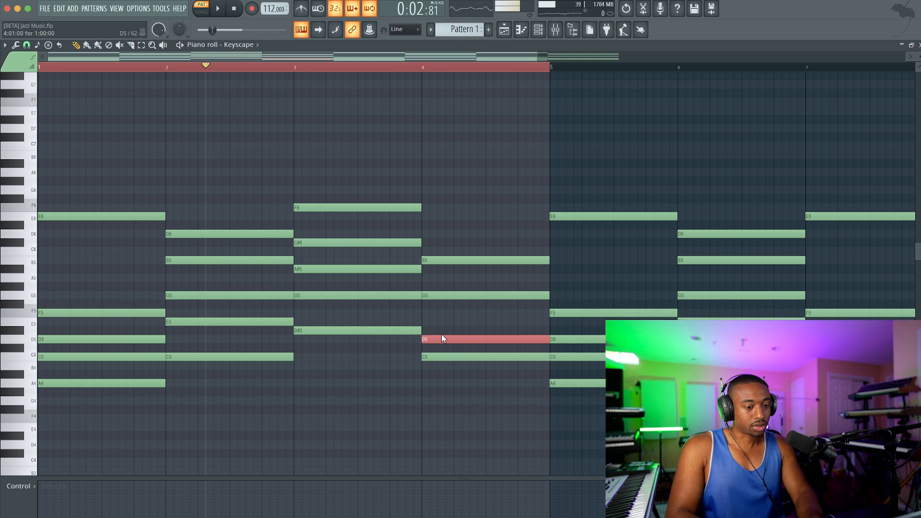
key("ctrl+Up")
key("ctrl+z")
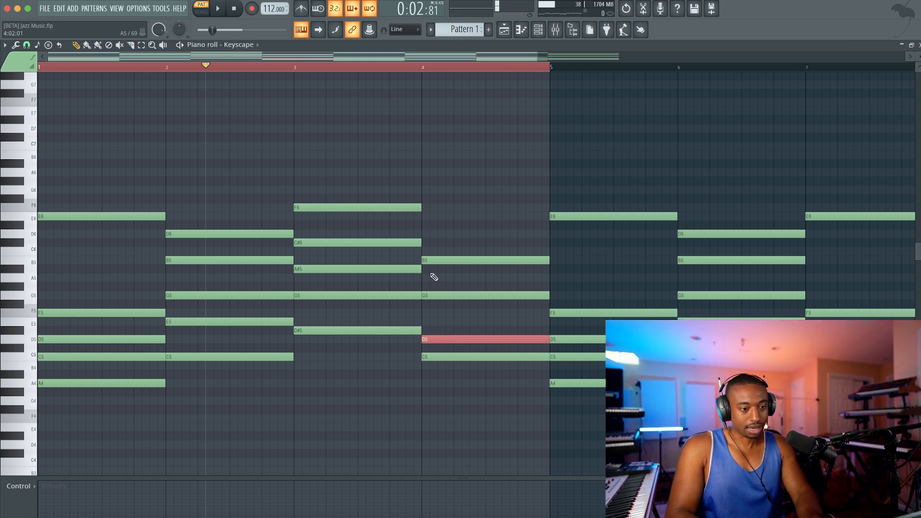
- Try a one-bar F#6 top note on the bar 4 chord, move it up to G6 during playback, and delete it
left_click(422, 198)
key("space")
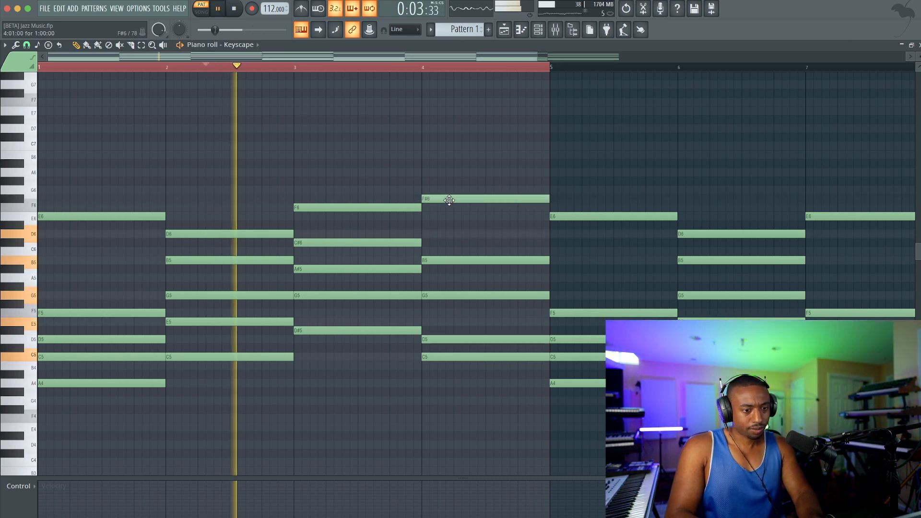
left_click_drag(448, 200, 451, 189)
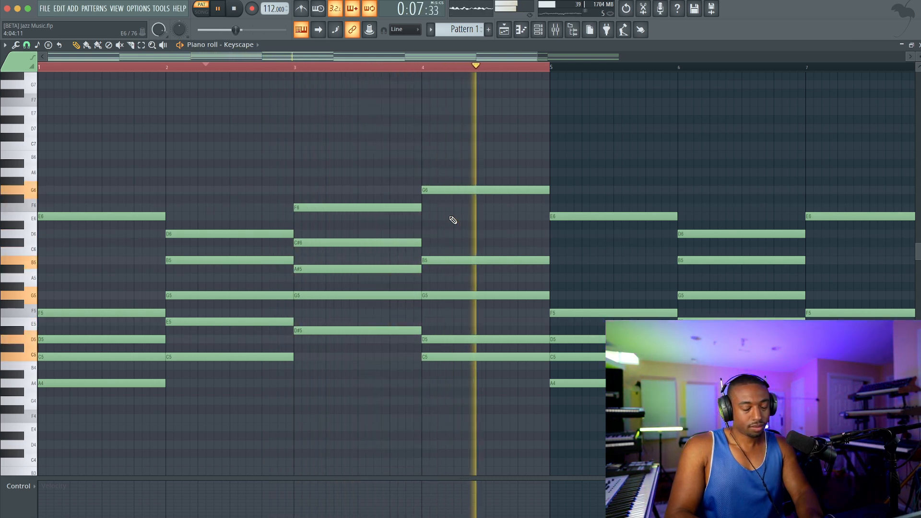
right_click(458, 190)
- Lower the whole bar 3 chord by six semitones so its root is A4 again
left_click_drag(391, 186, 356, 314)
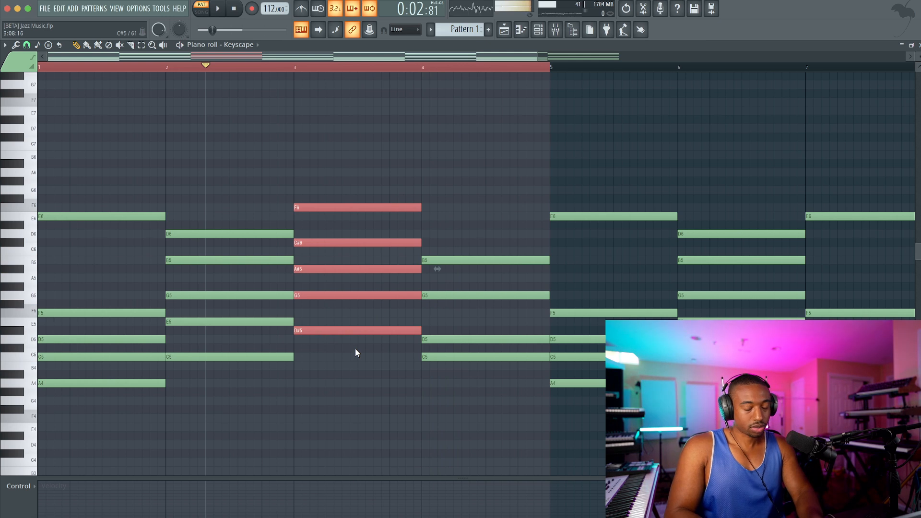
key("Down")
key("Down")
key("Down")
key("Down")
key("Down")
key("Down")
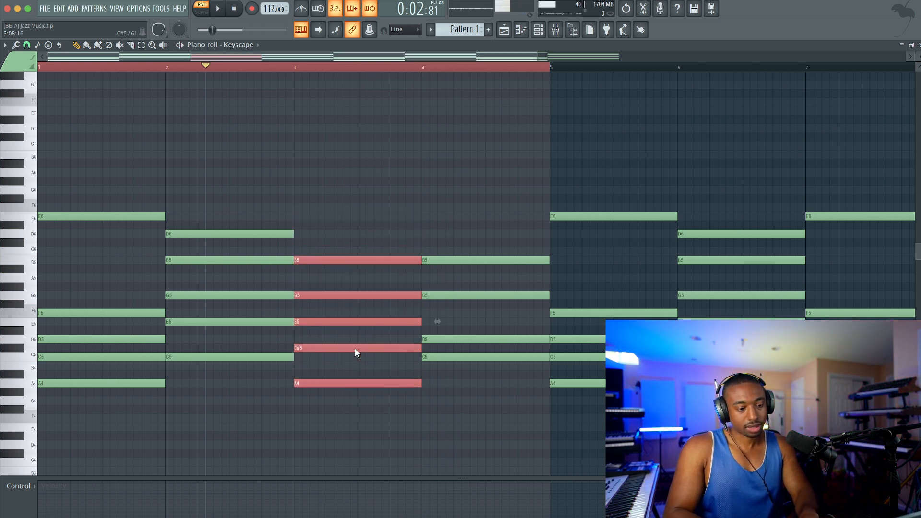
- Raise the E5 and B5 notes of the bar 3 chord one semitone to F5 and C6, and play the loop
left_click(326, 295)
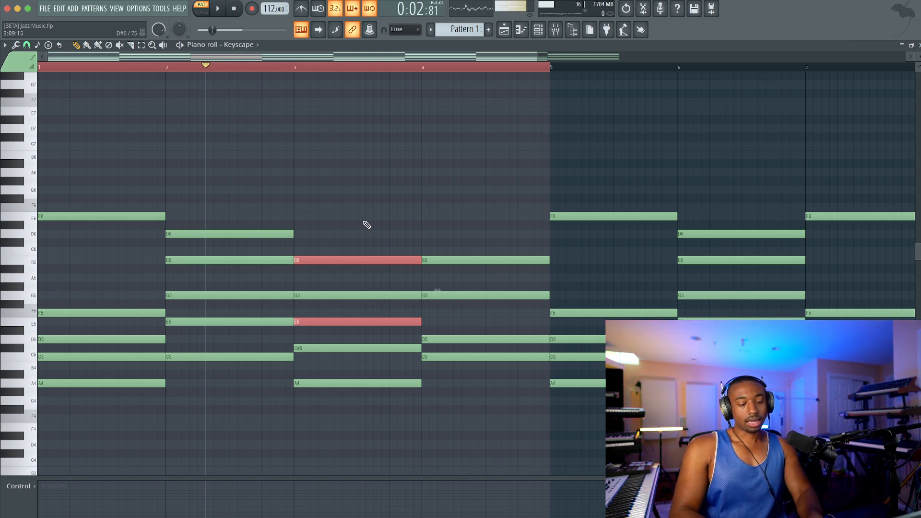
key("Up")
key("space")
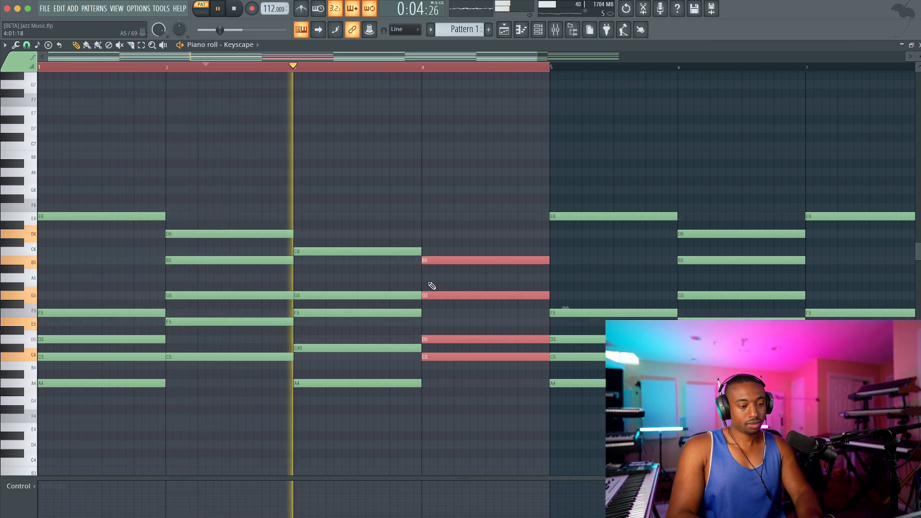
key("space")
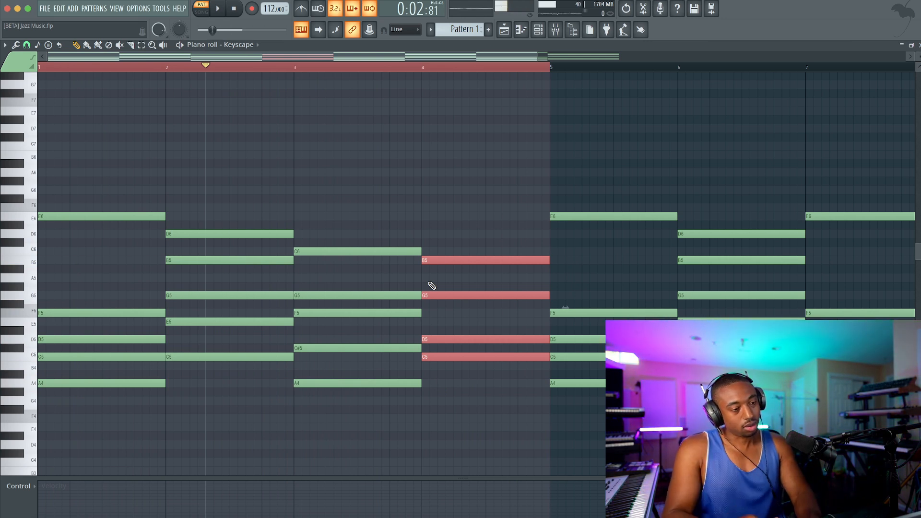
left_click(236, 9)
key("space")
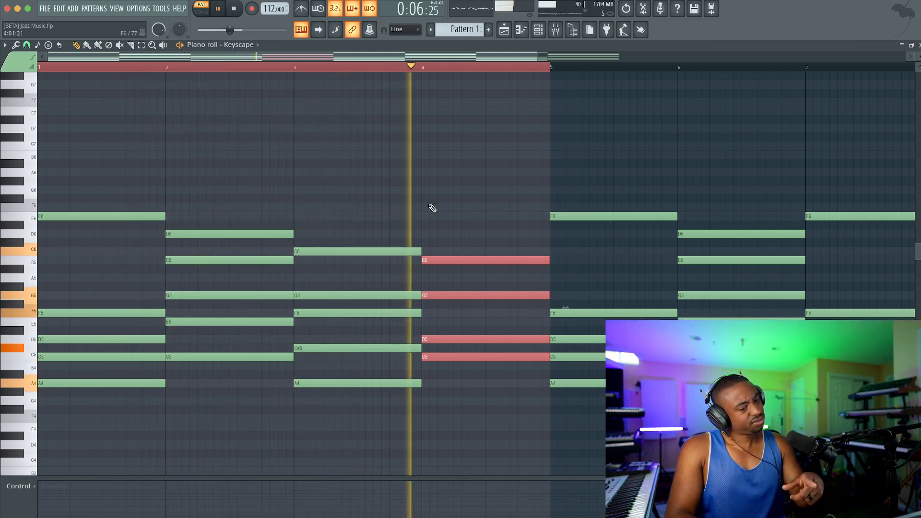
key("space")
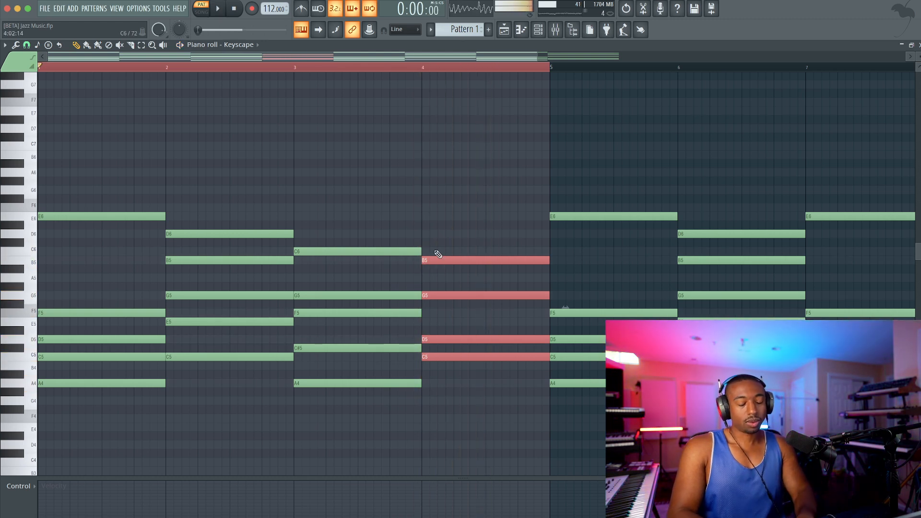
- Try the bar 4 chord one semitone higher, play it after bar 3, and lower it back by a semitone
key("shift+Up")
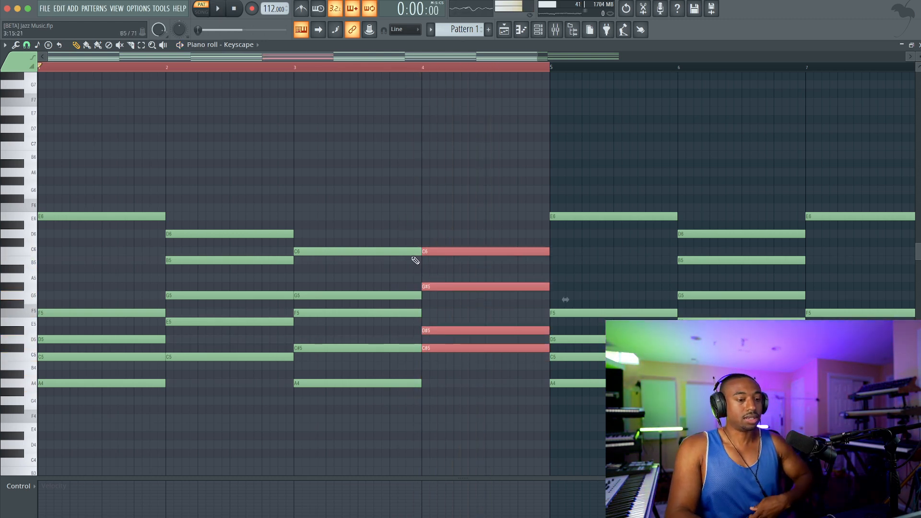
left_click_drag(404, 263, 437, 250)
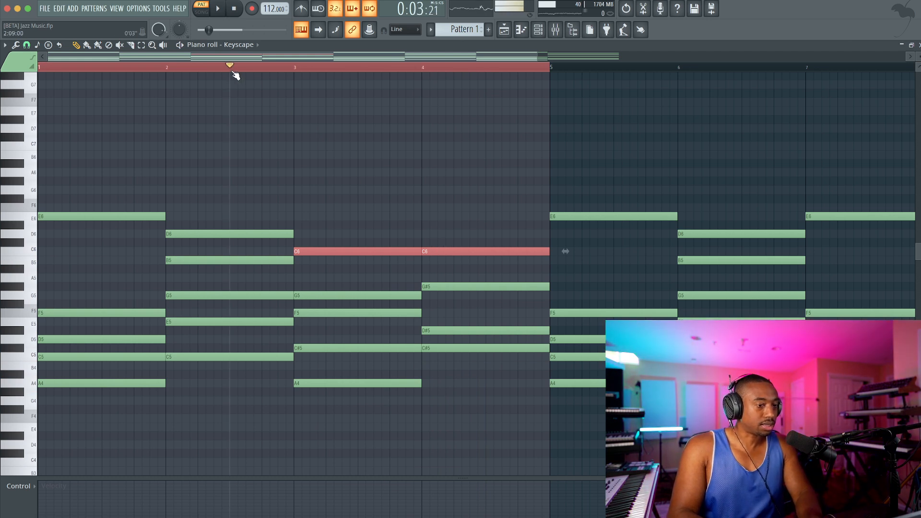
key("space")
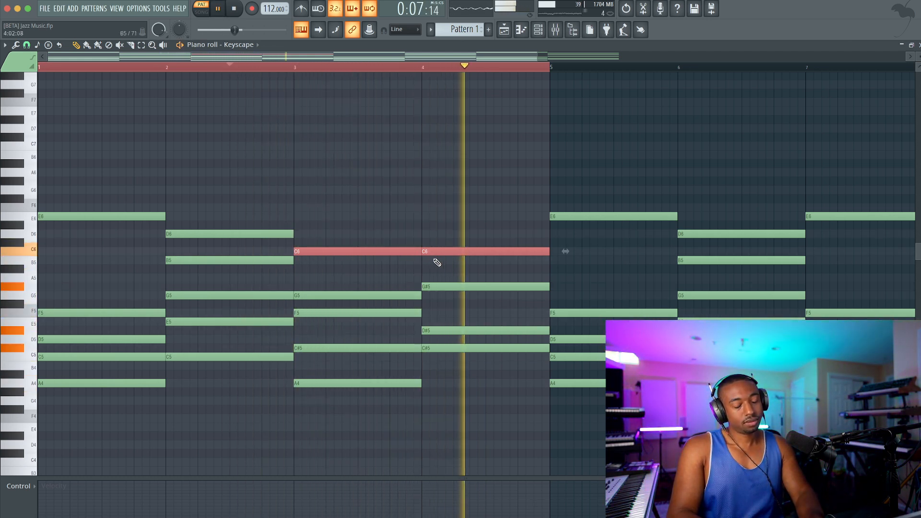
left_click(445, 244, "super")
left_click_drag(445, 245, 444, 372)
key("Down")
key("space")
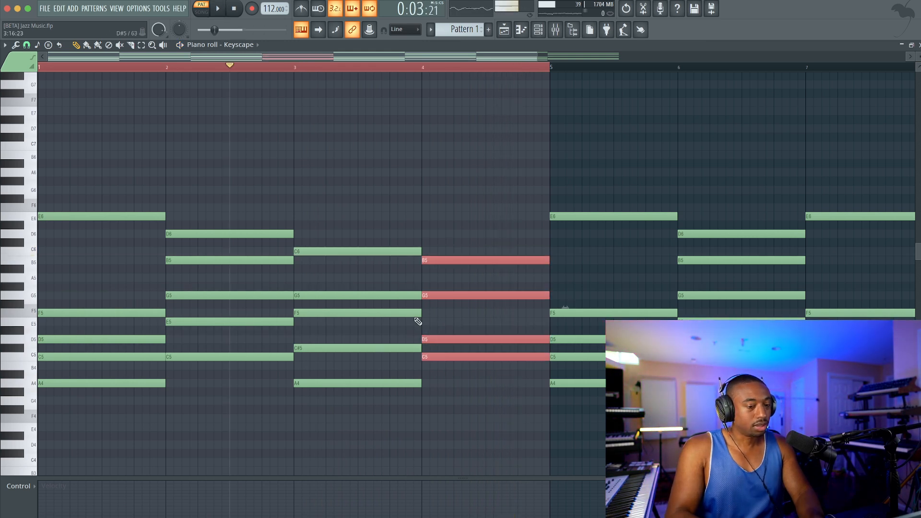
- Play the loop and examine how the chords in bars 1 to 4 lead into each other, selecting them in turn
left_click(417, 252, "super")
key("space")
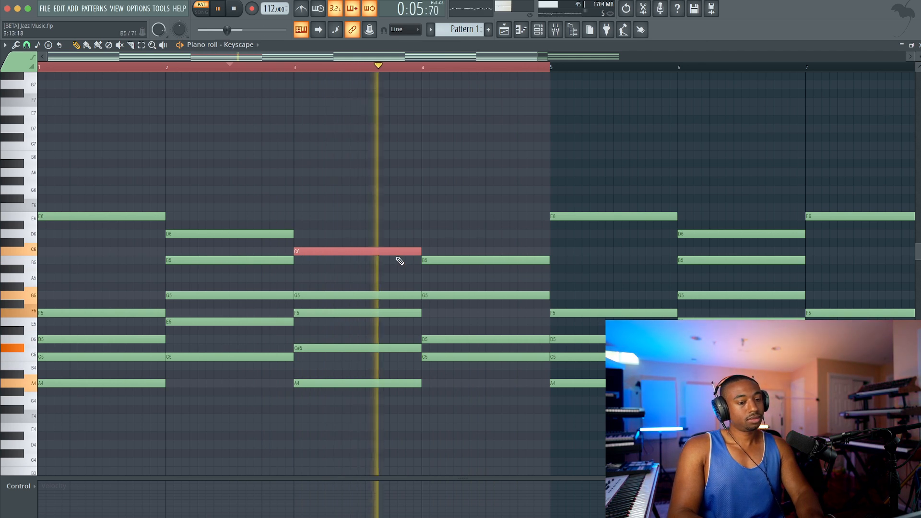
left_click(429, 216, "super")
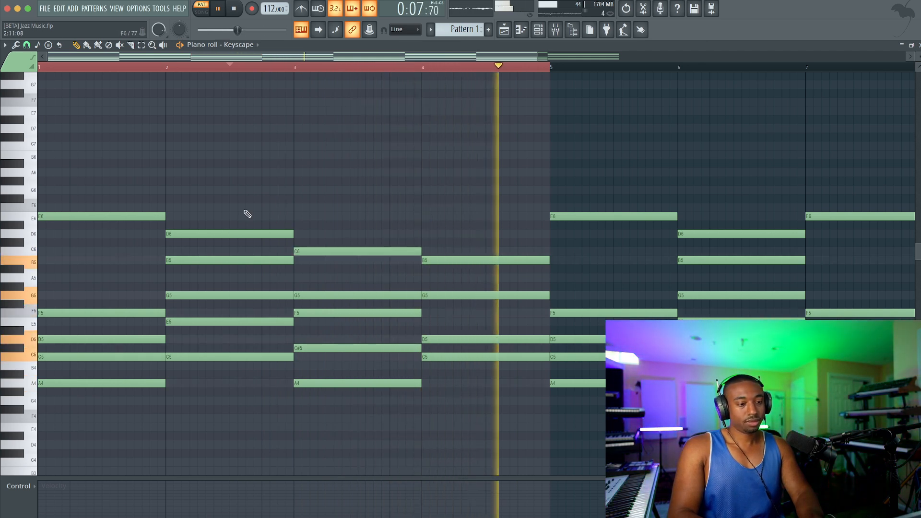
left_click_drag(144, 169, 113, 383)
left_click_drag(194, 142, 235, 435)
key("space")
left_click_drag(190, 213, 189, 365)
left_click_drag(312, 187, 333, 195)
left_click_drag(473, 198, 475, 354)
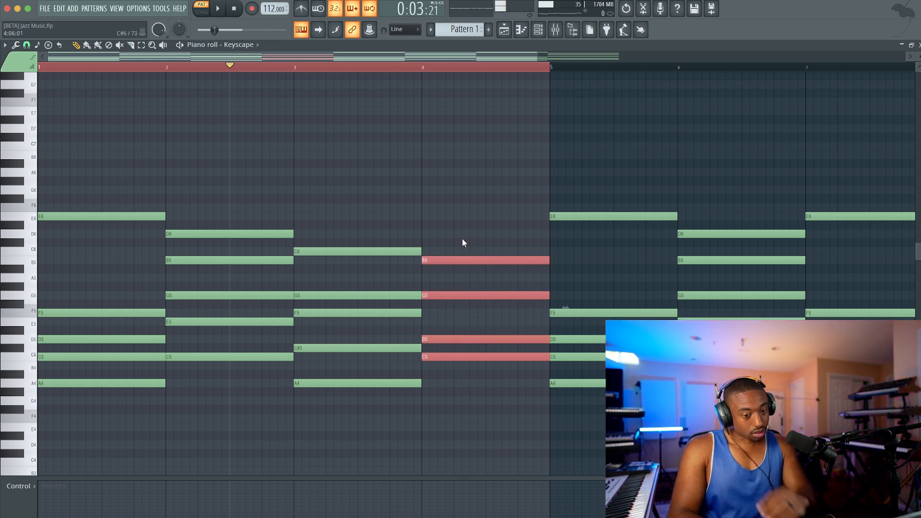
key("space")
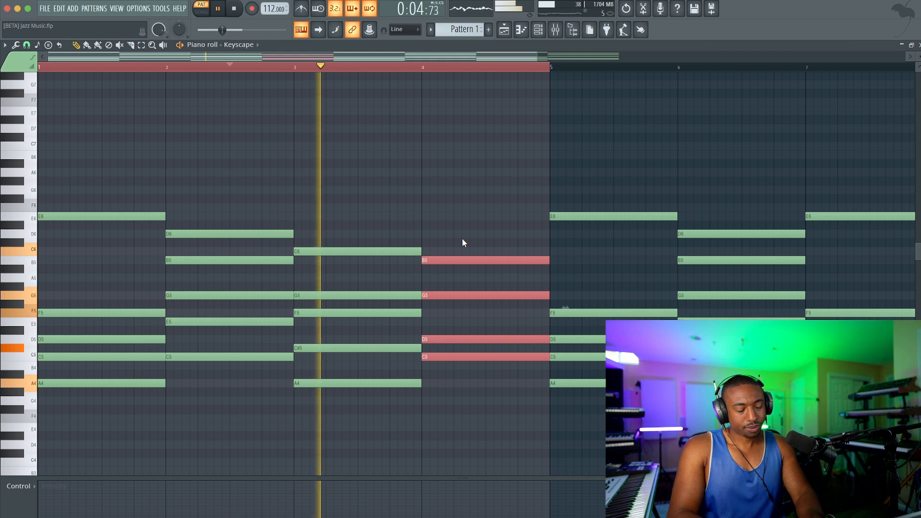
key("space")
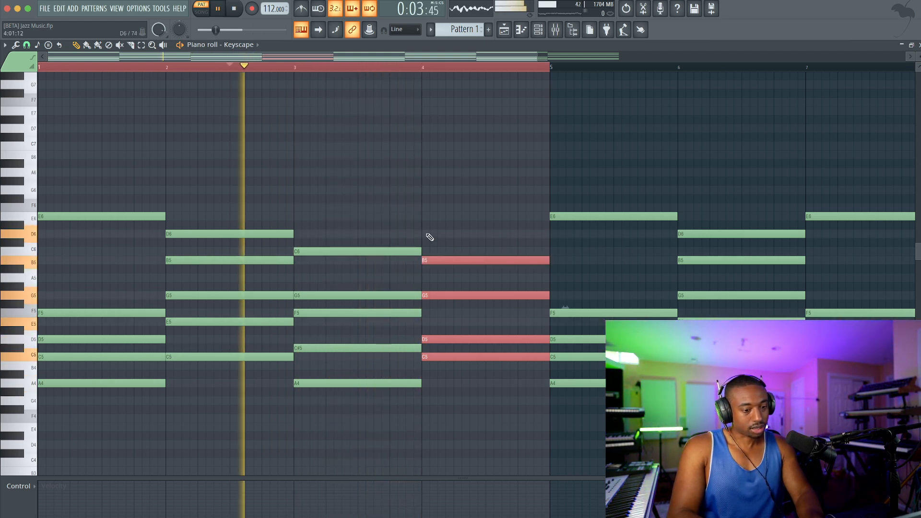
key("space")
- Replace the bar 4 chord with a copy of the bar 1 chord, rooted on A4, and play the loop
left_click(512, 379, "ctrl")
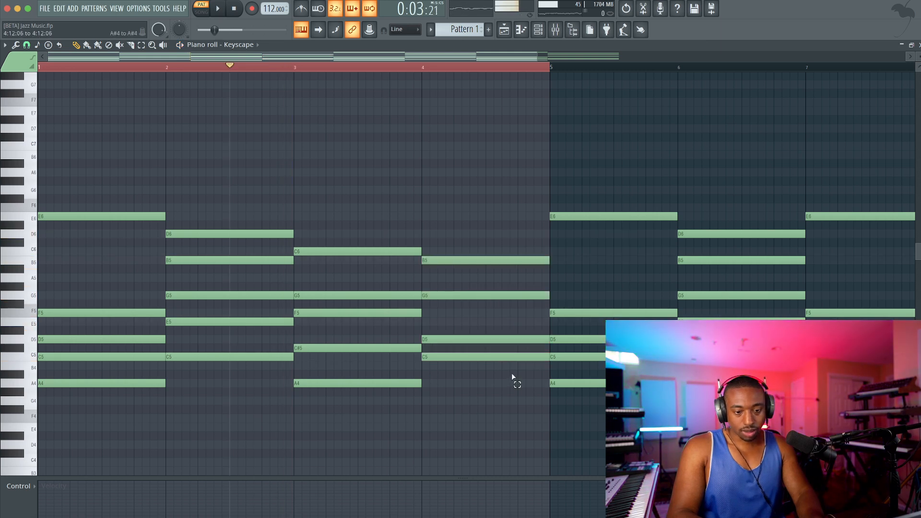
left_click_drag(513, 379, 478, 231)
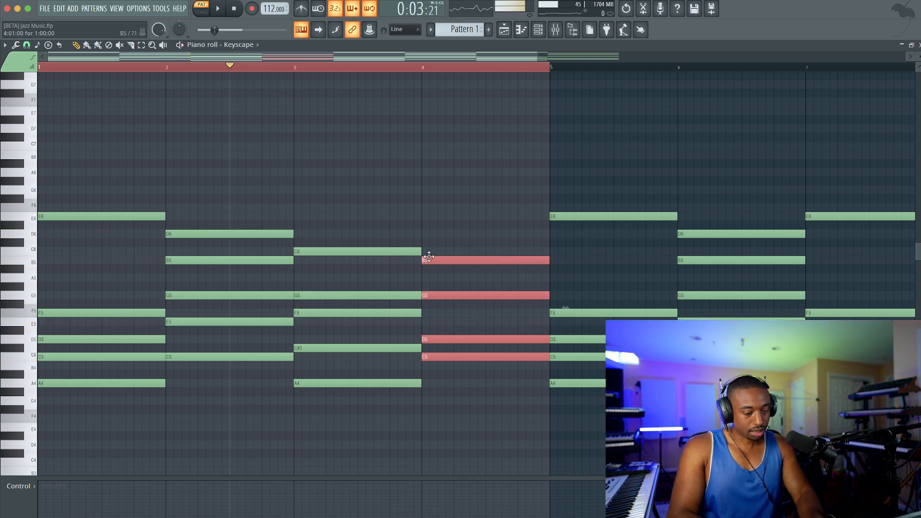
left_click_drag(128, 220, 105, 409)
left_click_drag(64, 383, 451, 377)
key("space")
right_click(440, 417)
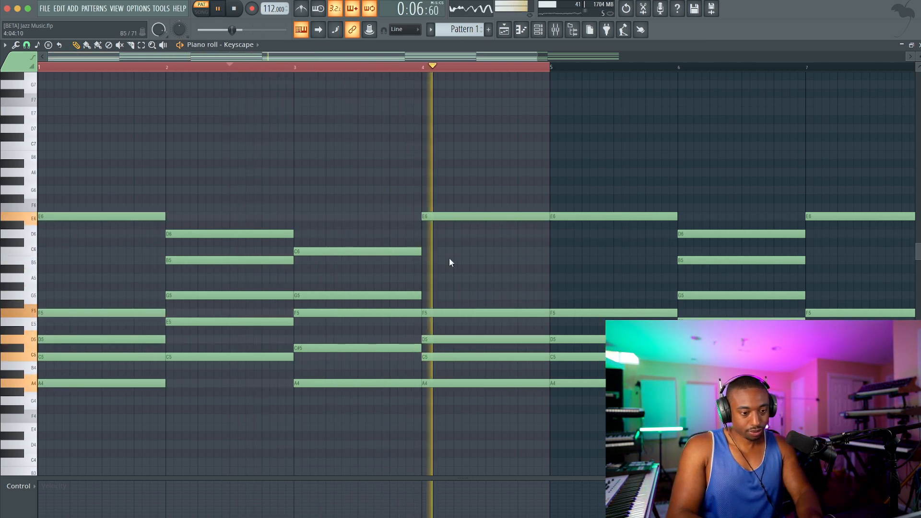
key("space")
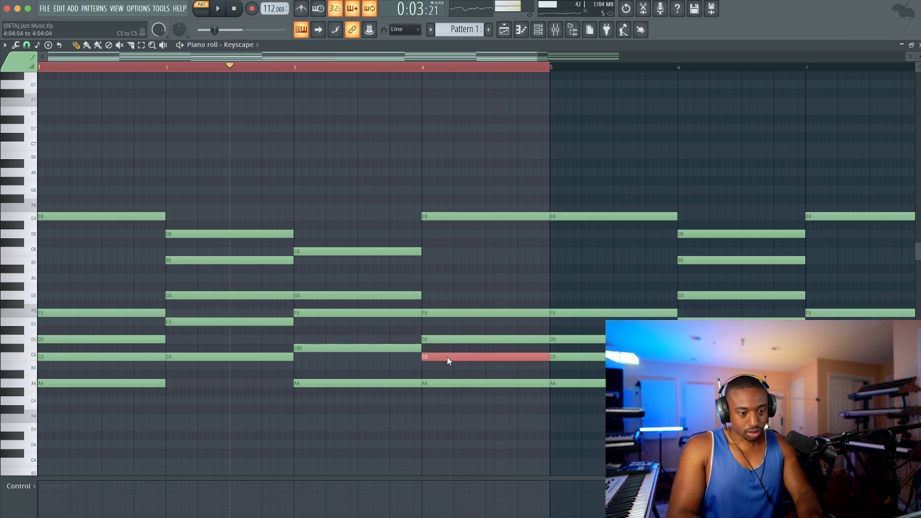
- Revoice the bar 4 chord by raising its C5 an octave to C6 and lowering its E6 an octave to E5
key("ctrl+Up")
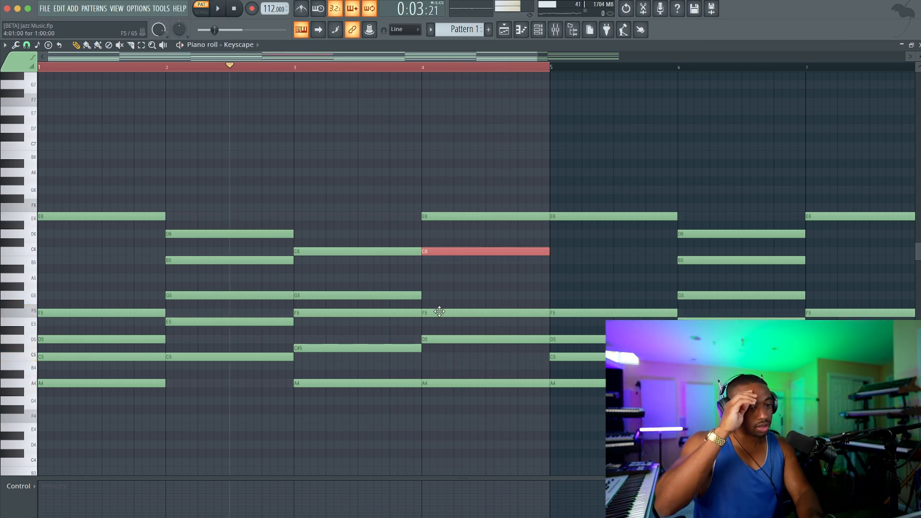
key("ctrl+Down")
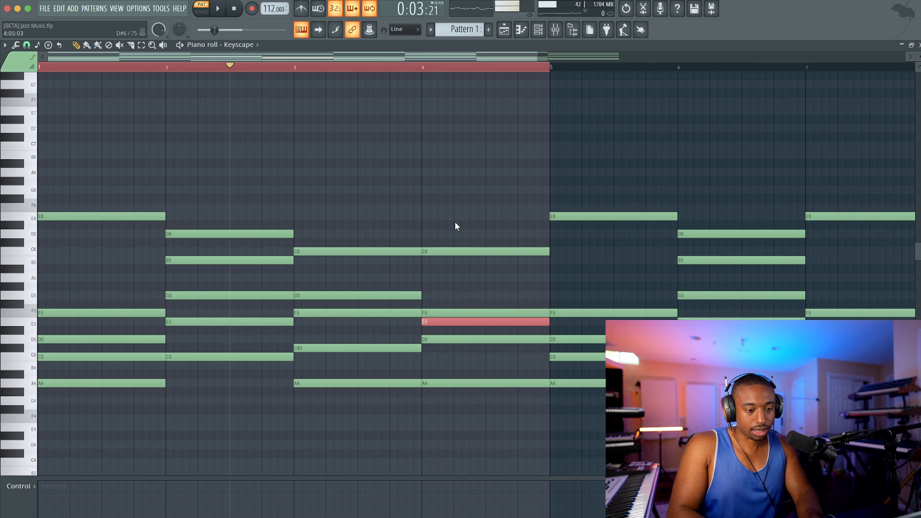
- Try the E5 in the bar 4 chord in other octaves and compare it with the bar 3 chord during playback
key("ctrl+Up")
key("ctrl+Down")
left_click_drag(376, 205, 363, 411)
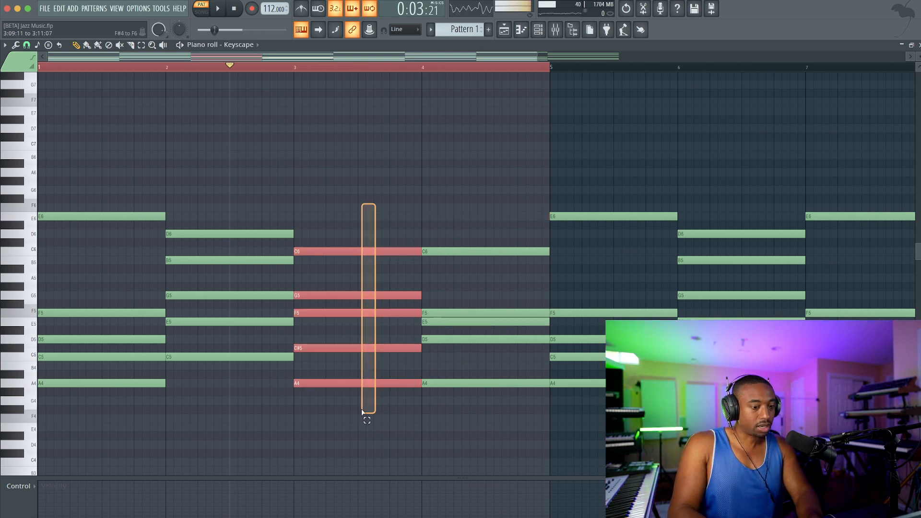
left_click_drag(468, 383, 467, 206)
key("space")
left_click(442, 321, "ctrl")
key("ctrl+Up")
key("ctrl+Down")
key("ctrl+Down")
key("ctrl+Up")
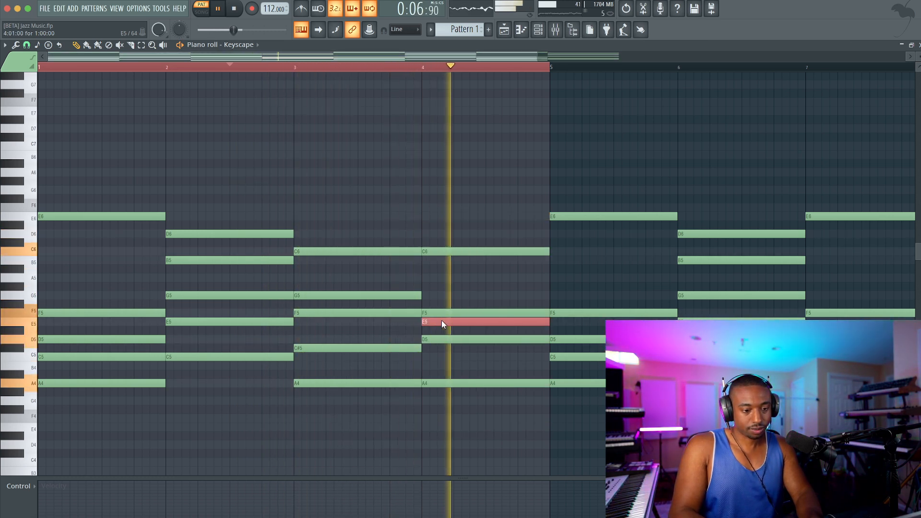
- Remove the F5 from the bar 4 chord and play the loop, selecting the bar 1 and bar 2 chords
left_click(465, 290, "ctrl")
left_click(444, 340, "ctrl")
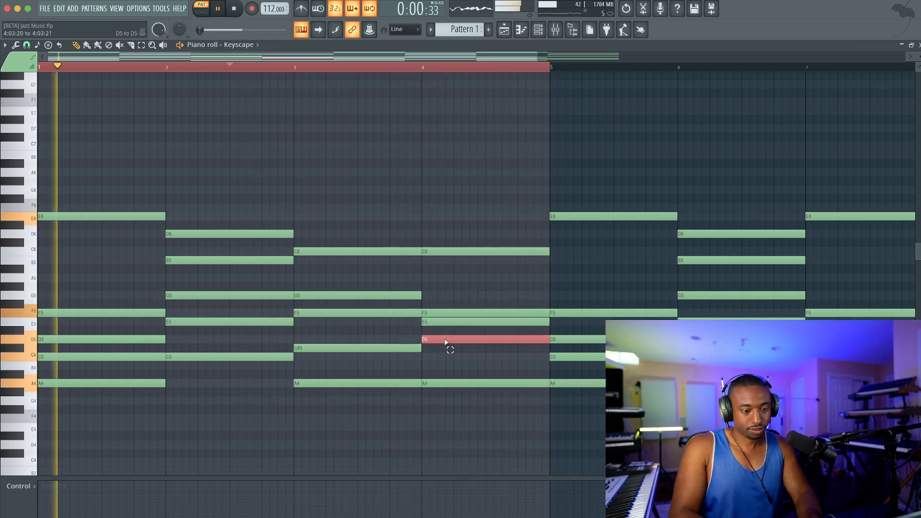
left_click(444, 323, "ctrl")
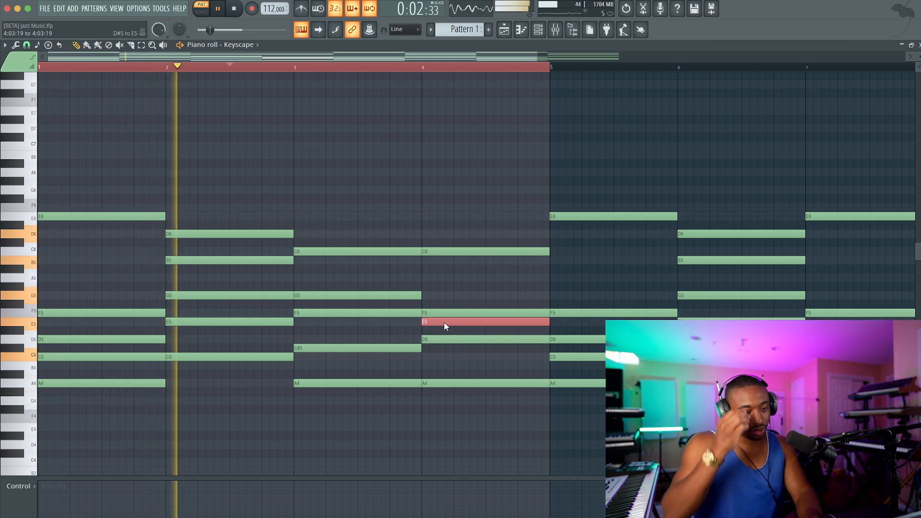
key("space")
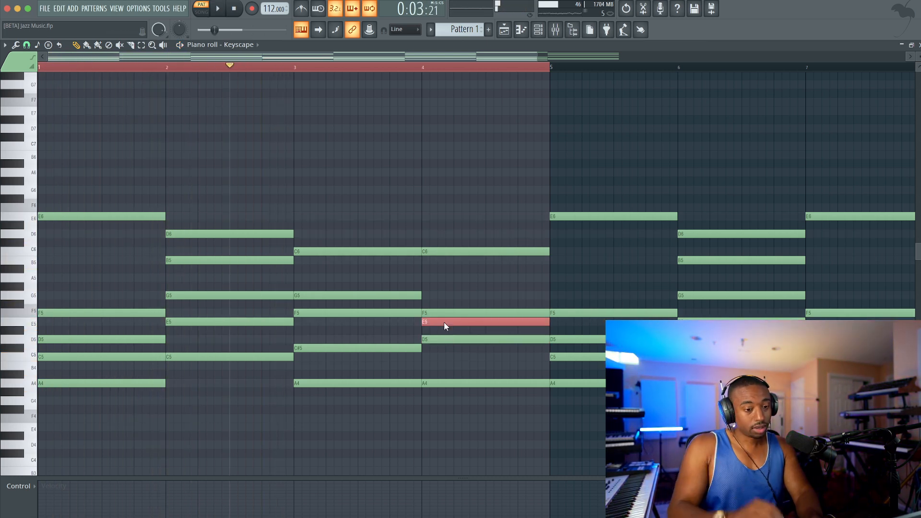
right_click(448, 311)
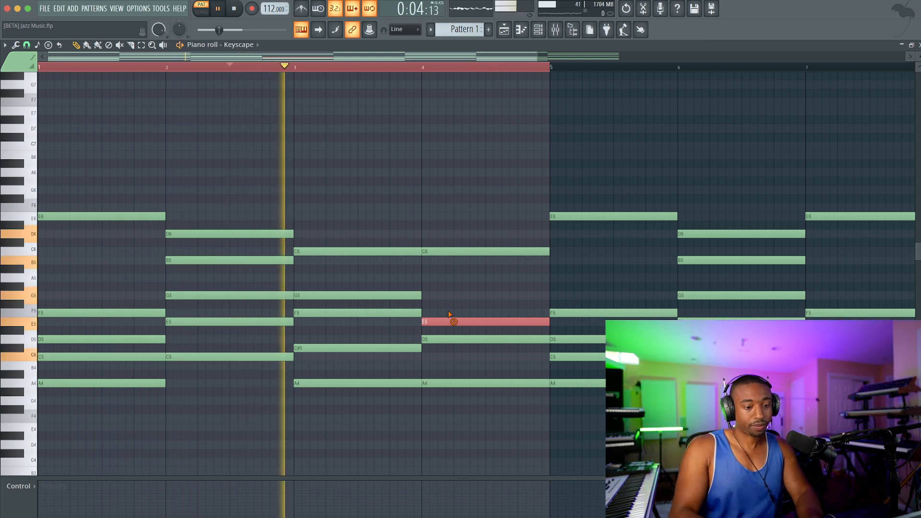
left_click(451, 304, "super")
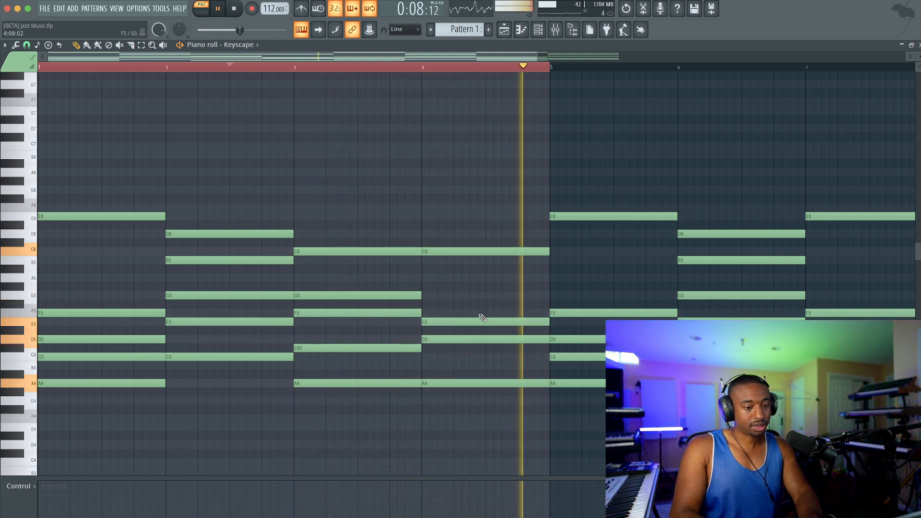
left_click_drag(101, 186, 103, 352)
left_click_drag(188, 371, 187, 183)
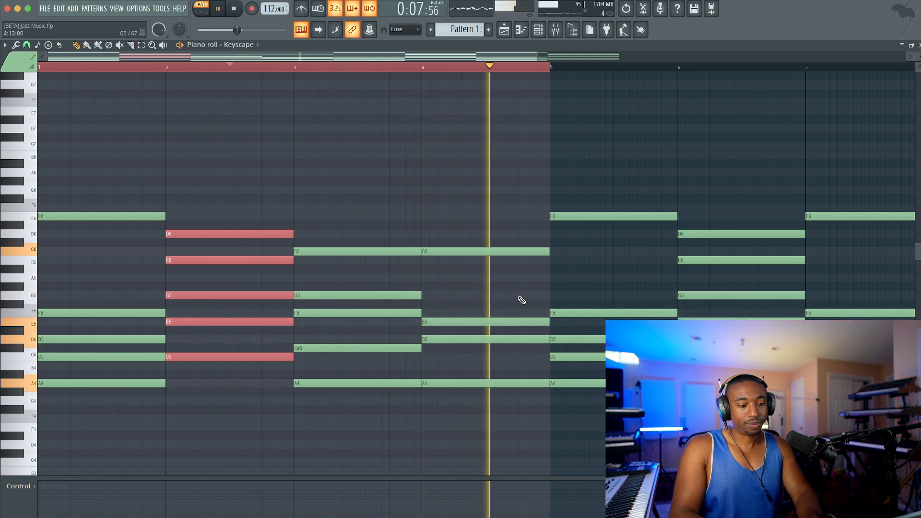
- Replace the chords in bars 5 to 7 with a copy of bars 1 to 3 and clear the loop selection
key("space")
scroll(523, 288, "down", 1, "ctrl")
left_click_drag(710, 411, 488, 172, "ctrl")
key("Delete")
left_click_drag(444, 401, 163, 220, "ctrl")
left_click_drag(317, 141, 477, 384, "ctrl")
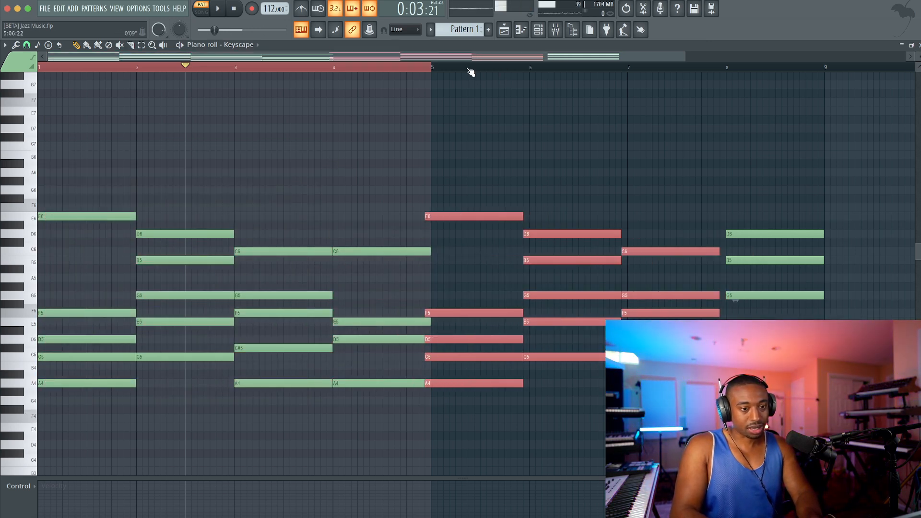
left_click_drag(451, 216, 458, 213)
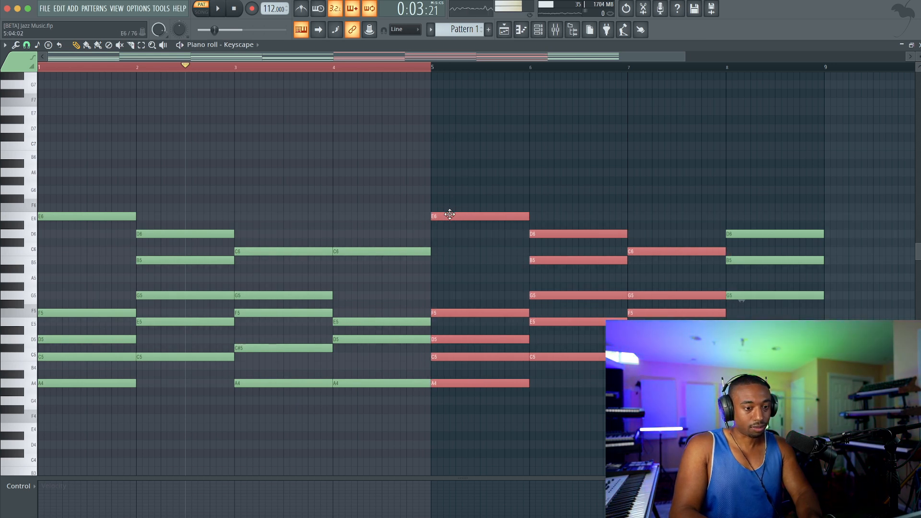
right_click(433, 68)
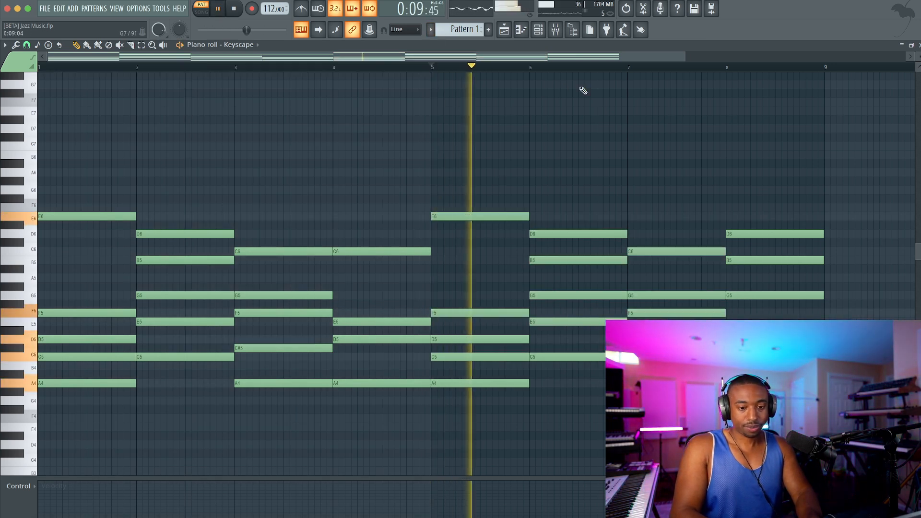
- Revoice the bar 8 chord by lowering its D6 an octave to D5
scroll(583, 90, "right", 8)
scroll(583, 90, "up", 2)
left_click(382, 287, "super")
left_click_drag(382, 286, 367, 393)
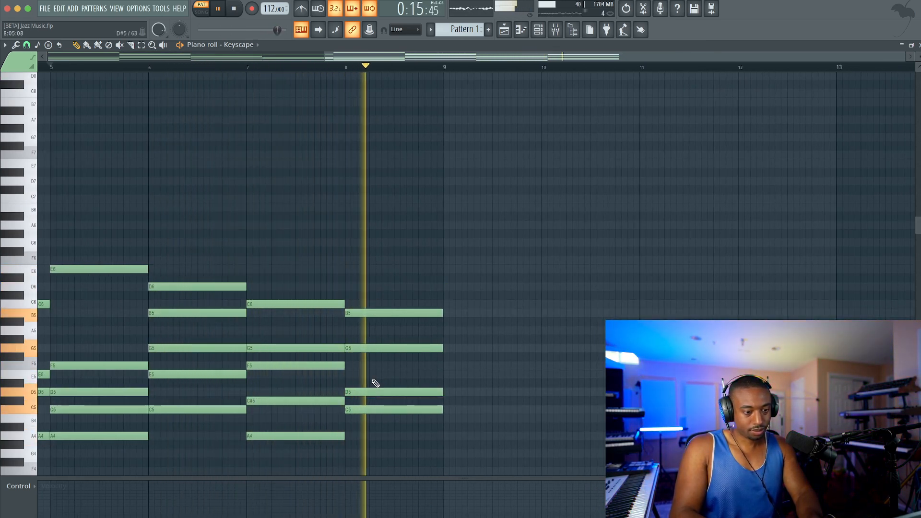
- Strum all the chords so their notes start one after another from the lowest note up
scroll(374, 387, "down", 3)
scroll(371, 379, "left", 4)
scroll(370, 379, "down", 2)
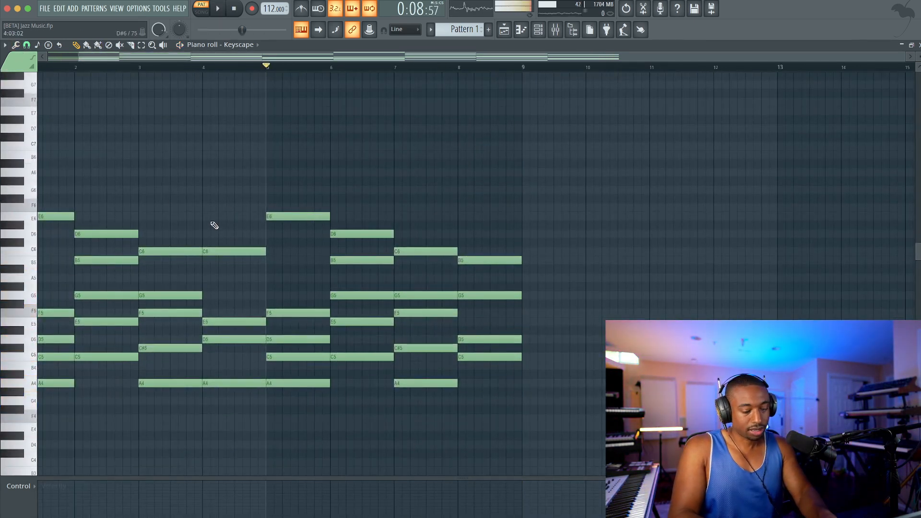
key("alt+s")
left_click(525, 309)
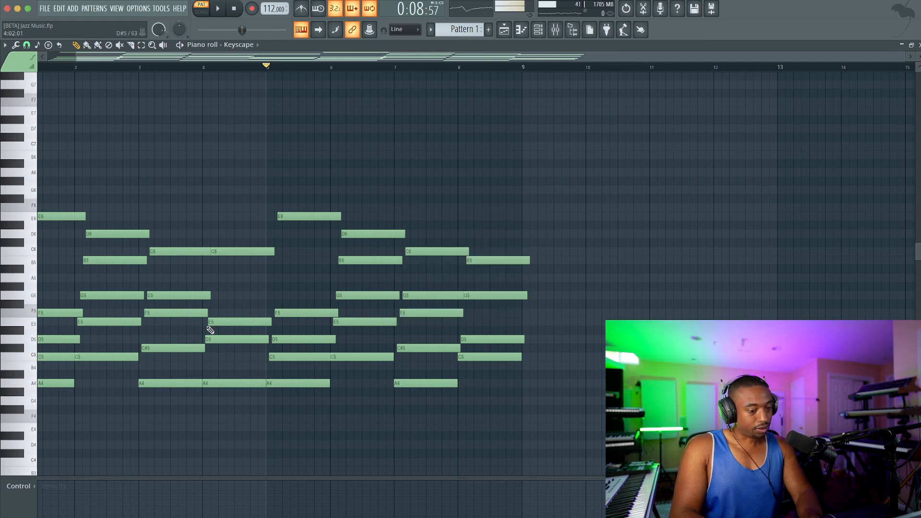
- Play the strummed progression from bar 1 and check the adjoining C5 notes in bars 1 and 2
scroll(176, 329, "down", 2)
scroll(177, 329, "left", 1)
key("space")
key("space")
left_click_drag(116, 304, 88, 306)
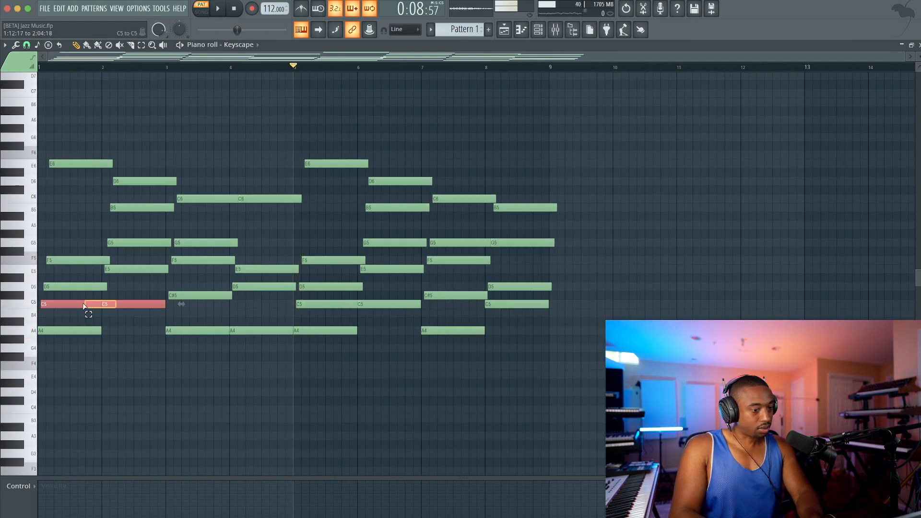
key("space")
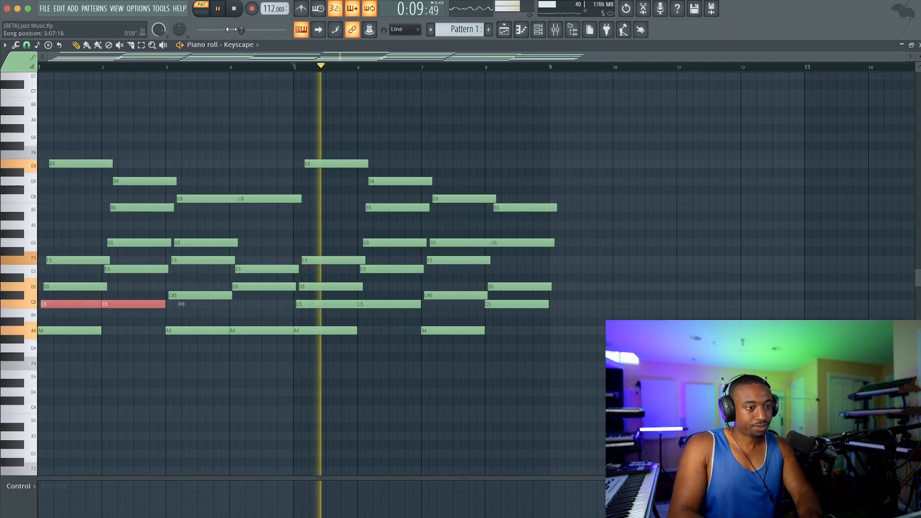
left_click_drag(231, 30, 200, 30)
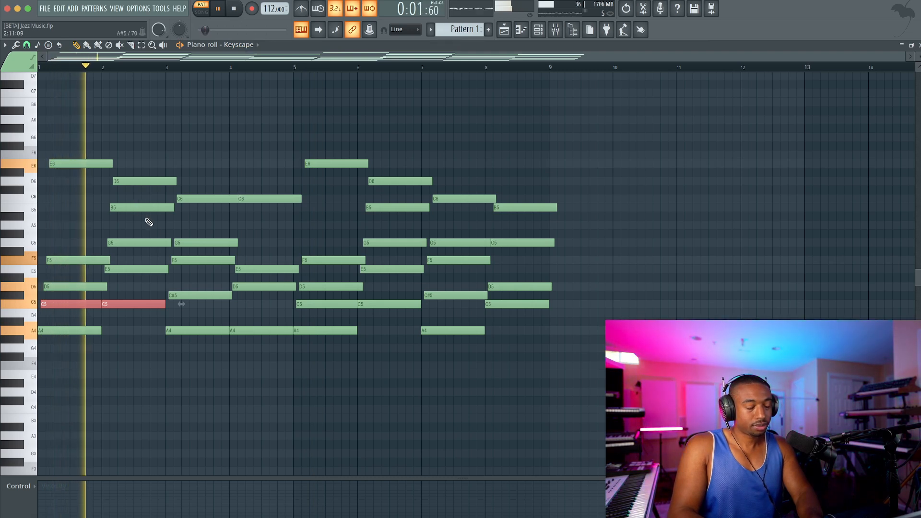
left_click(204, 376)
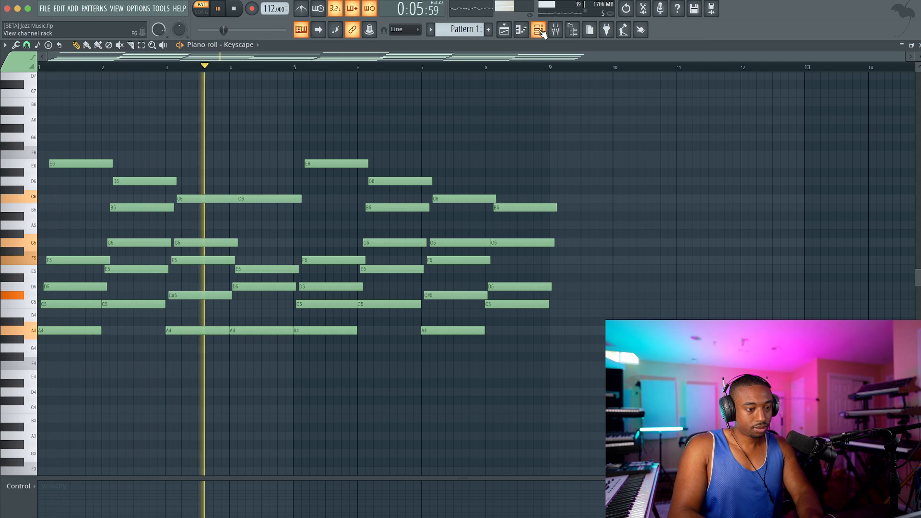
- Extend the bar 4 C6 to the end of bar 5 and select the C5 notes in bars 5 and 6
left_click_drag(256, 198, 236, 201)
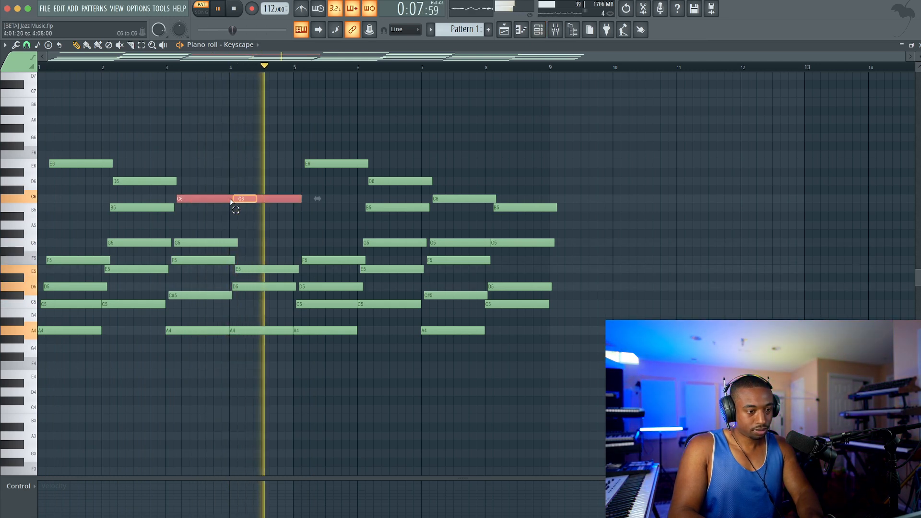
left_click_drag(301, 199, 357, 199)
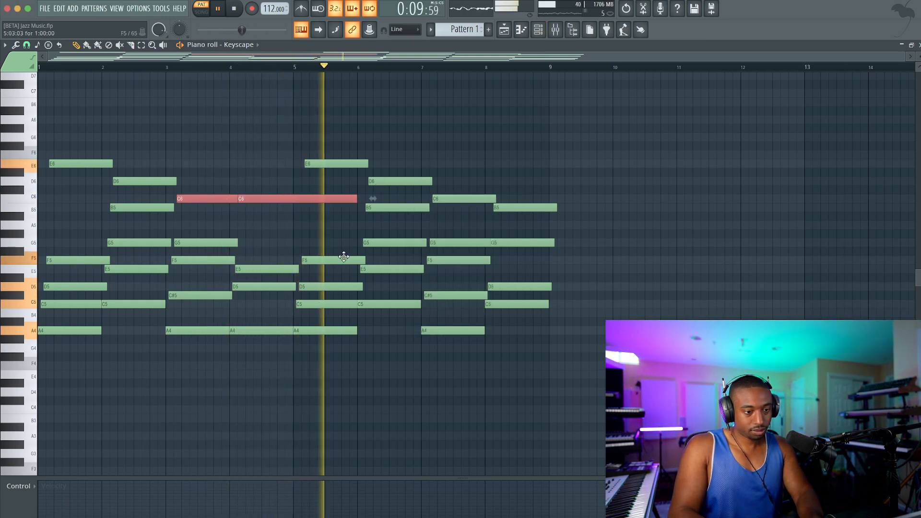
left_click_drag(360, 303, 340, 306)
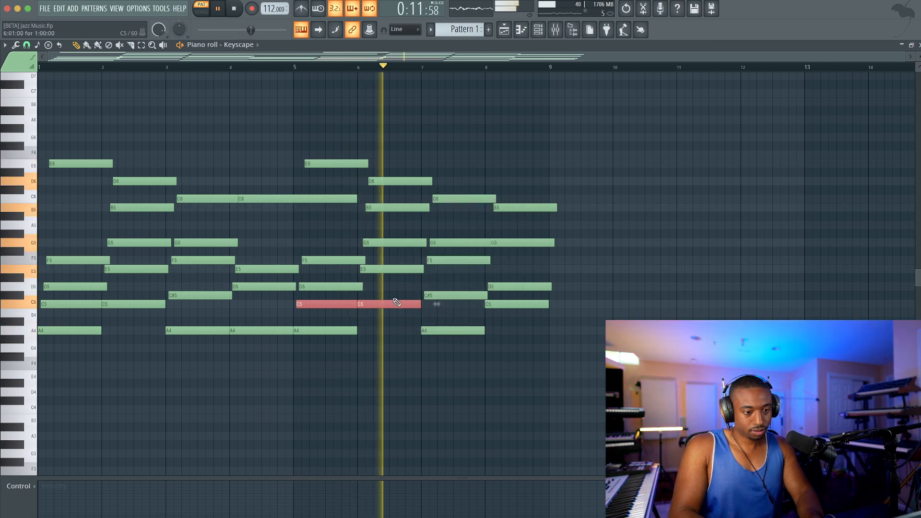
- Articulate the G5 notes in bars 7 and 8 and end the last one at the start of bar 9
left_click_drag(502, 242, 471, 243)
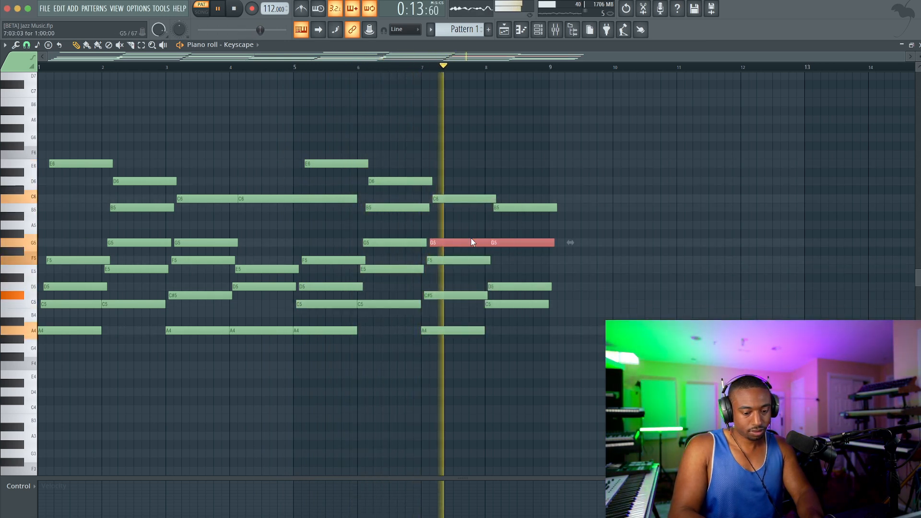
key("alt+l")
key("Return")
left_click(590, 229, "super")
left_click_drag(611, 244, 547, 245)
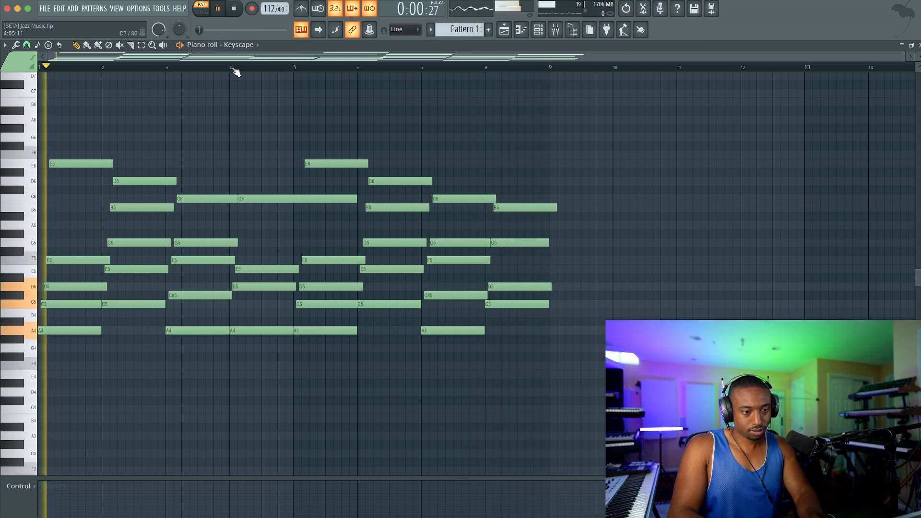
- Trim the remaining bar 8 notes so they all end at the start of bar 9
left_click_drag(551, 211, 546, 314)
key("super+z")
left_click_drag(550, 185, 550, 324)
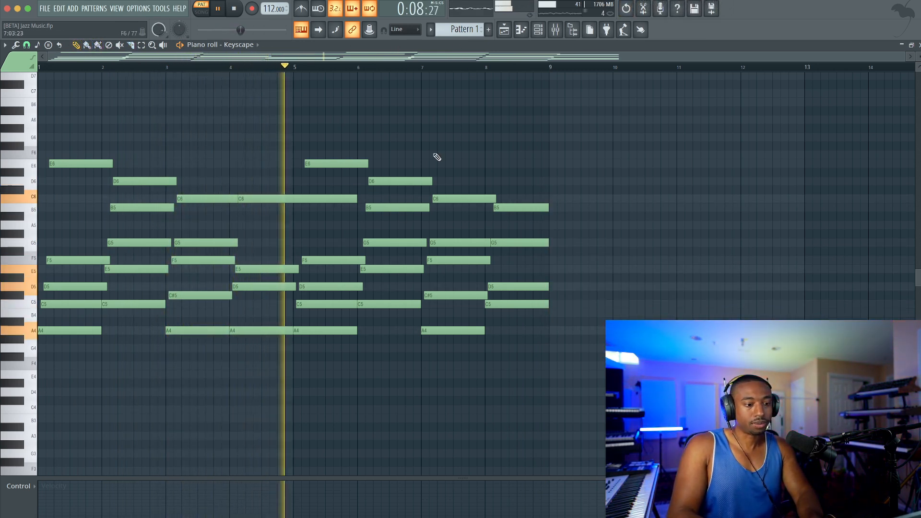
- Load the LA Custom C7 Grand Piano sound in Keyscape and return to the piano roll
left_click(537, 30)
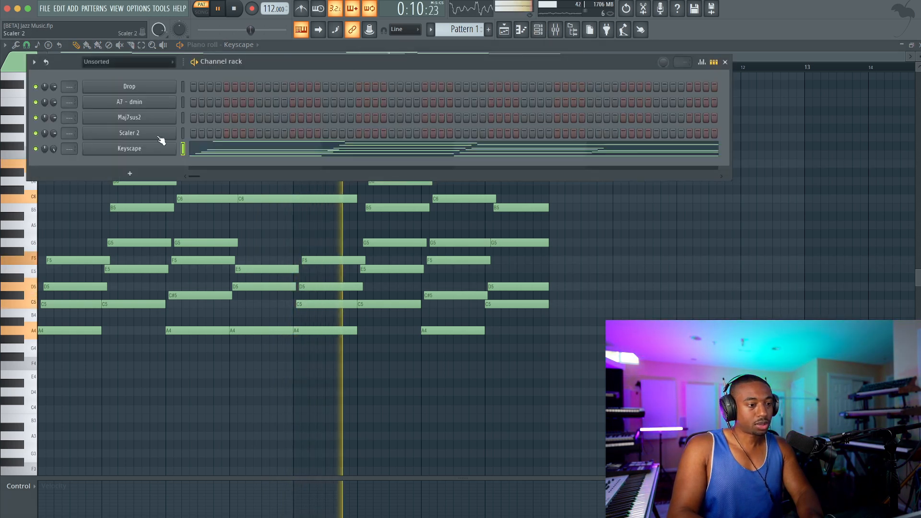
left_click(130, 149)
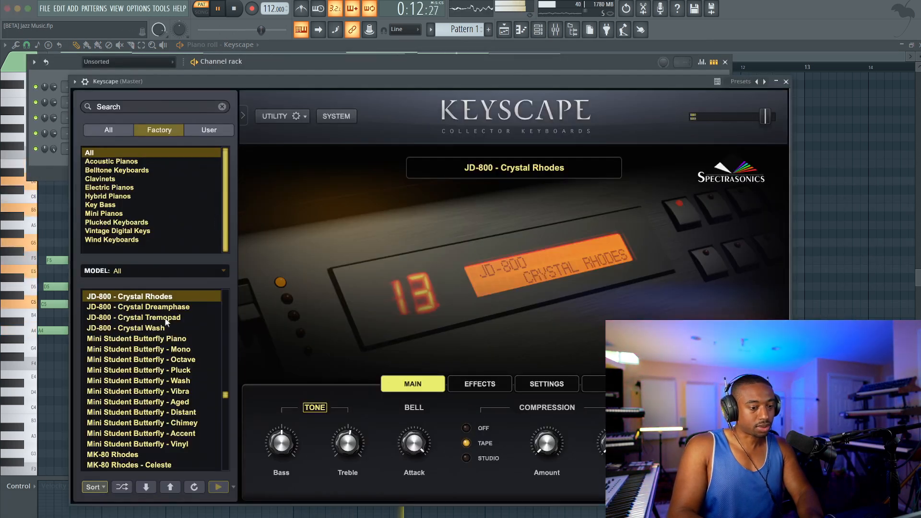
scroll(139, 326, "up", 5)
scroll(139, 326, "down", 3)
left_click_drag(226, 397, 229, 285)
left_click(182, 296)
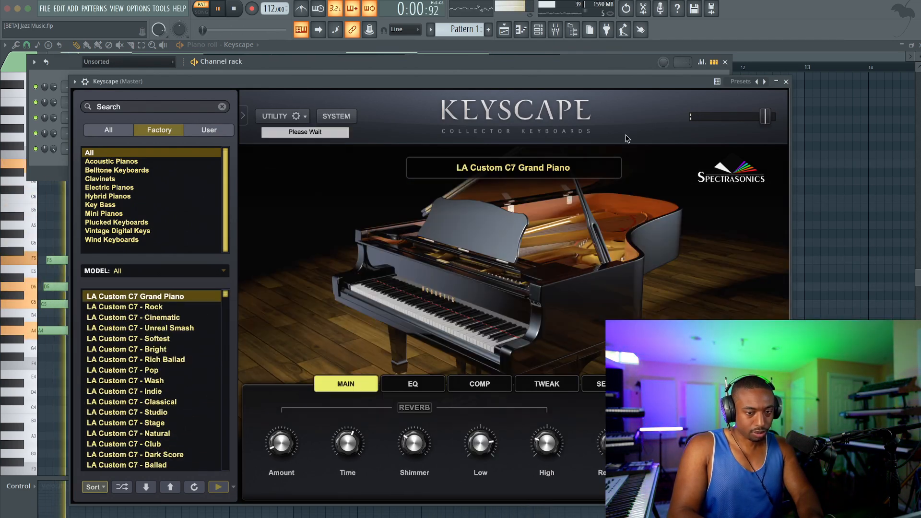
left_click(786, 82)
key("F6")
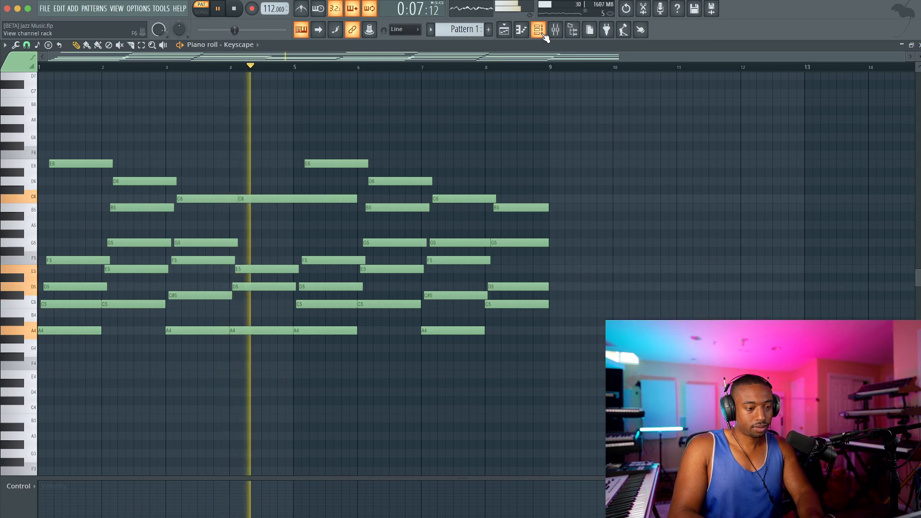
- Undo the trimming, articulation and strumming back to block chords and play the progression with the piano sound
key("space")
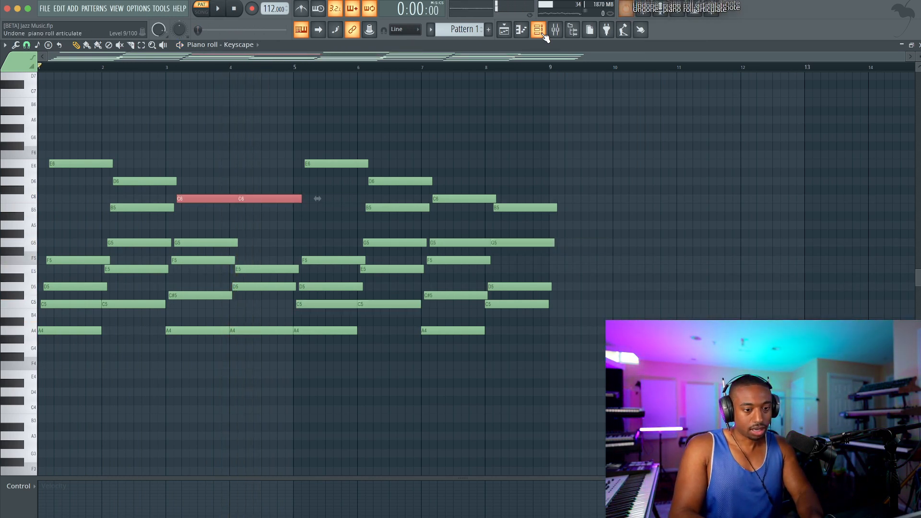
key("super+z")
key("super+z")
left_click(541, 32)
key("space")
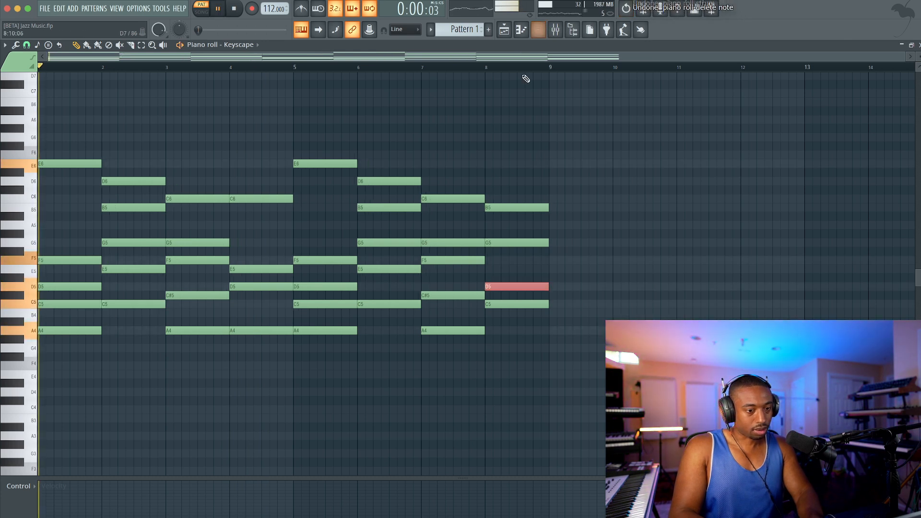
left_click(543, 27)
right_click(269, 243)
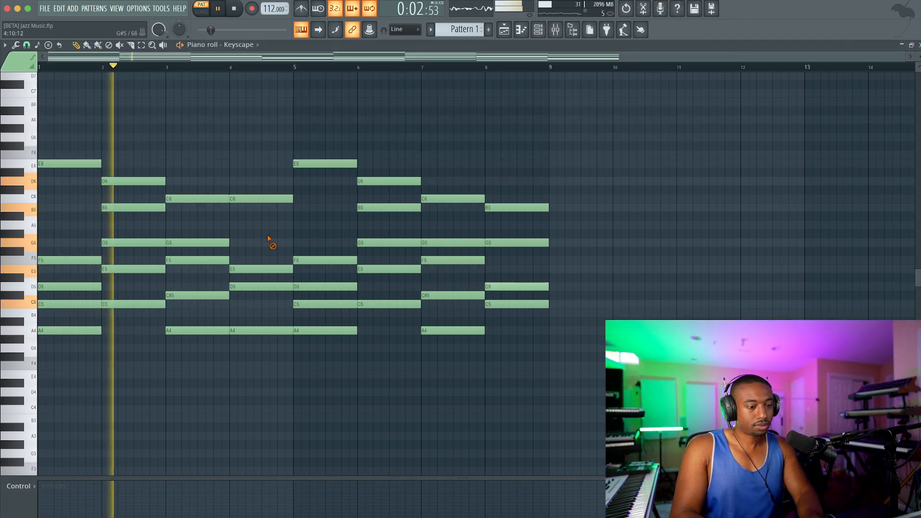
left_click(541, 36)
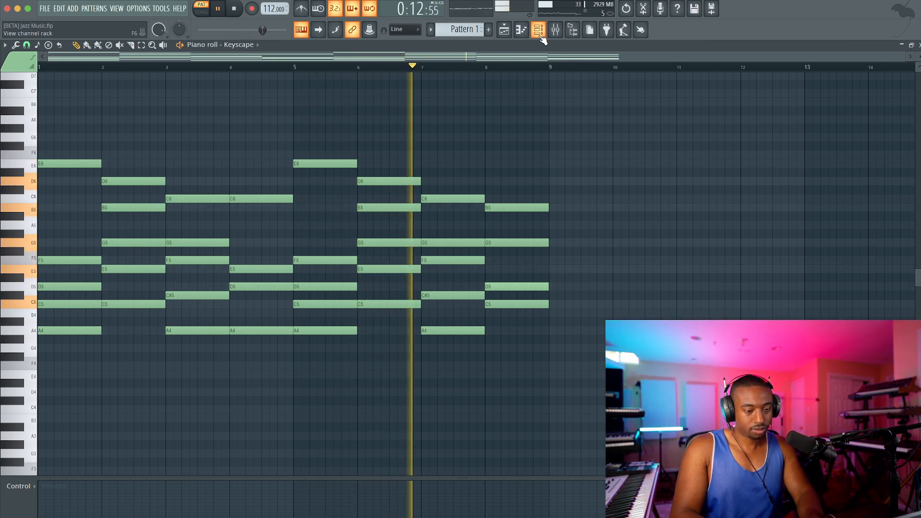
- Stop playback, set Keyscape's master tuning to 440 Hz in its system settings, and return to the piano roll
left_click(539, 33)
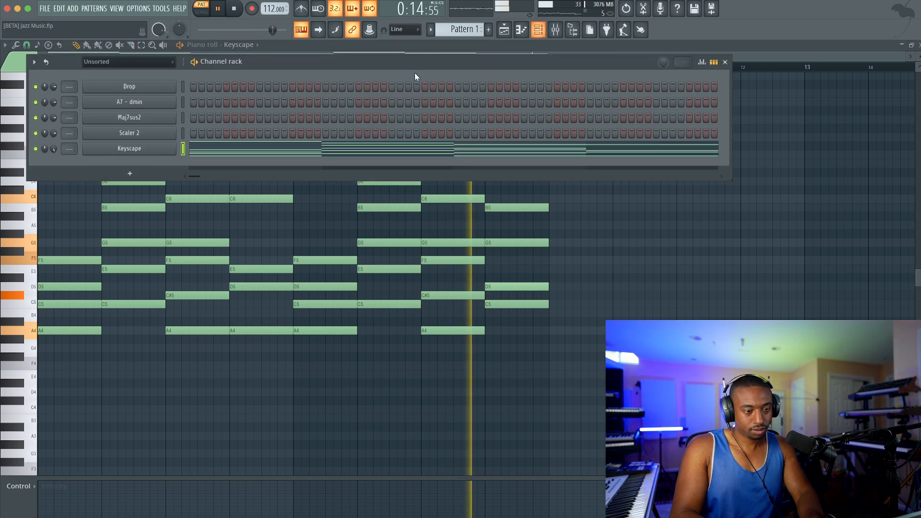
left_click(143, 151)
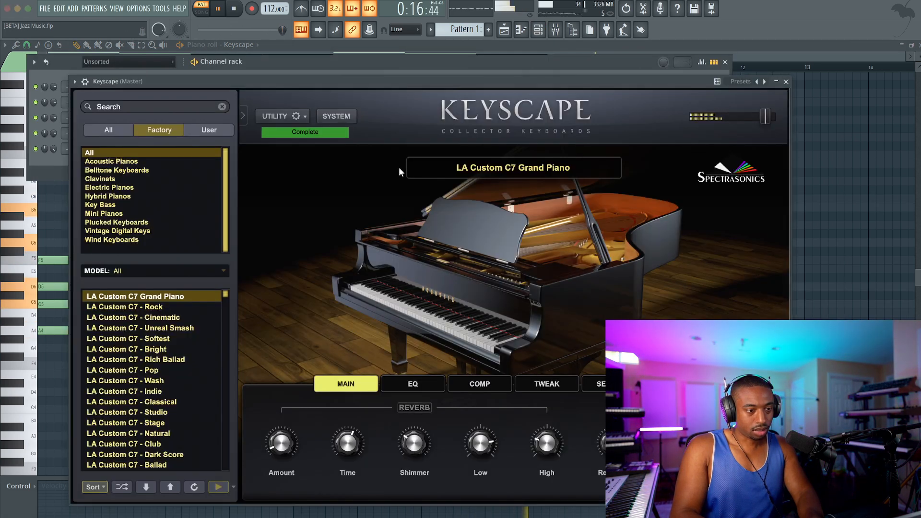
left_click(349, 117)
key("space")
left_click(534, 305)
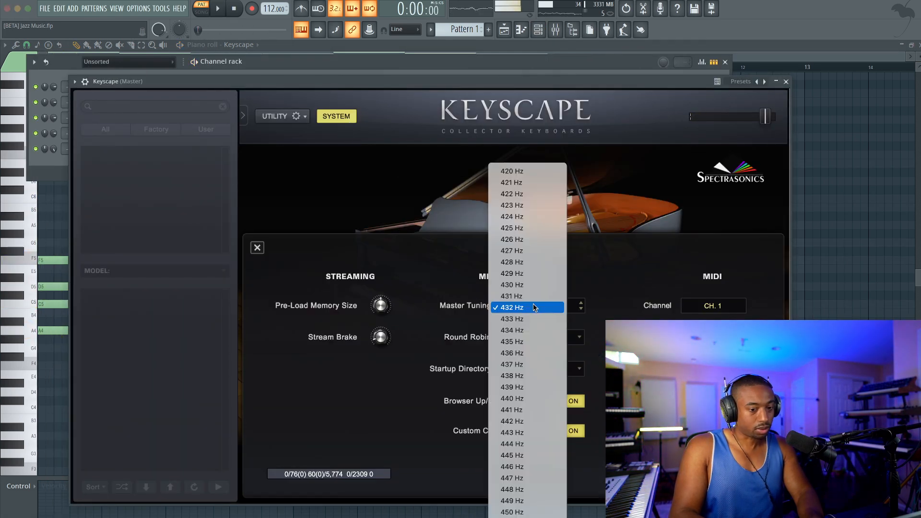
left_click(517, 398)
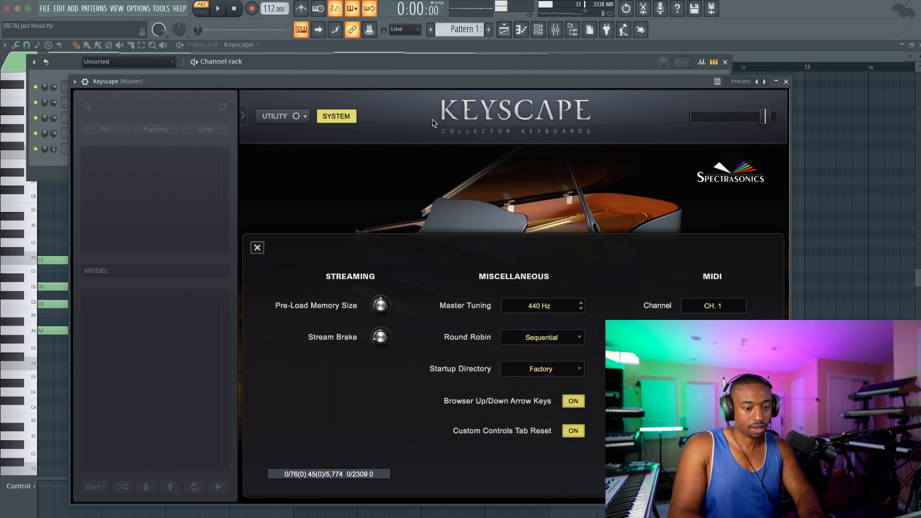
left_click(354, 118)
left_click(786, 82)
right_click(798, 145)
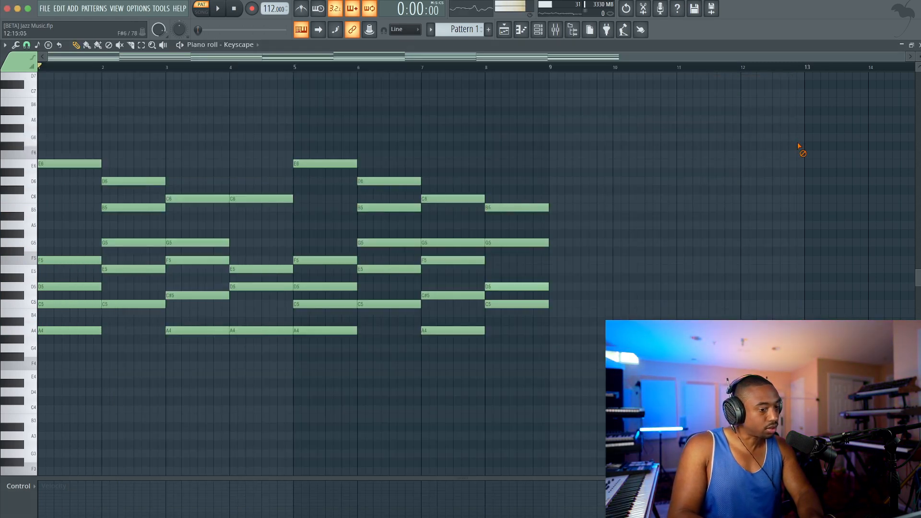
- Play the progression and try shifting the top C6 note in bar 4 down an octave and back
key("space")
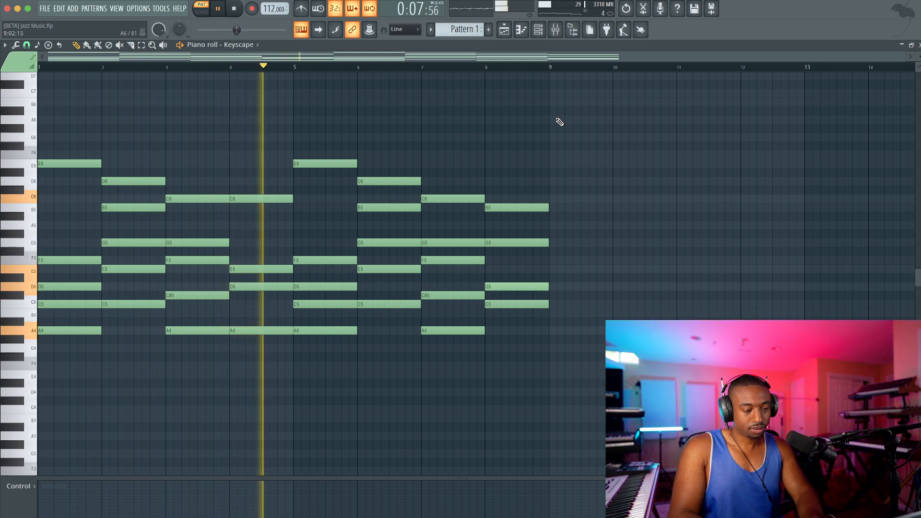
left_click(259, 200)
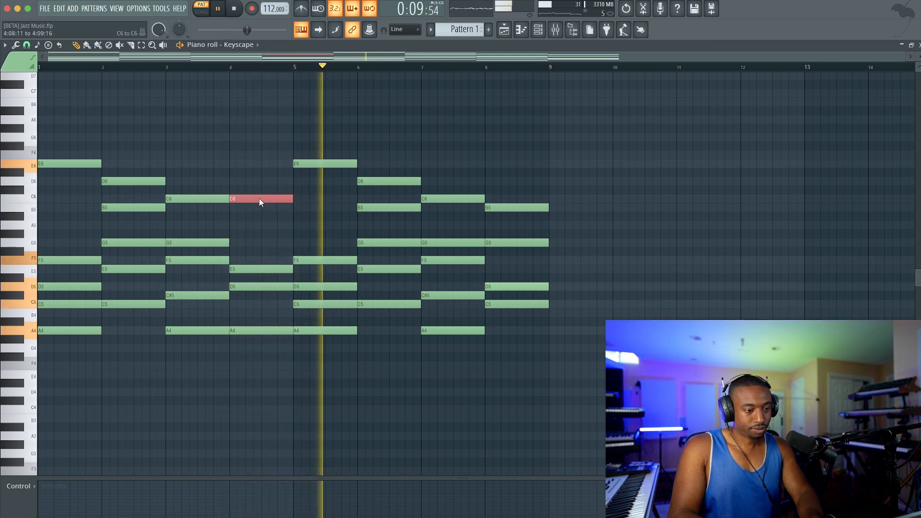
key("super+Down")
key("super+Up")
left_click(264, 207, "super")
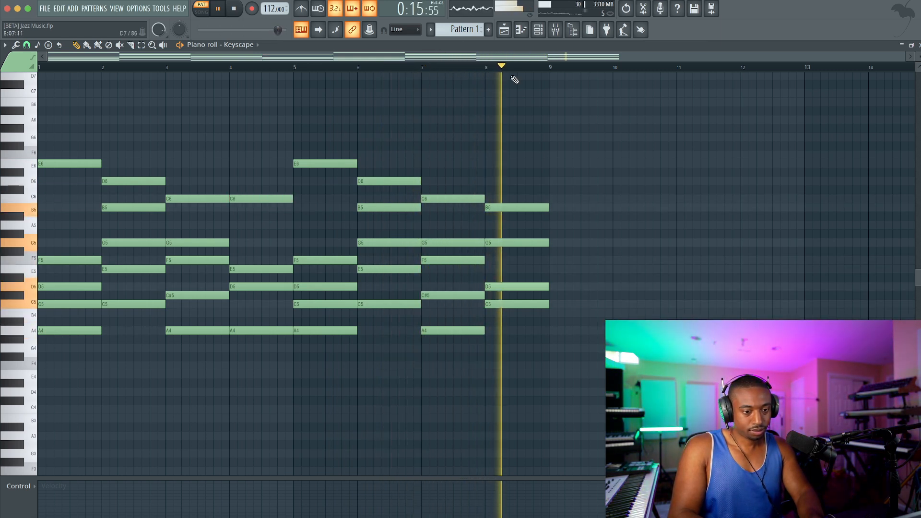
- Listen through the progression while highlighting the E5, D5 and A4 notes of the bar 4 chord, and stop playback
left_click_drag(518, 148, 514, 350)
left_click_drag(256, 175, 256, 377)
right_click(255, 377)
left_click_drag(262, 345, 262, 233)
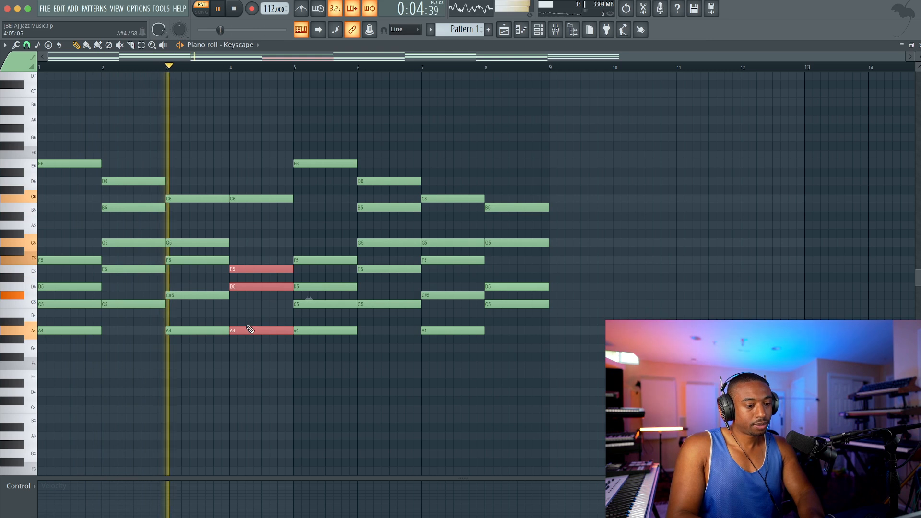
right_click(249, 233)
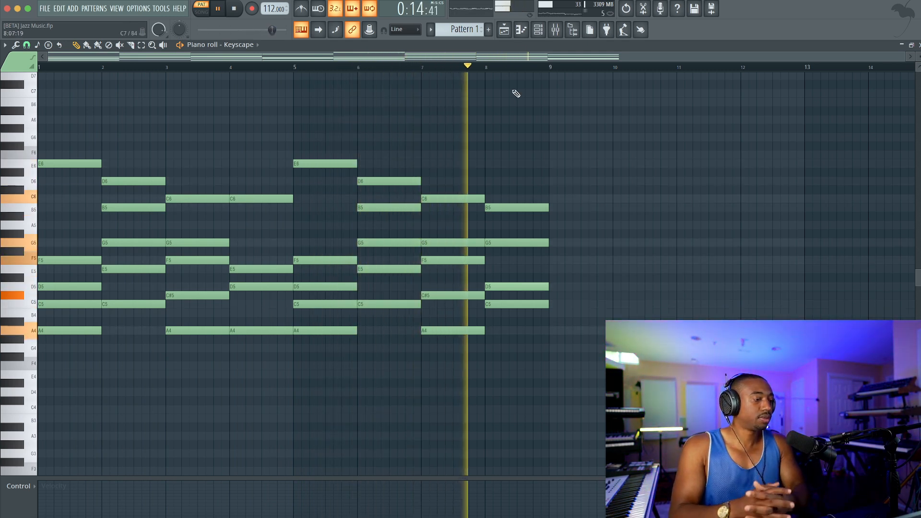
key("space")
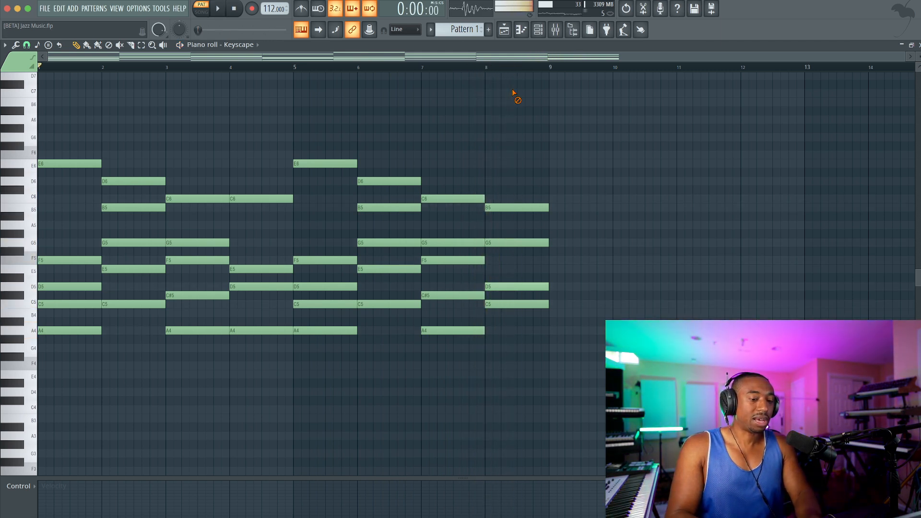